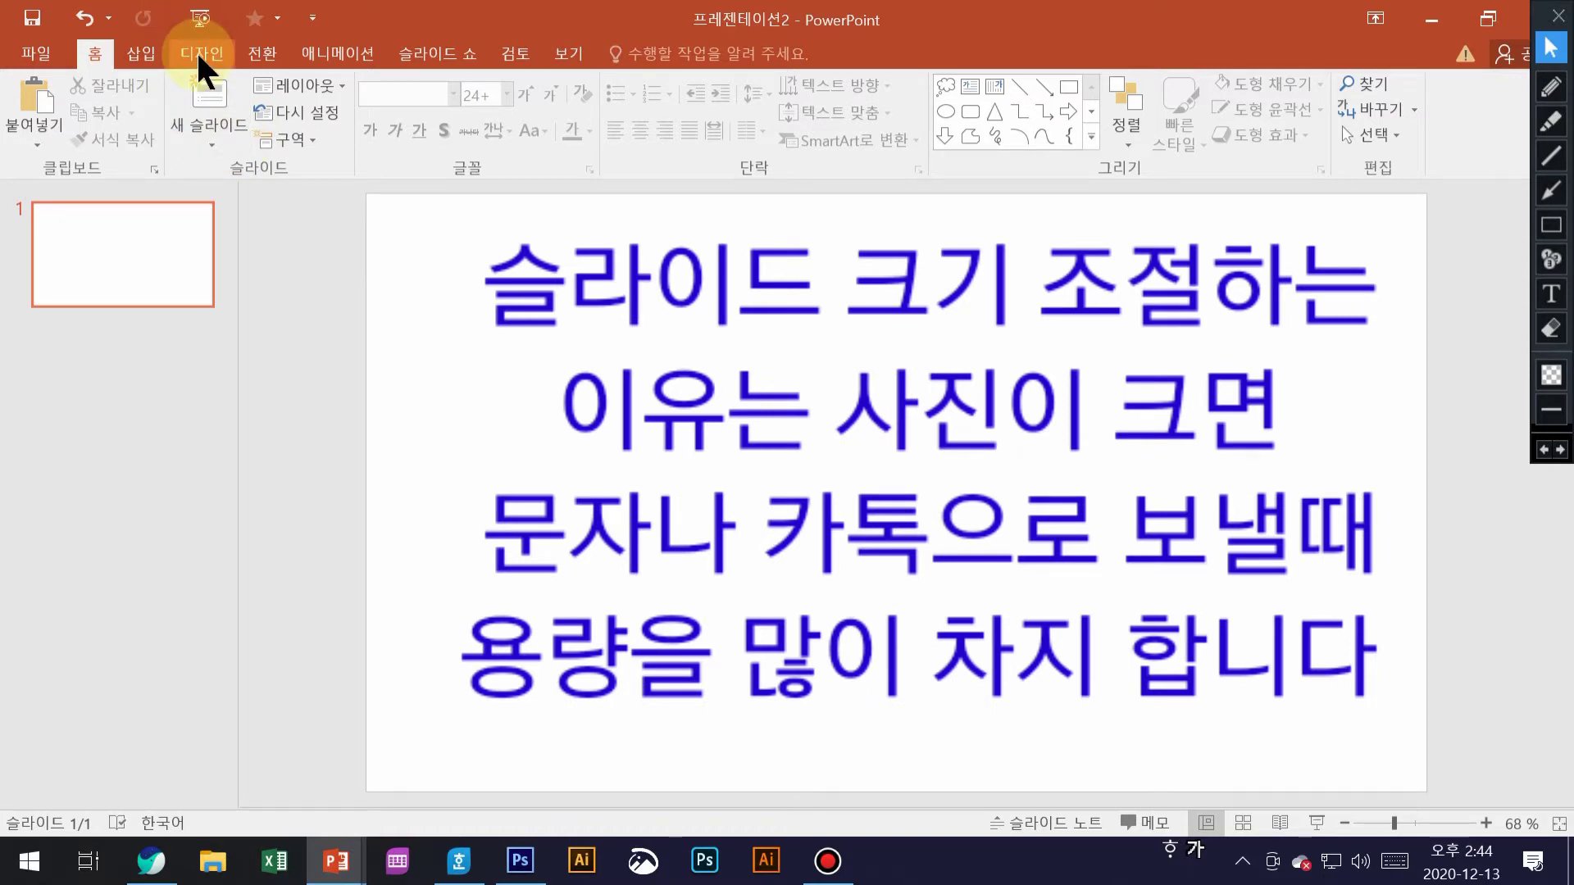
Show the design options and mark the slide size command with a red annotation rectangle
click(199, 57)
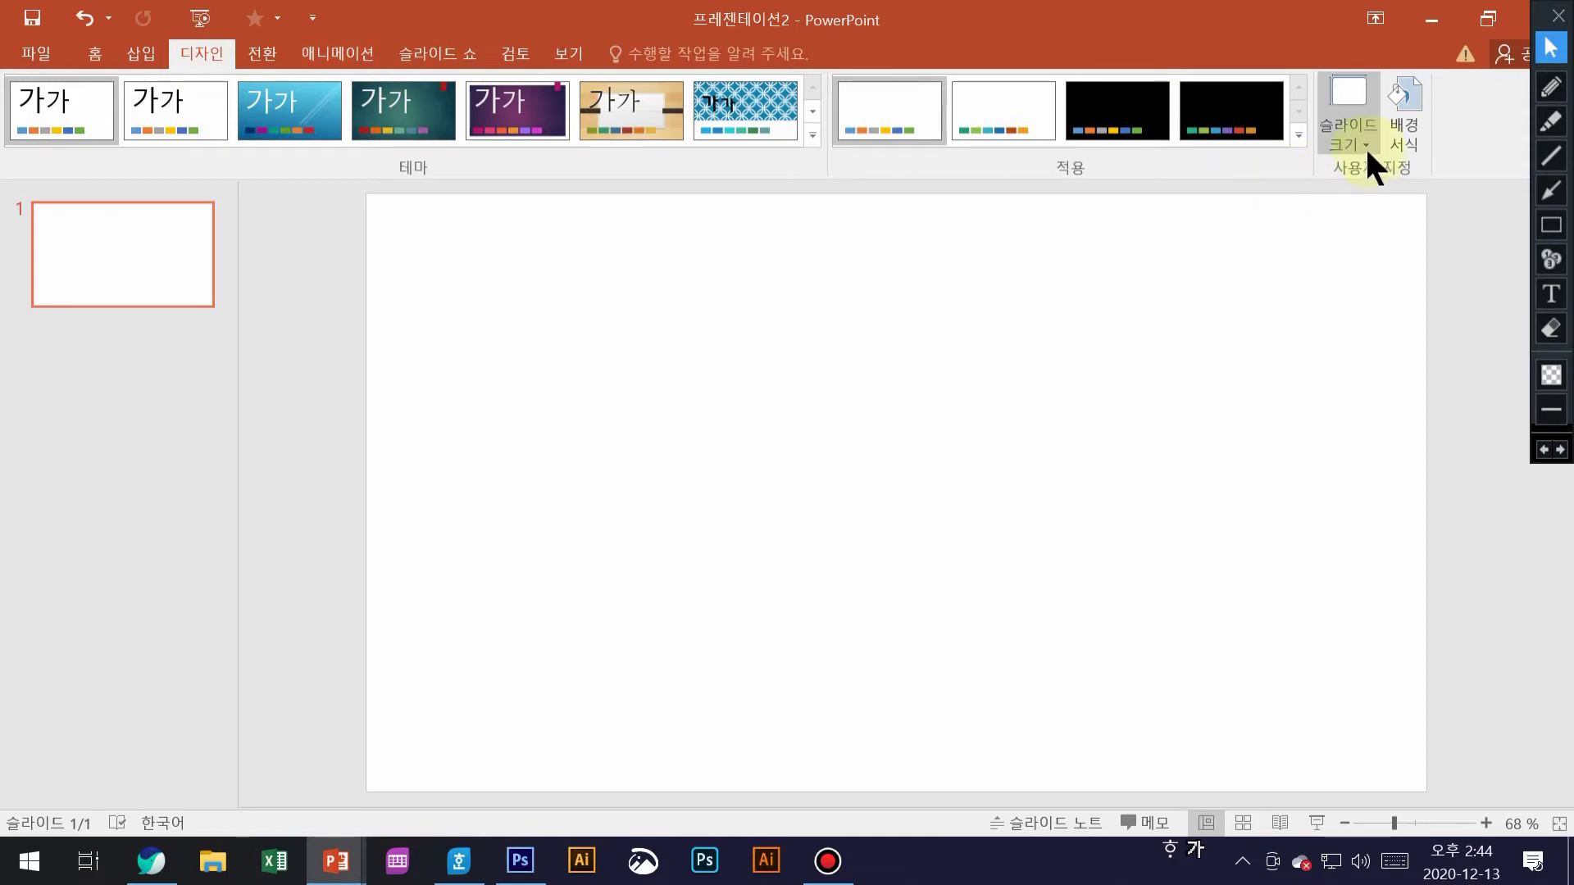
key(ctrl+5)
drag(1314, 108, 1391, 181)
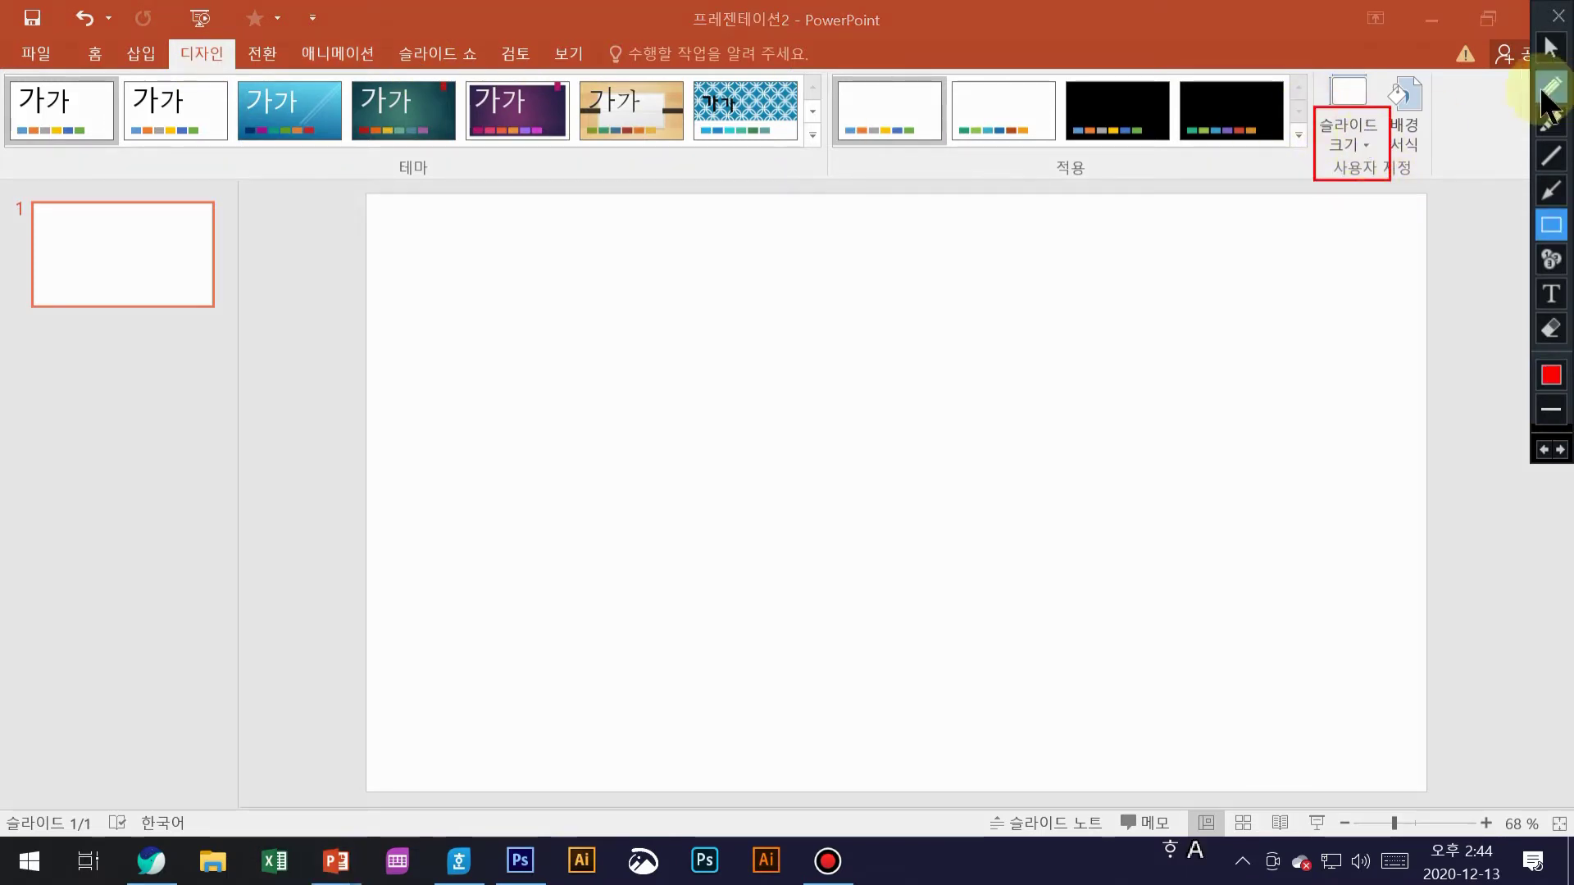
click(1550, 47)
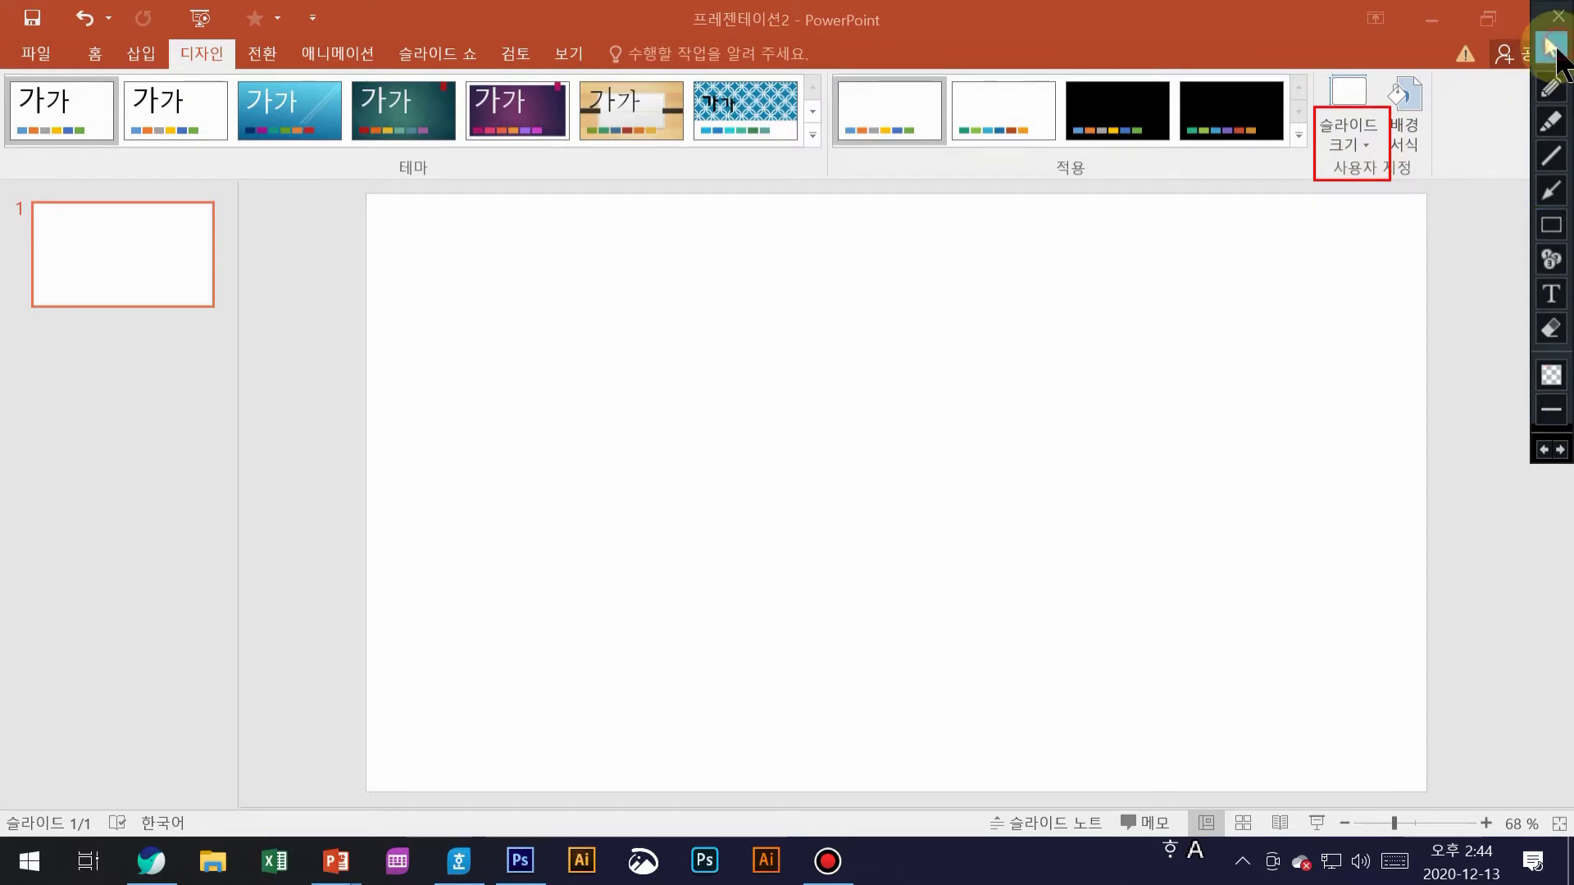
Choose A4 용지(210x297mm) as the paper format in the custom slide size settings
click(1365, 139)
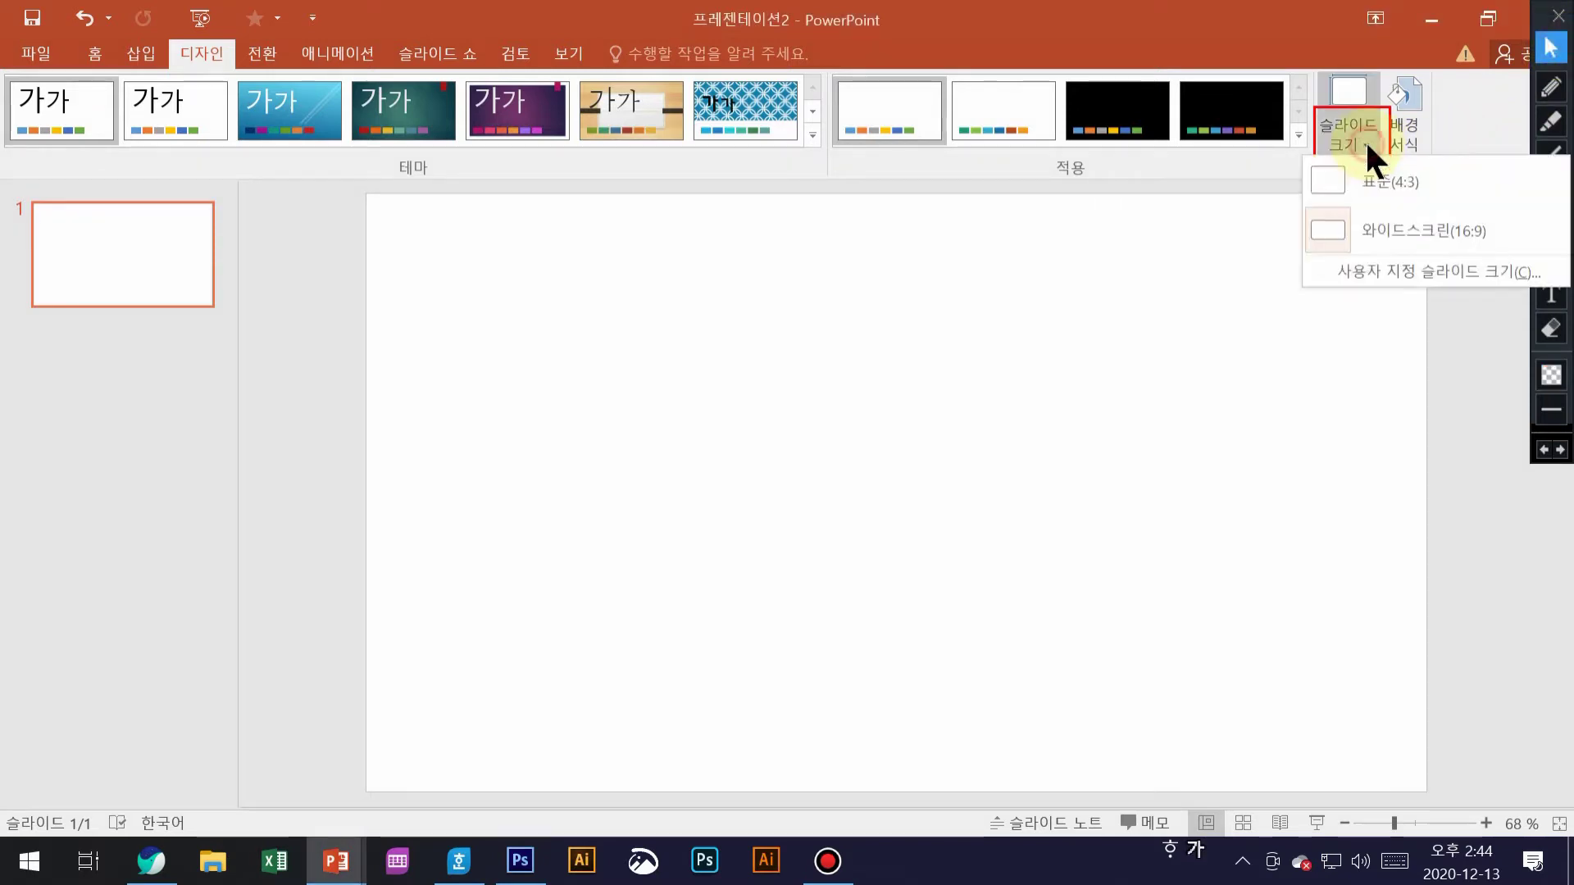
click(1377, 277)
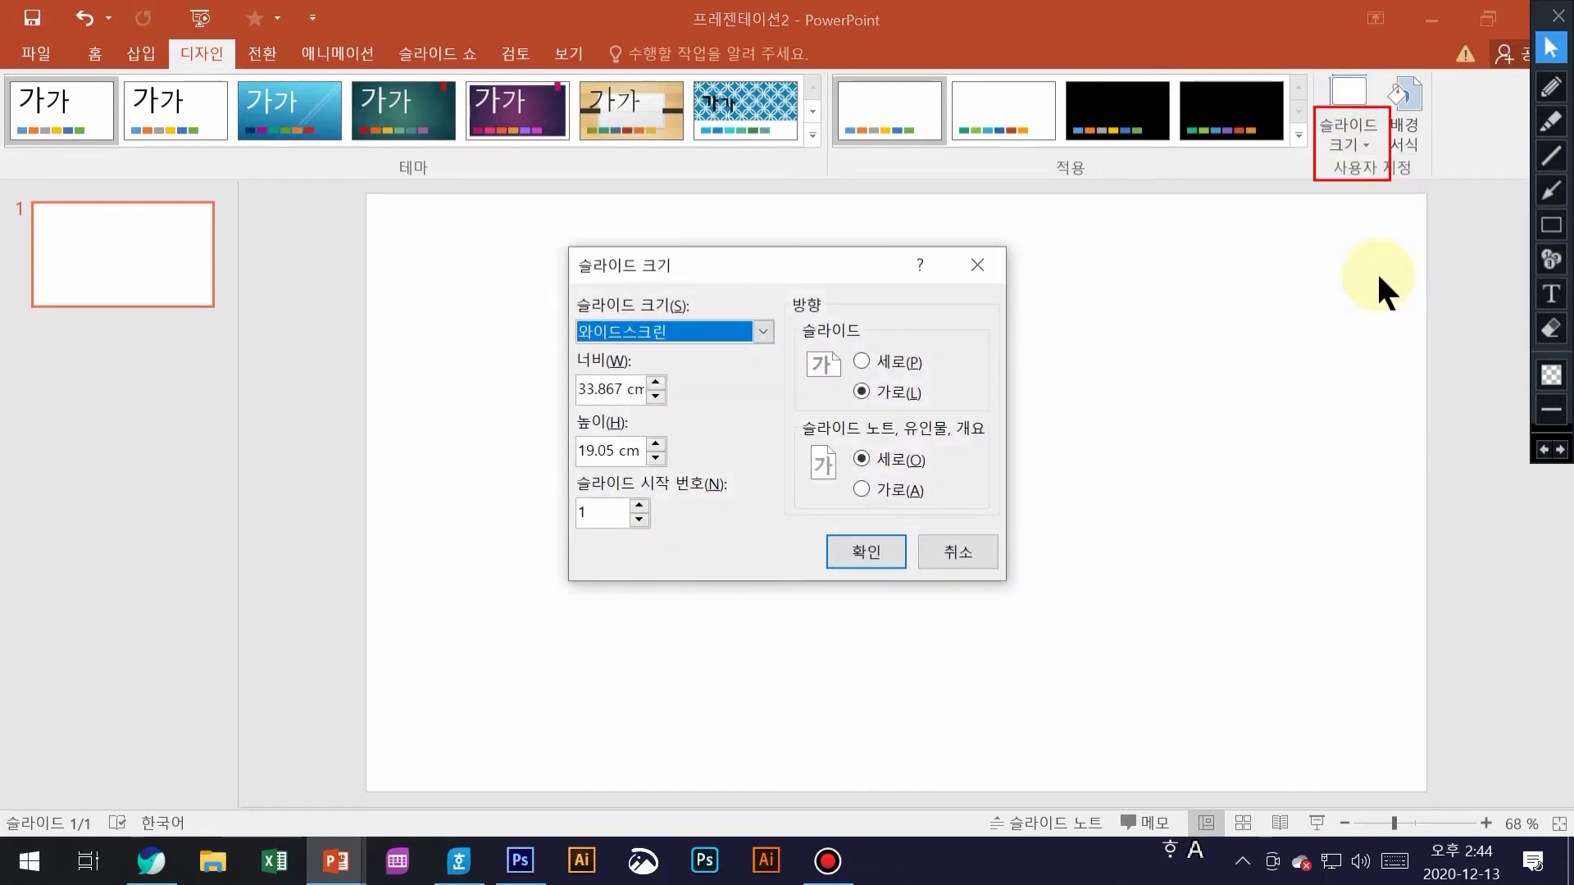
click(762, 331)
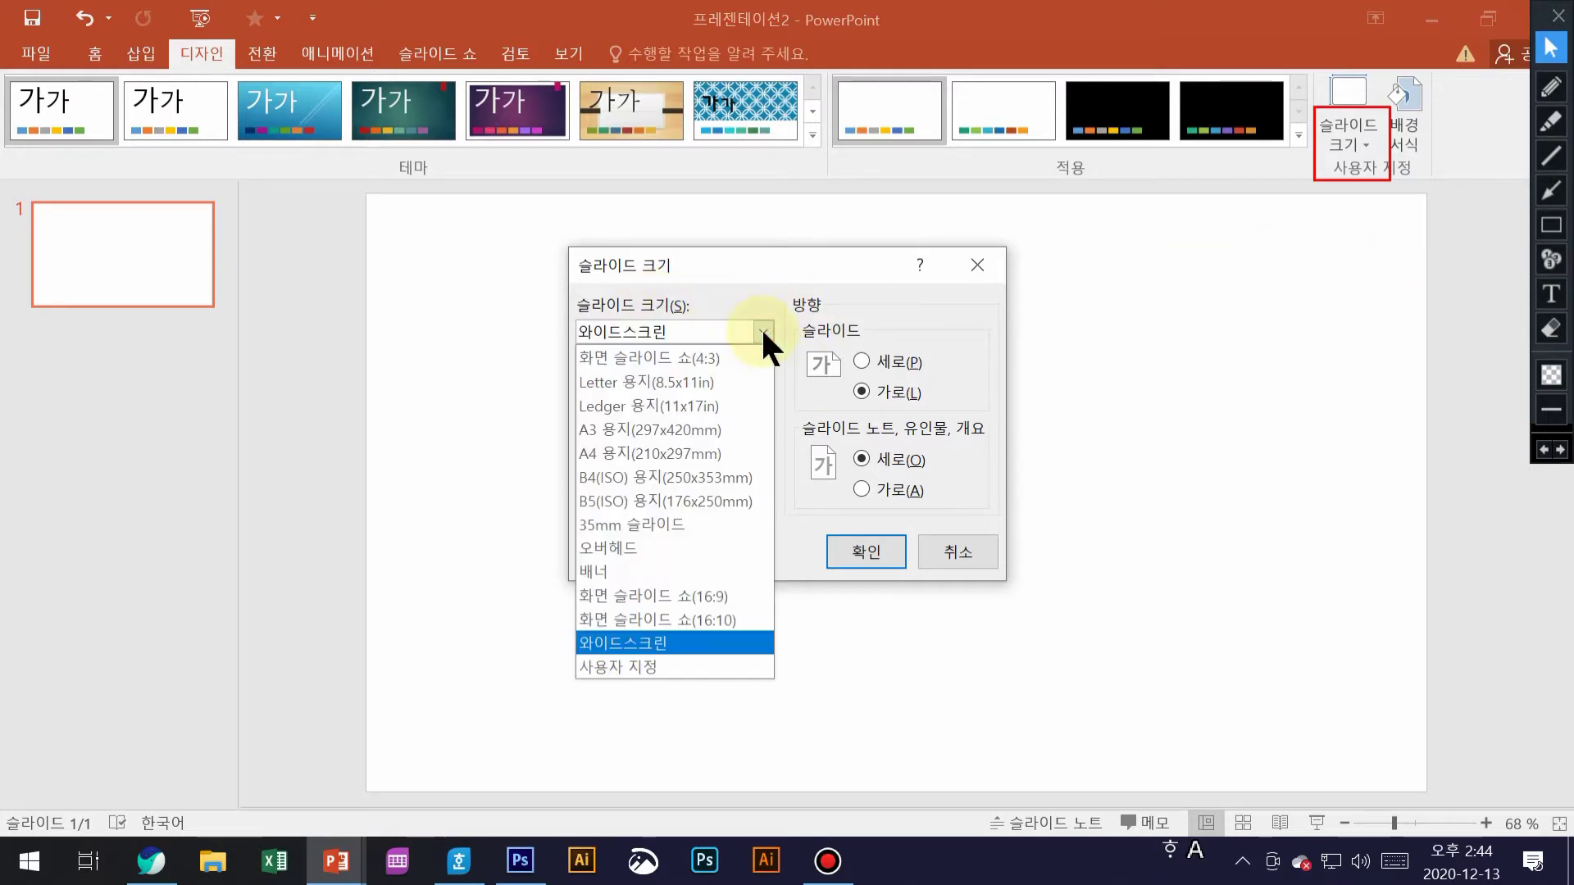
click(712, 453)
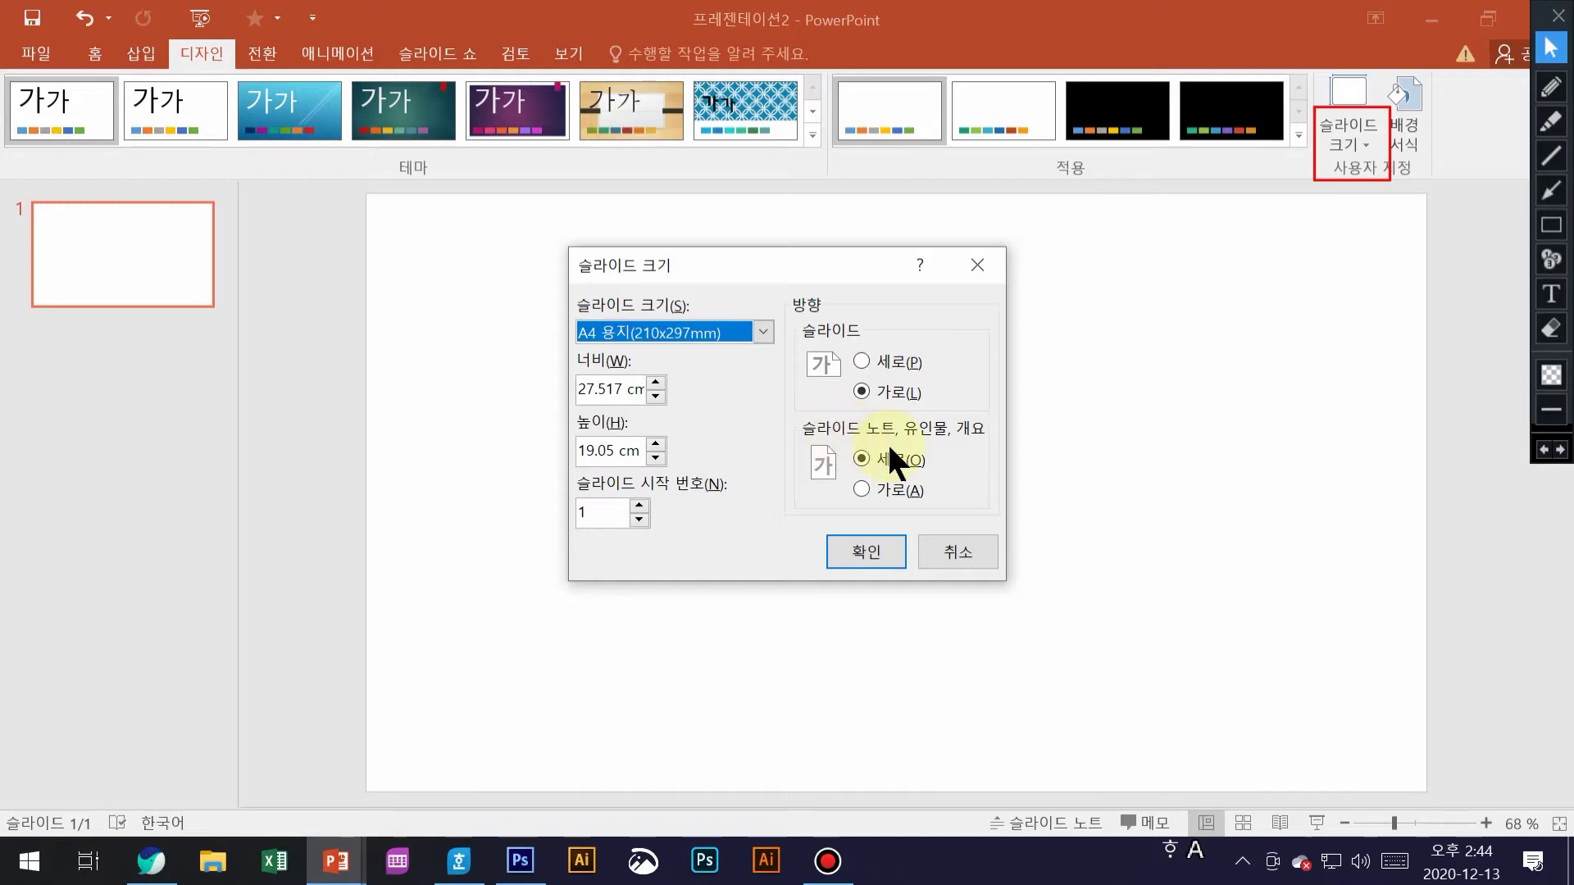
Glance at the 파포10강 presentation, return to 프레젠테이션2 and apply the A4 slide size with the 맞춤 확인 scaling option
click(337, 861)
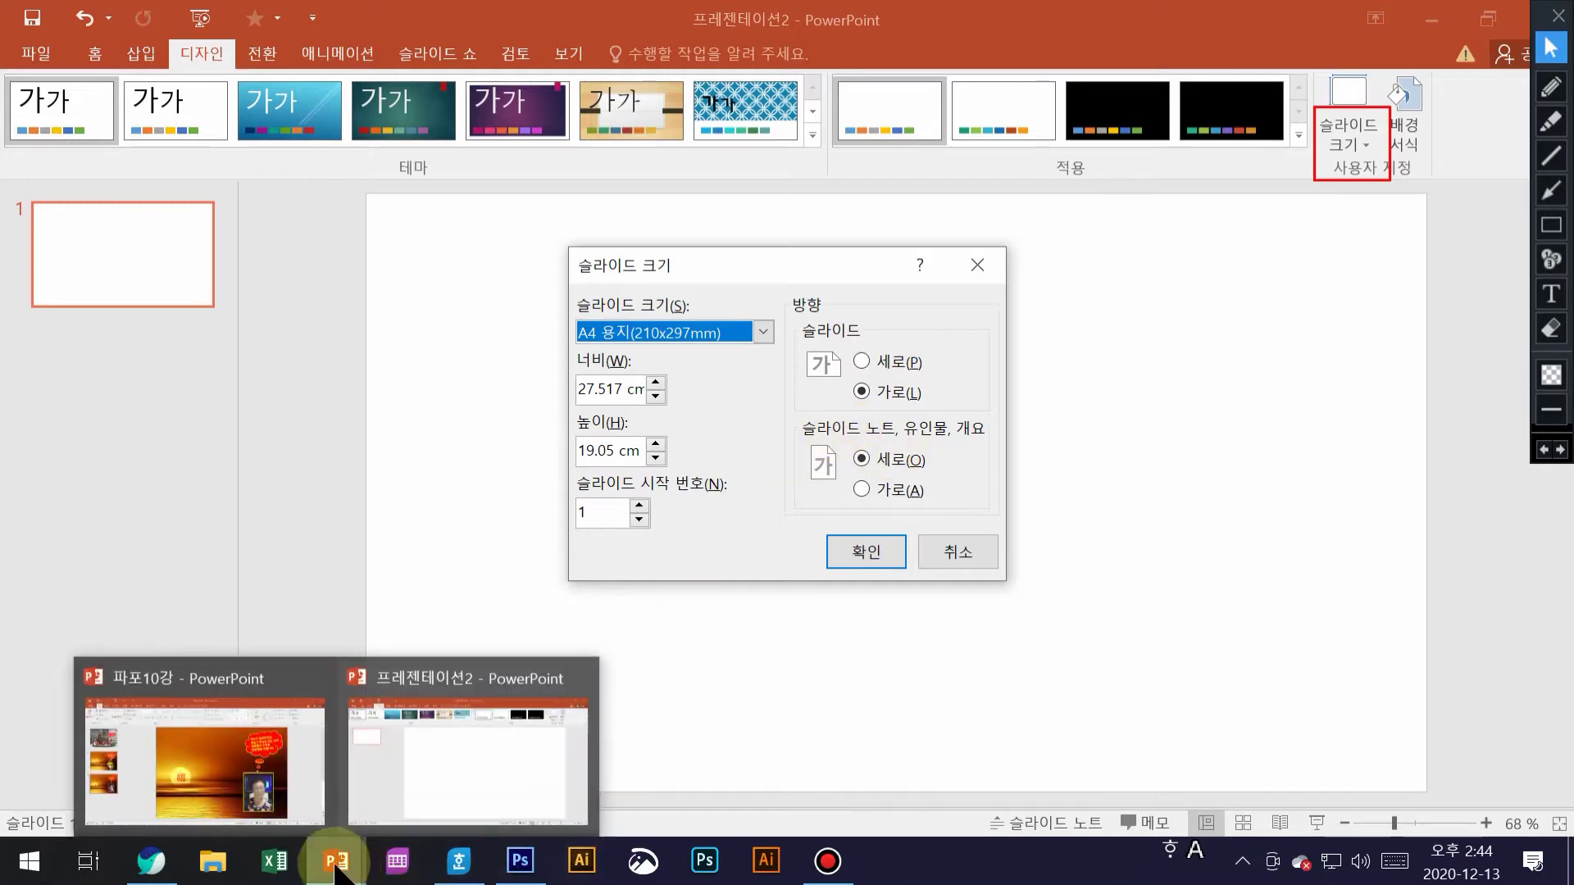
click(254, 820)
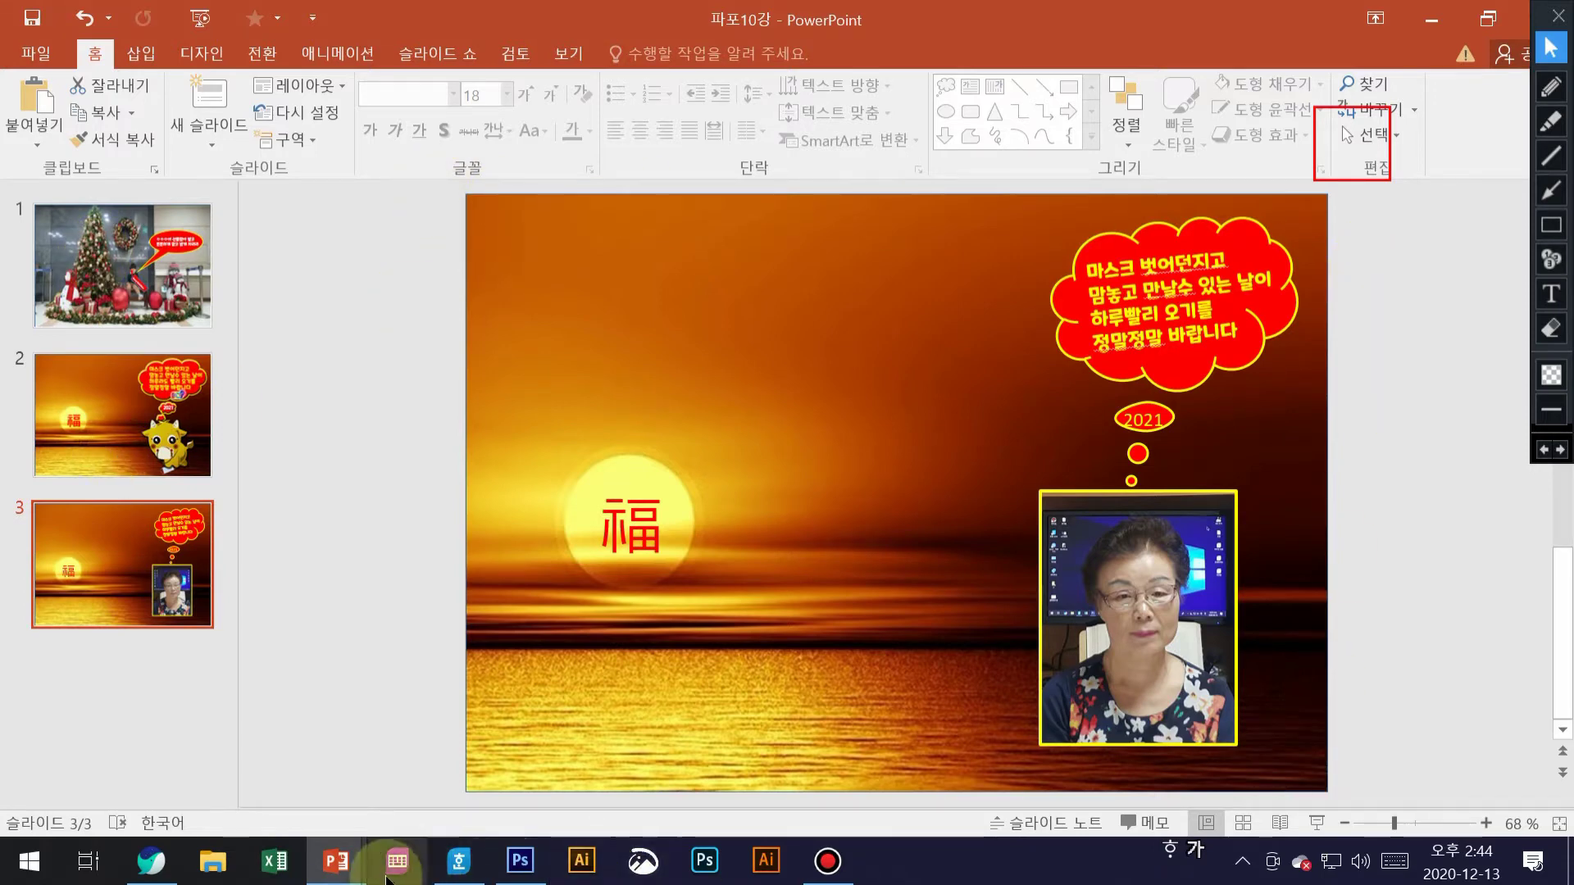
mouse_move(328, 868)
click(489, 761)
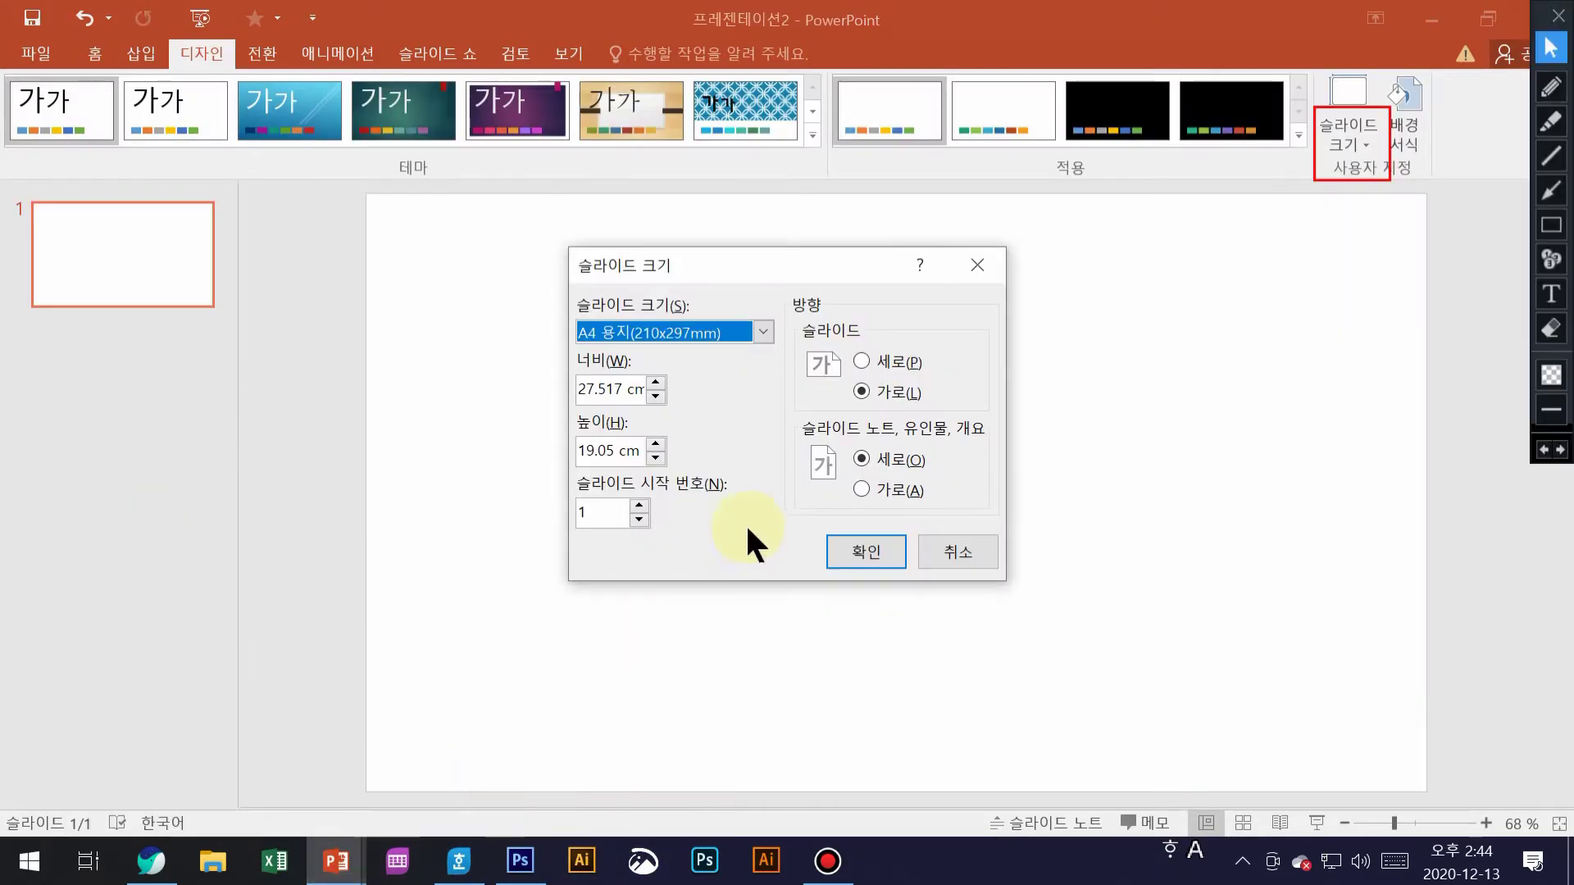
click(865, 550)
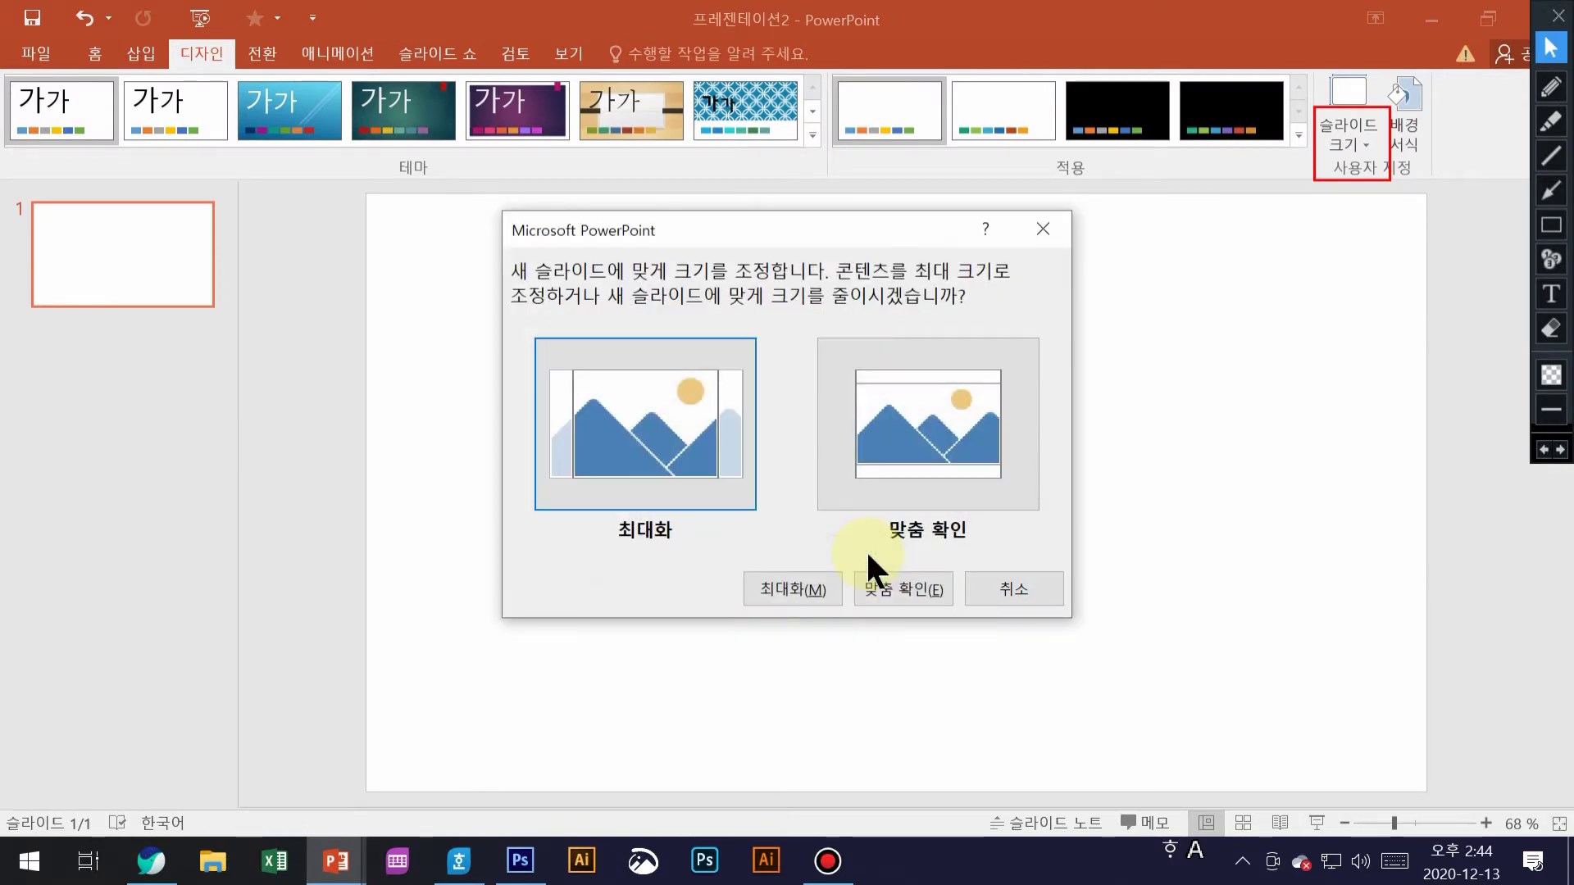
click(916, 446)
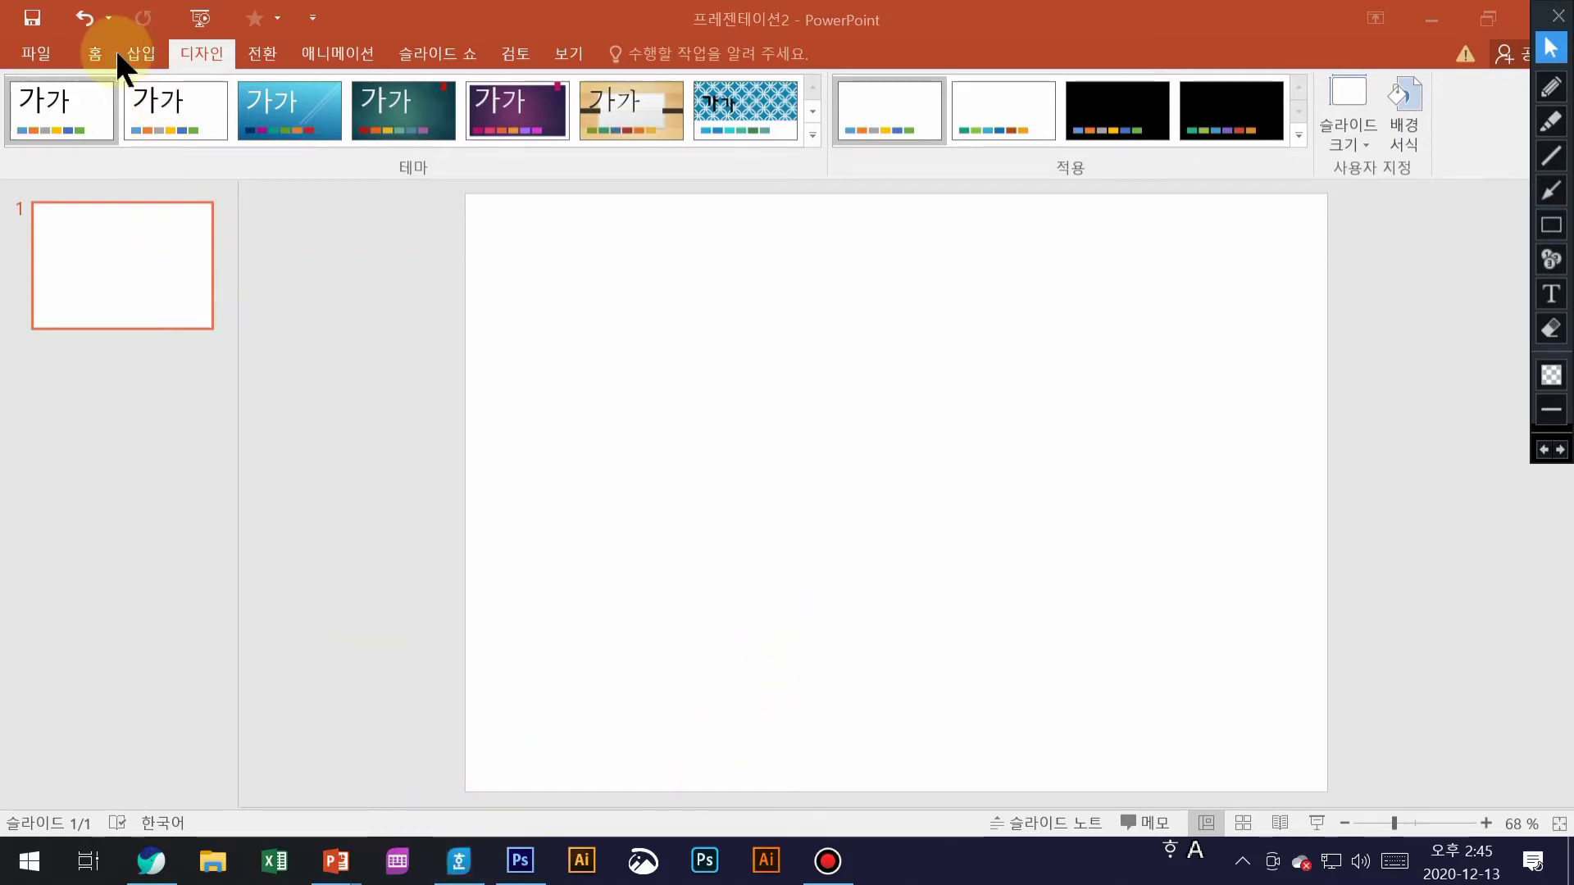
Draw a plain rectangle covering the whole slide, about 27.52 cm wide and 19.05 cm high
click(151, 53)
click(134, 51)
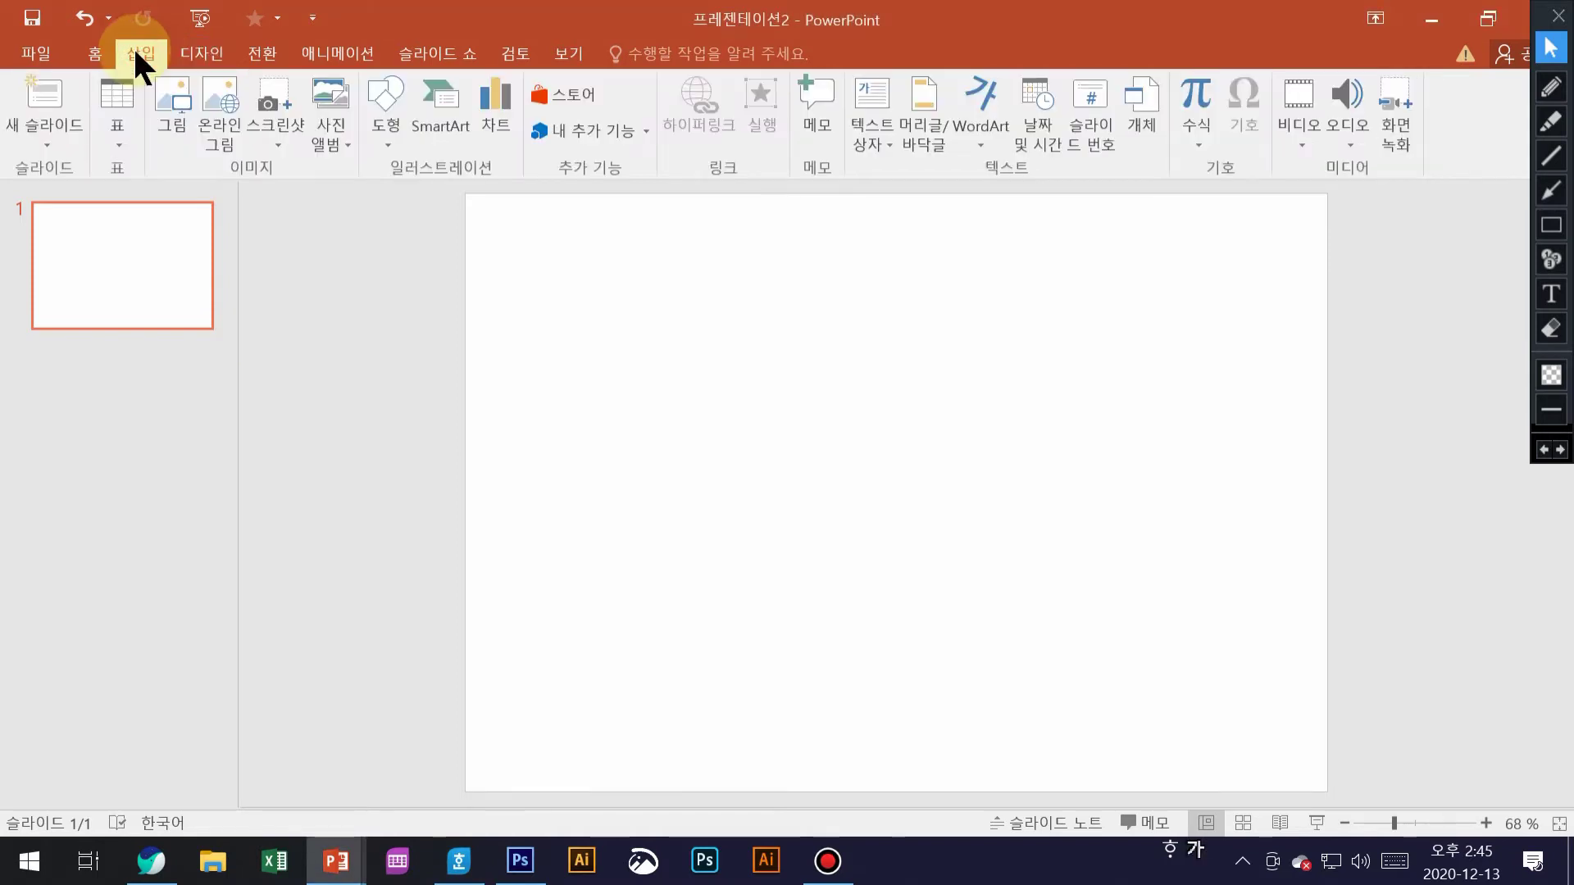
click(391, 139)
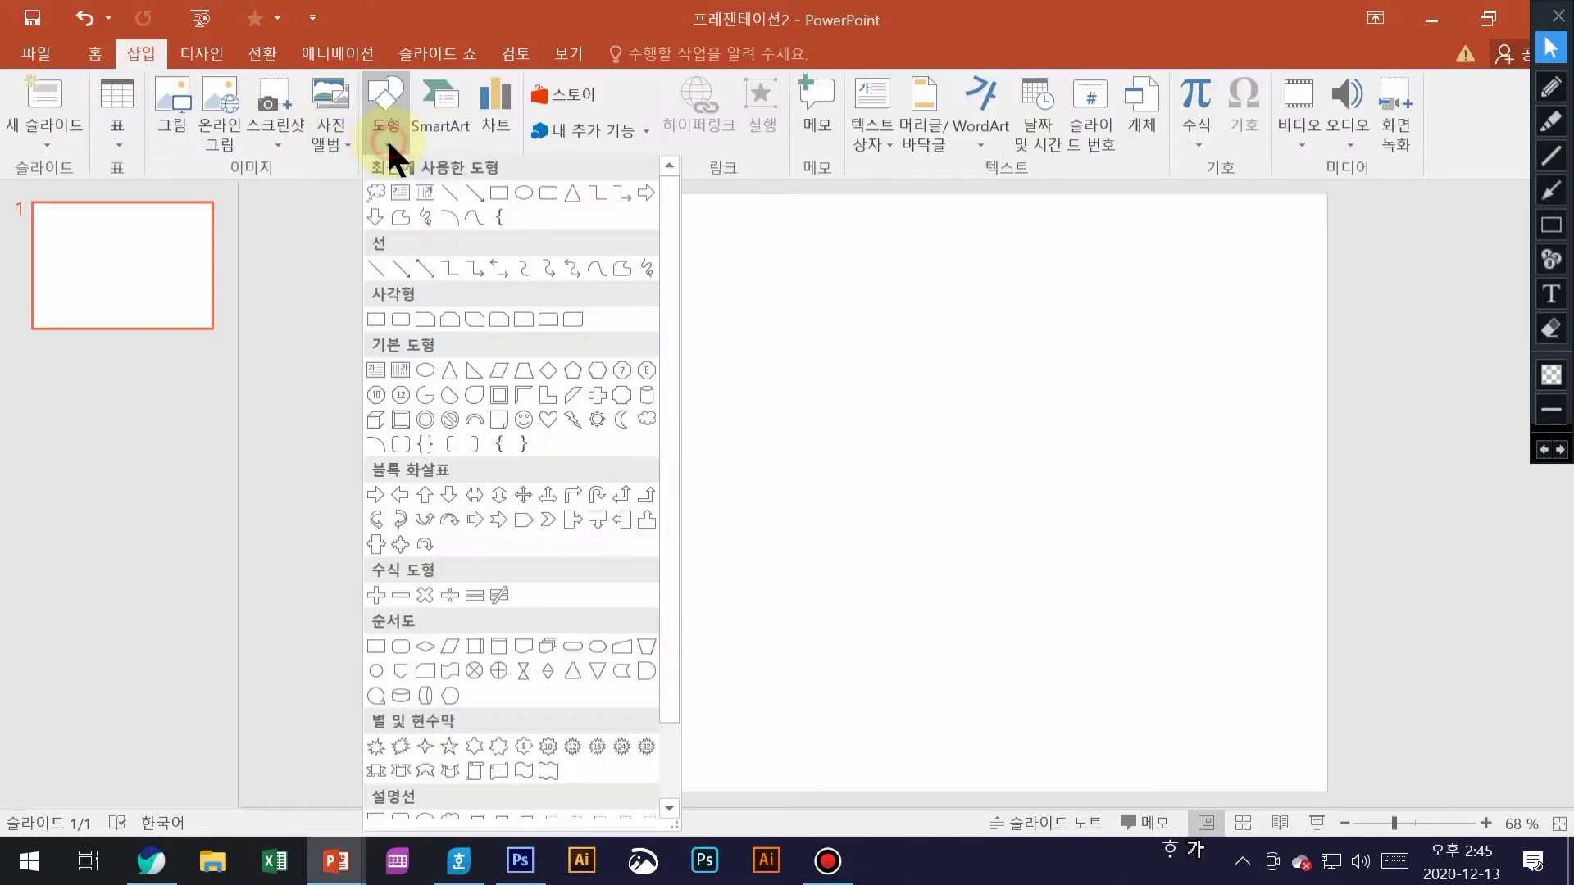
click(382, 319)
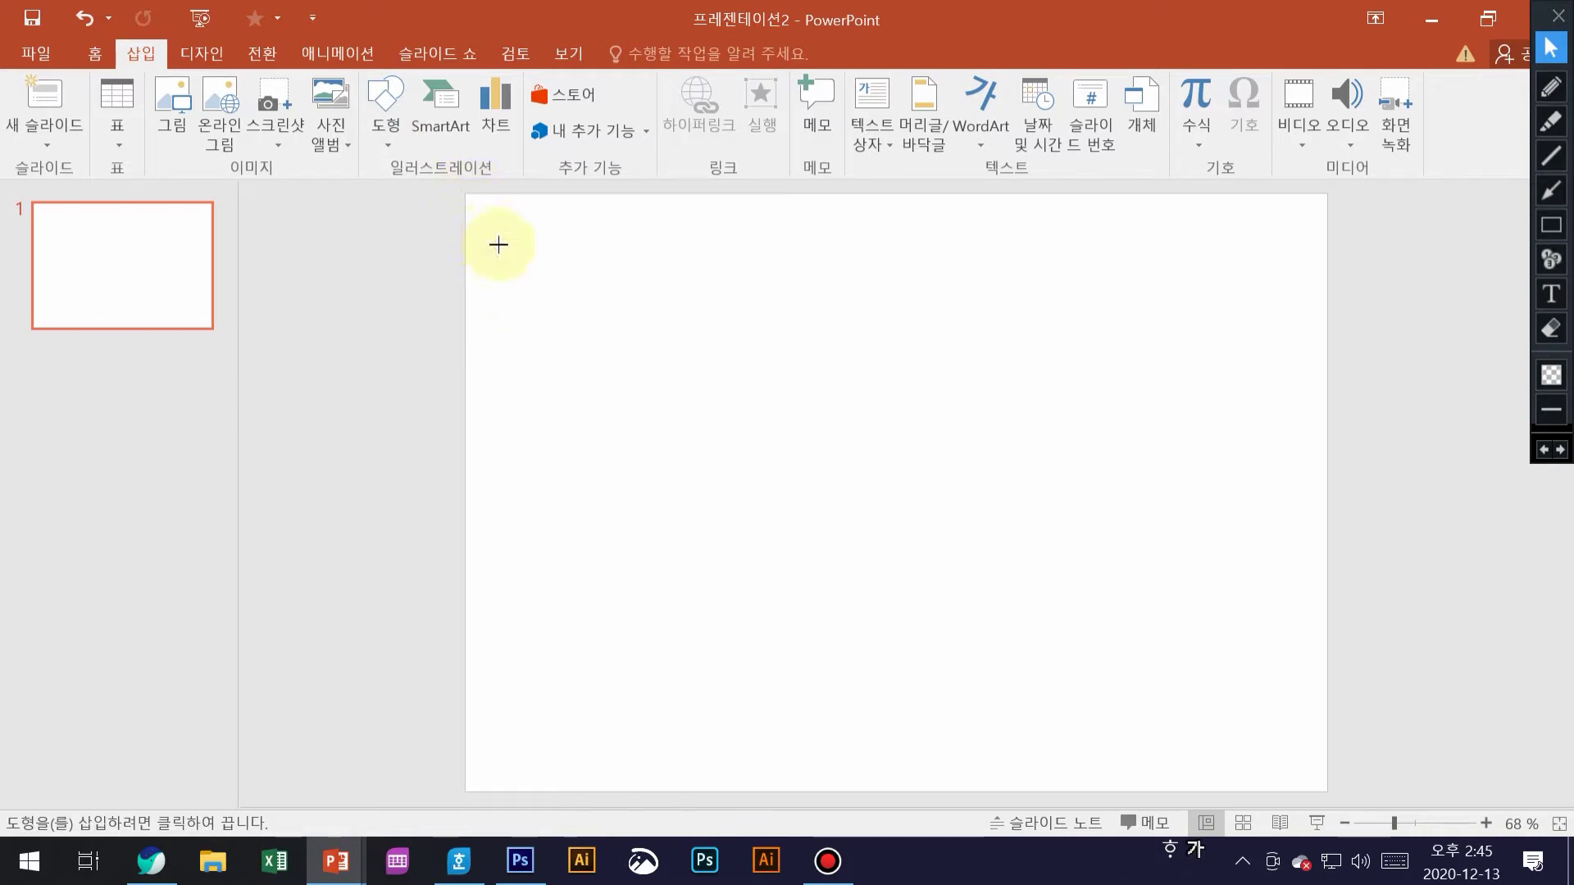
mouse_move(465, 191)
mouse_down()
mouse_move(576, 337)
mouse_move(1328, 791)
mouse_up()
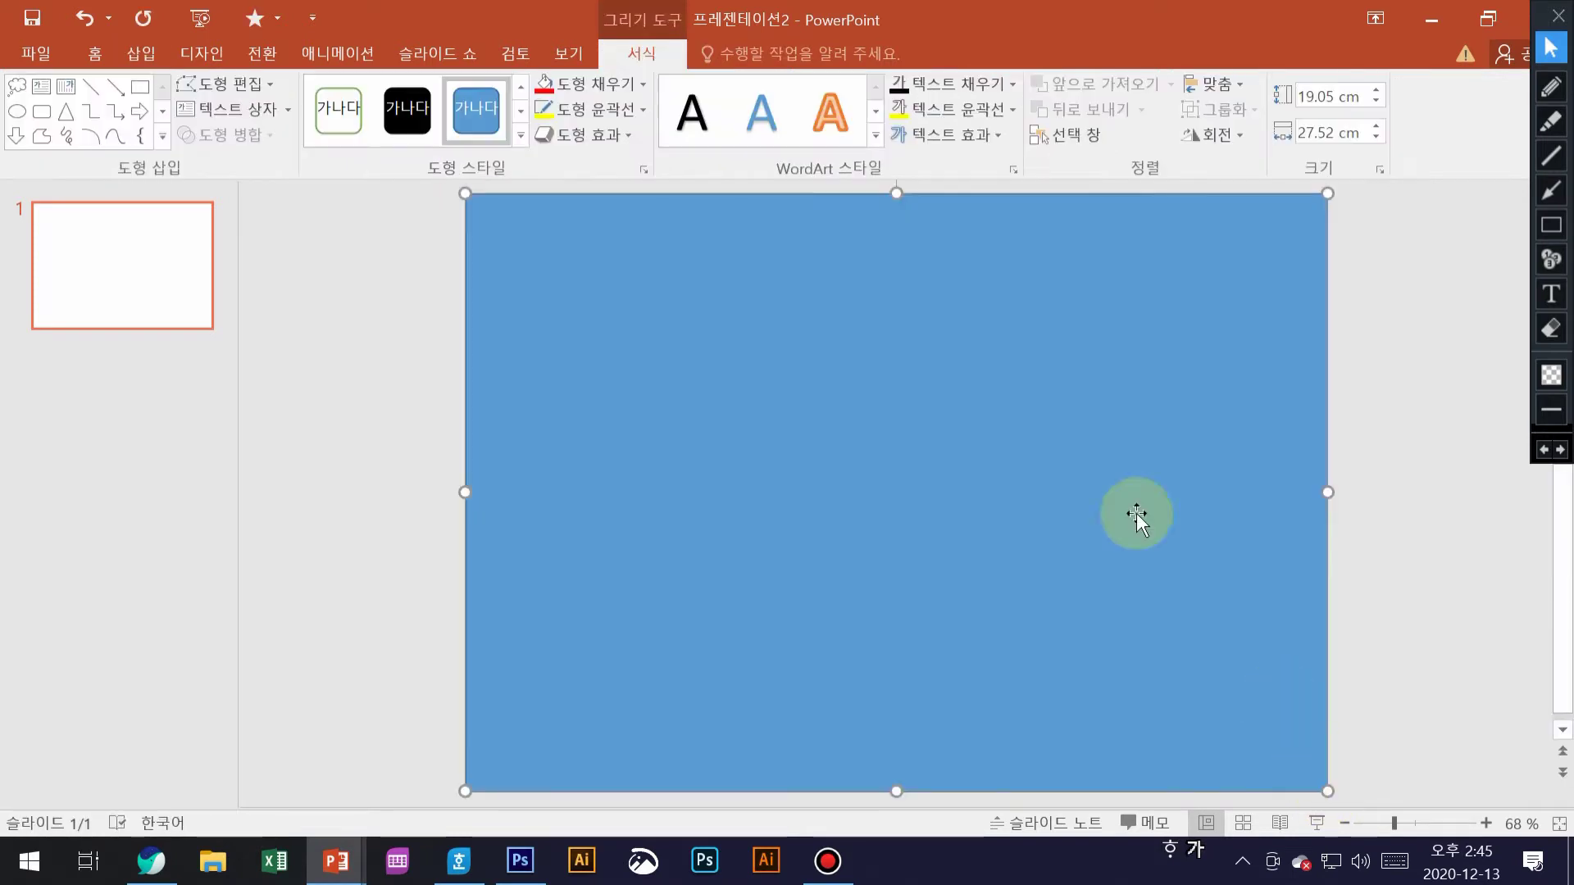
Fill the rectangle with the 일출 picture from the local 사진 folder
click(643, 84)
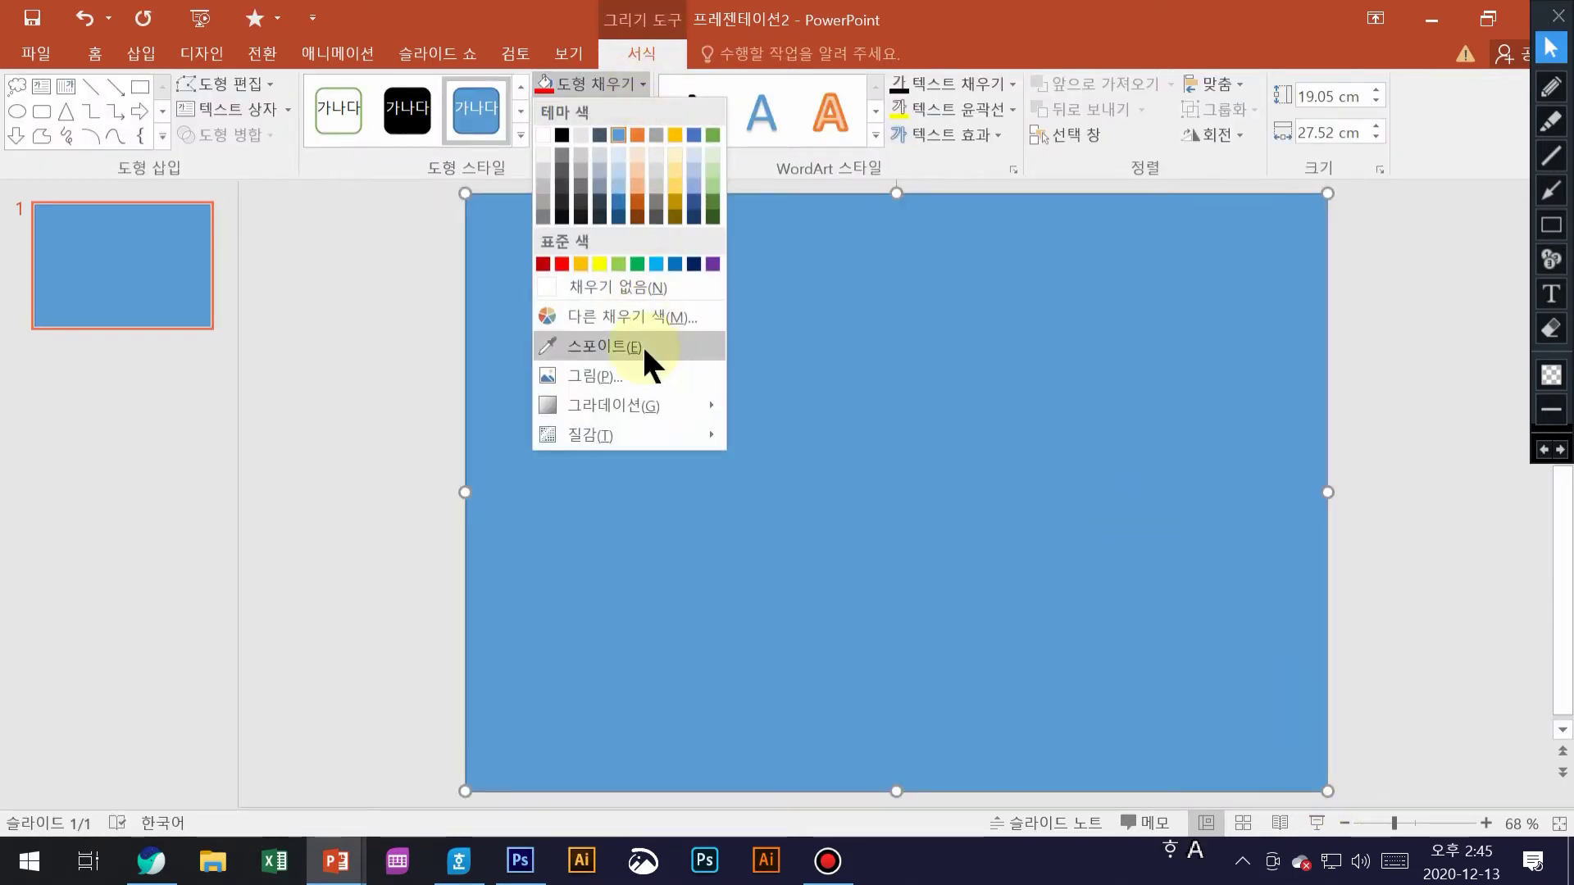
click(628, 371)
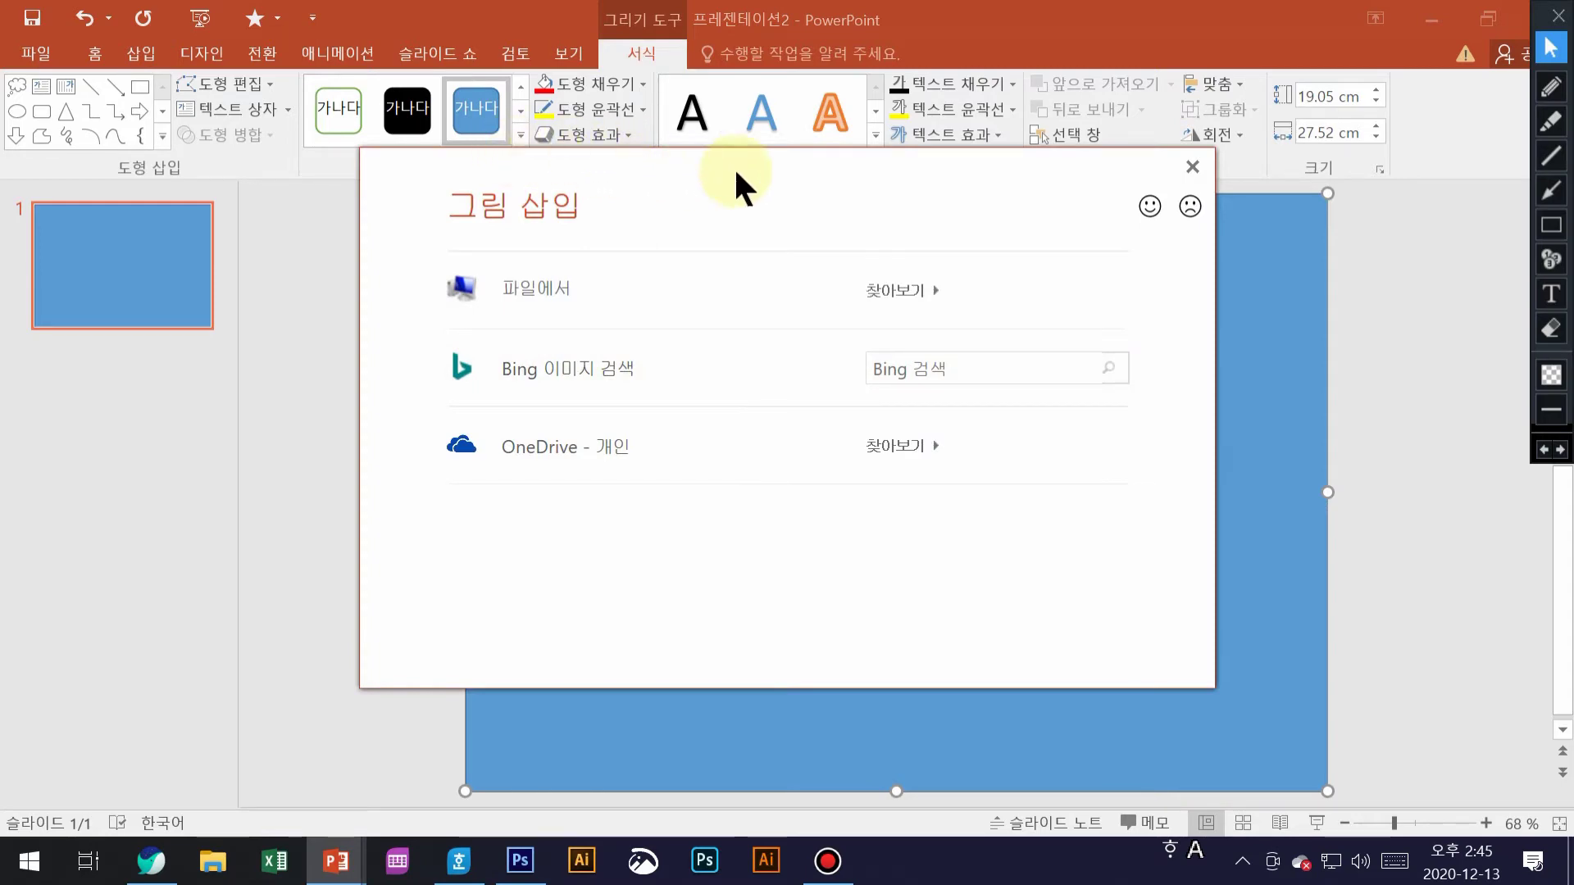
click(918, 289)
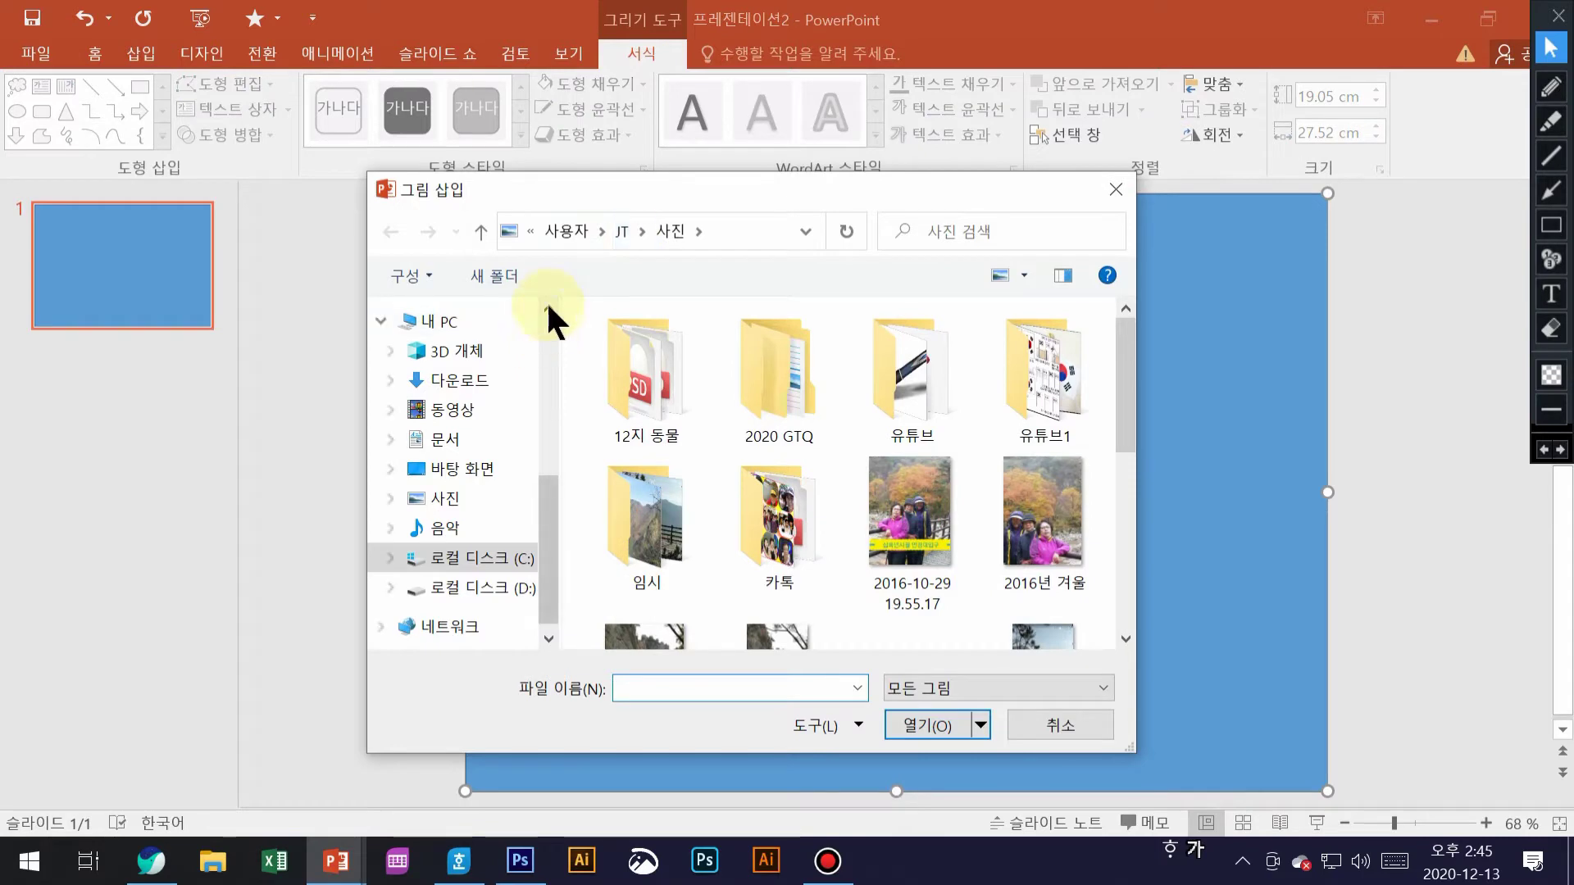
drag(1121, 437, 1148, 614)
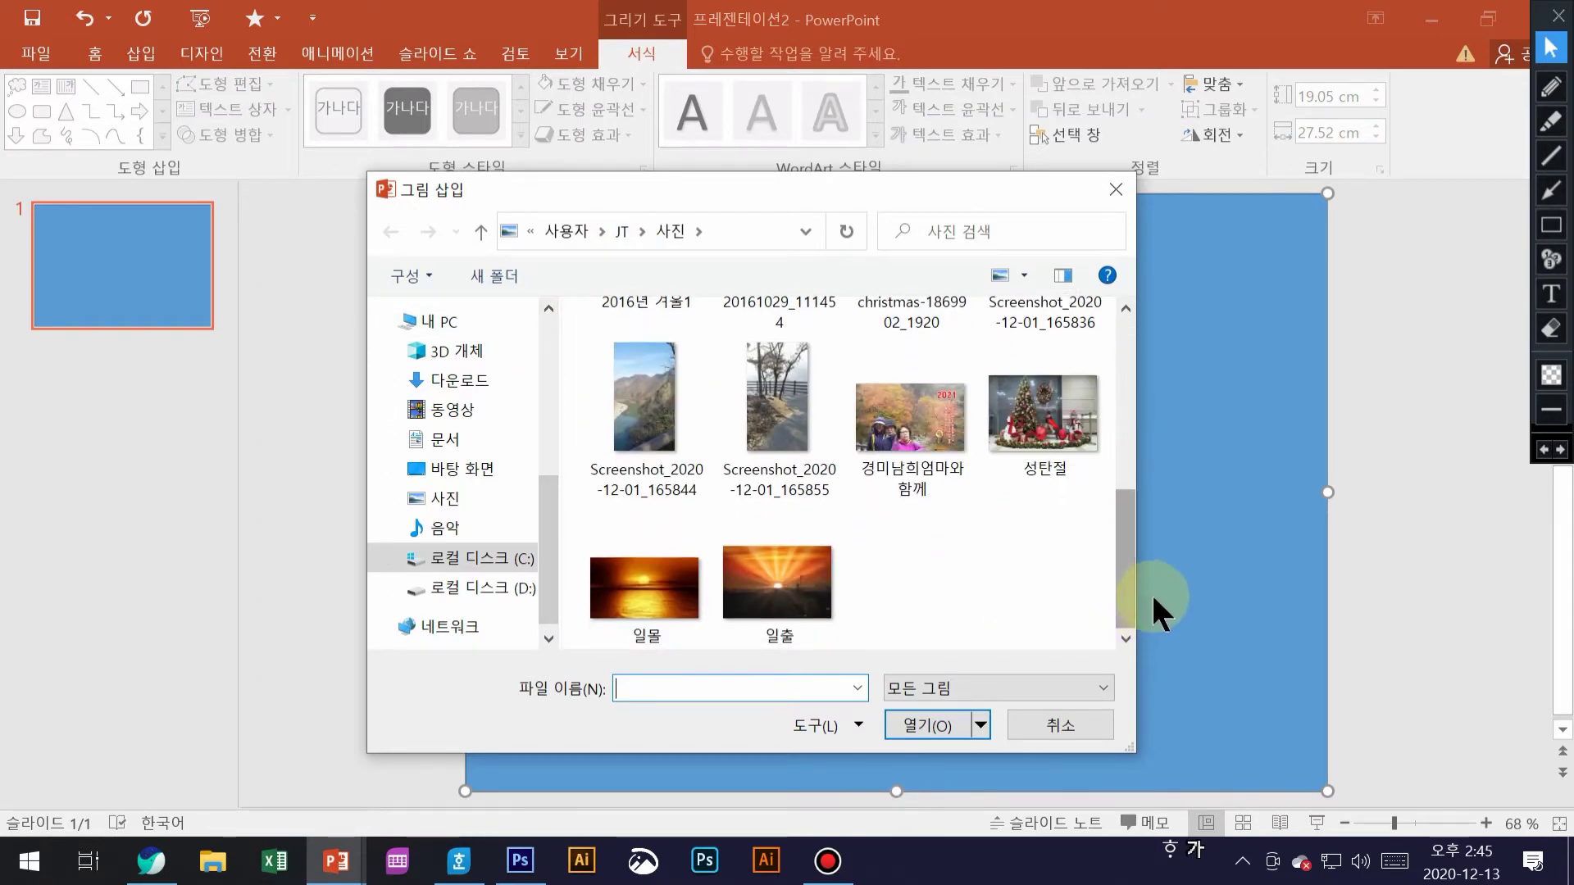
click(820, 611)
click(924, 726)
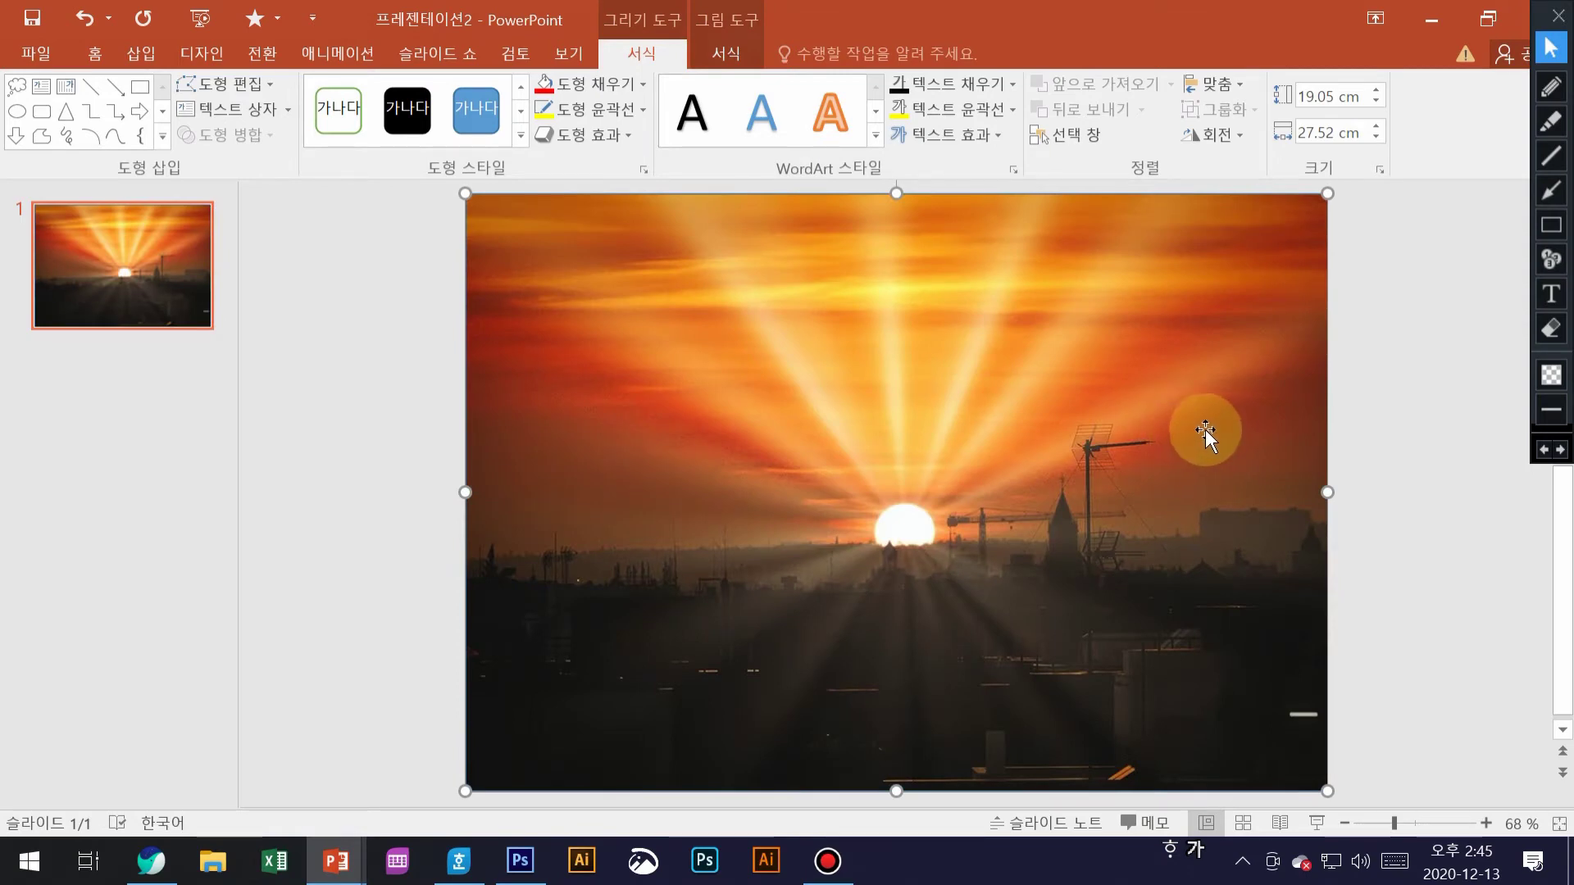
Delete the picture-filled rectangle and insert the 일출 picture file directly on the slide
key(Delete)
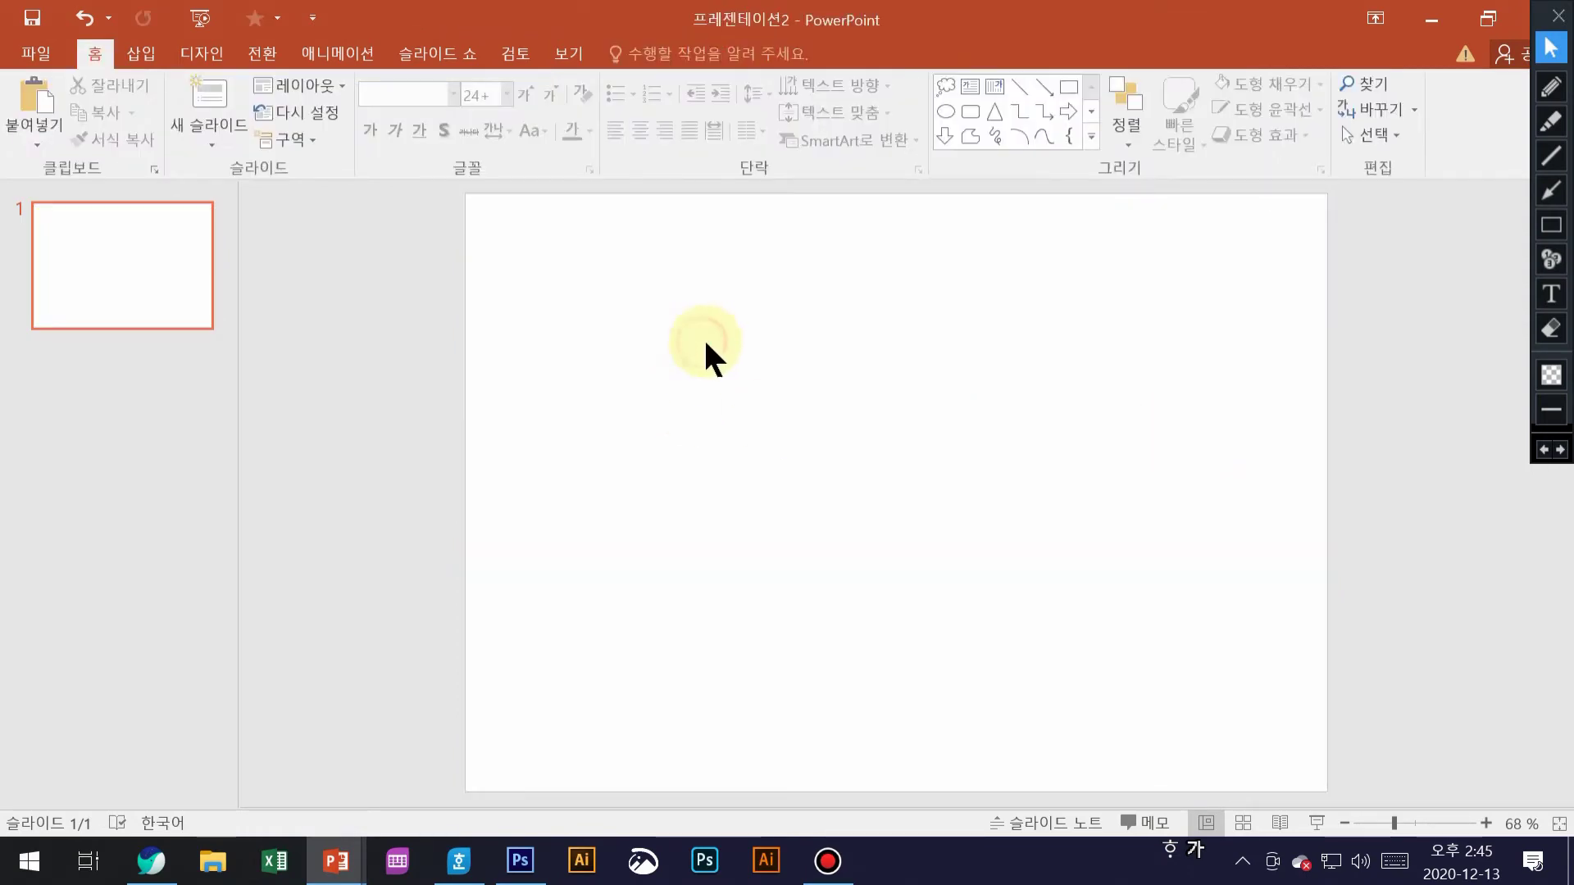
click(141, 55)
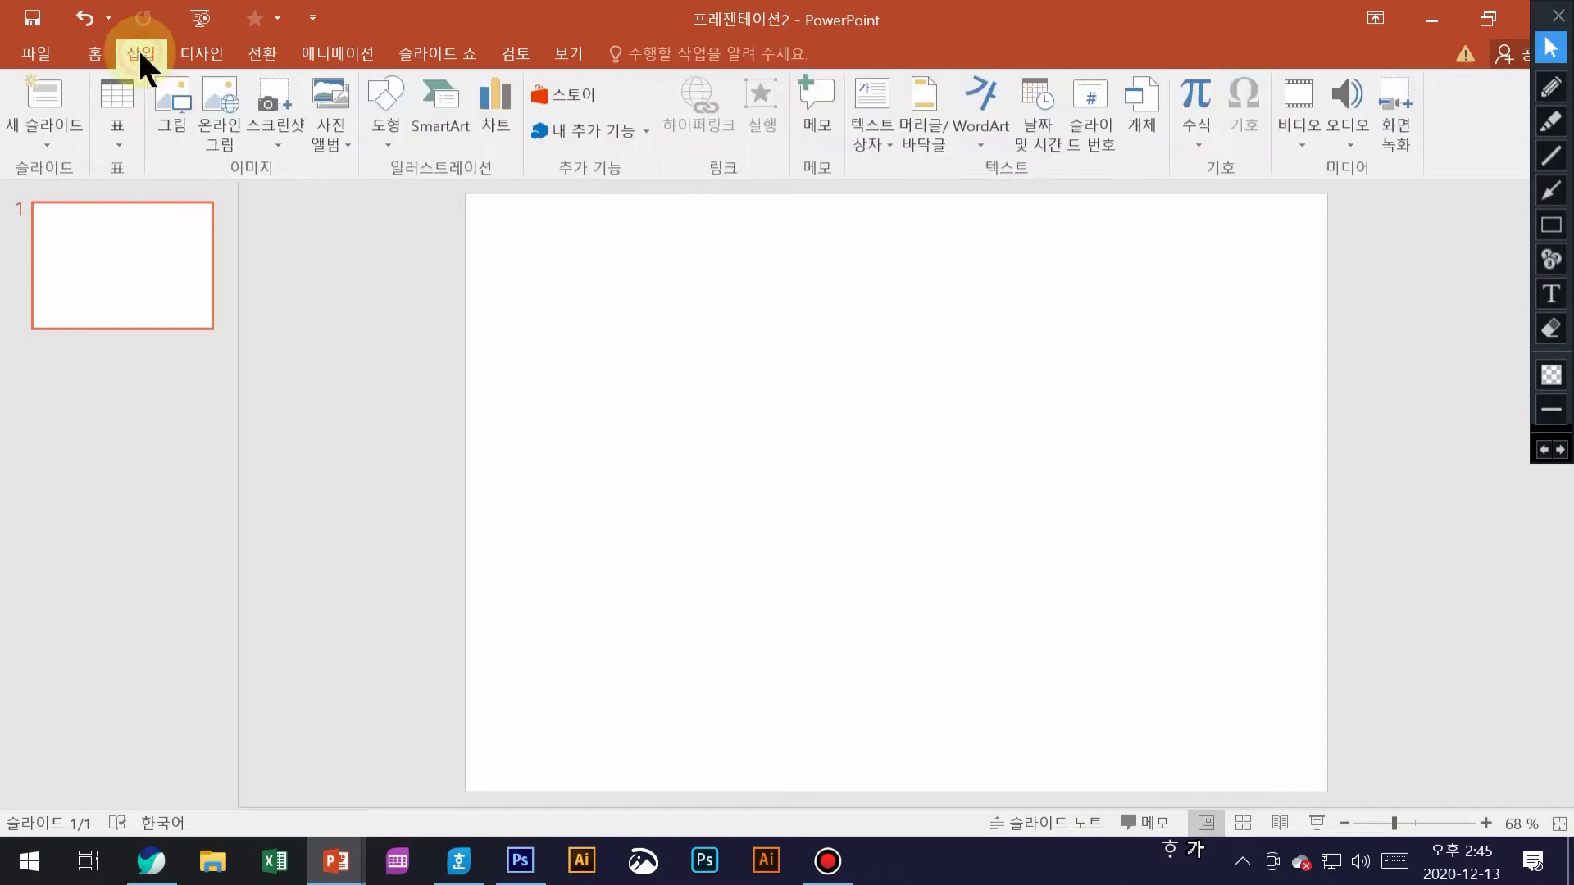
click(180, 120)
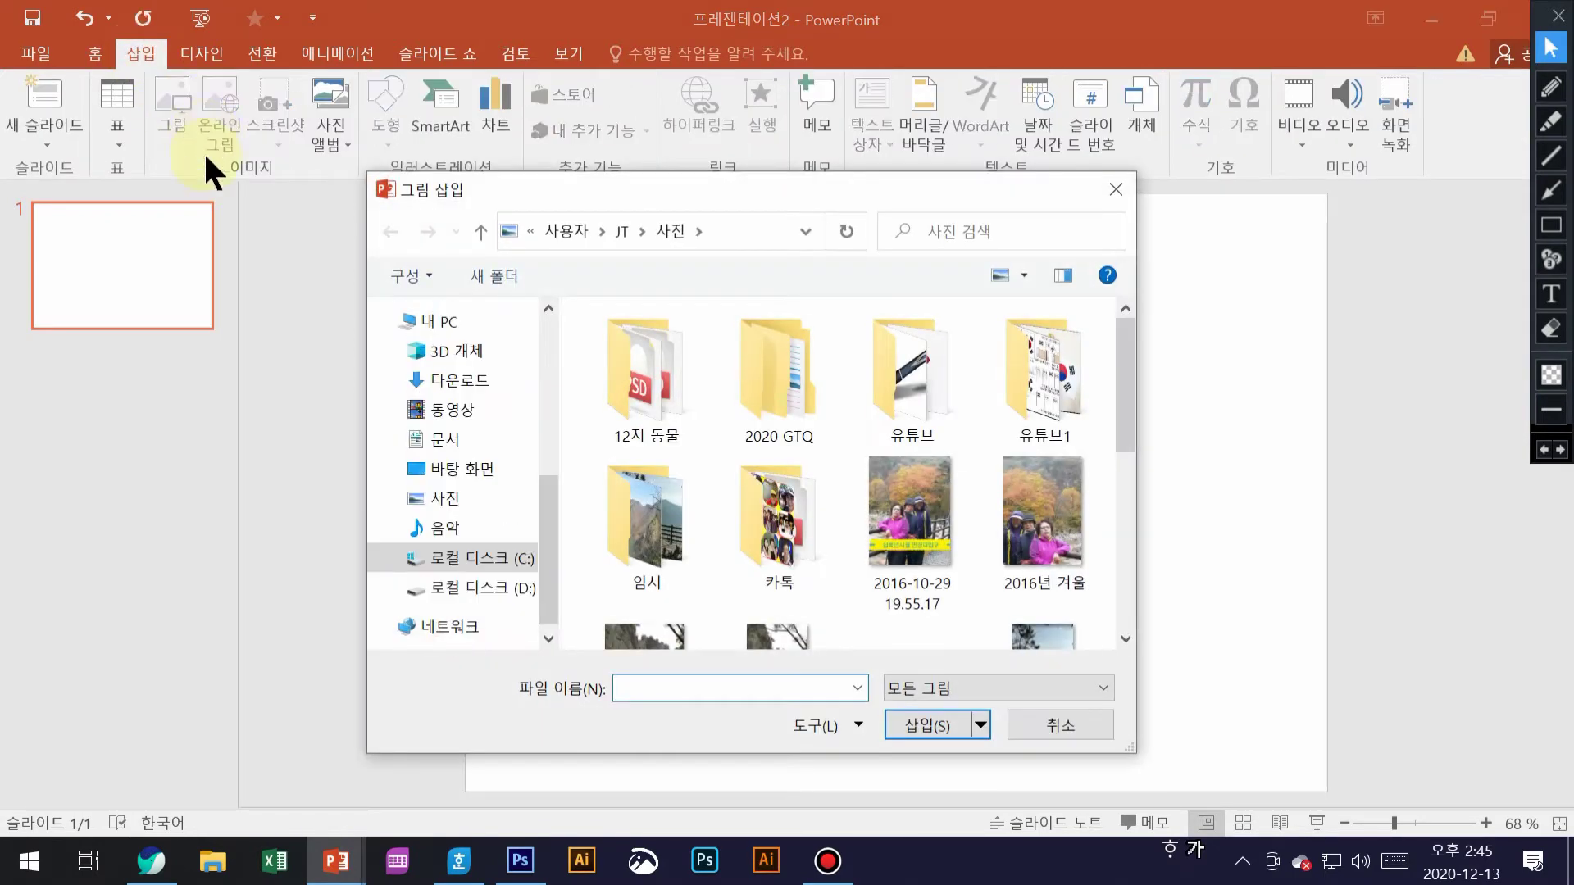
drag(1130, 459, 1164, 625)
click(778, 582)
click(925, 725)
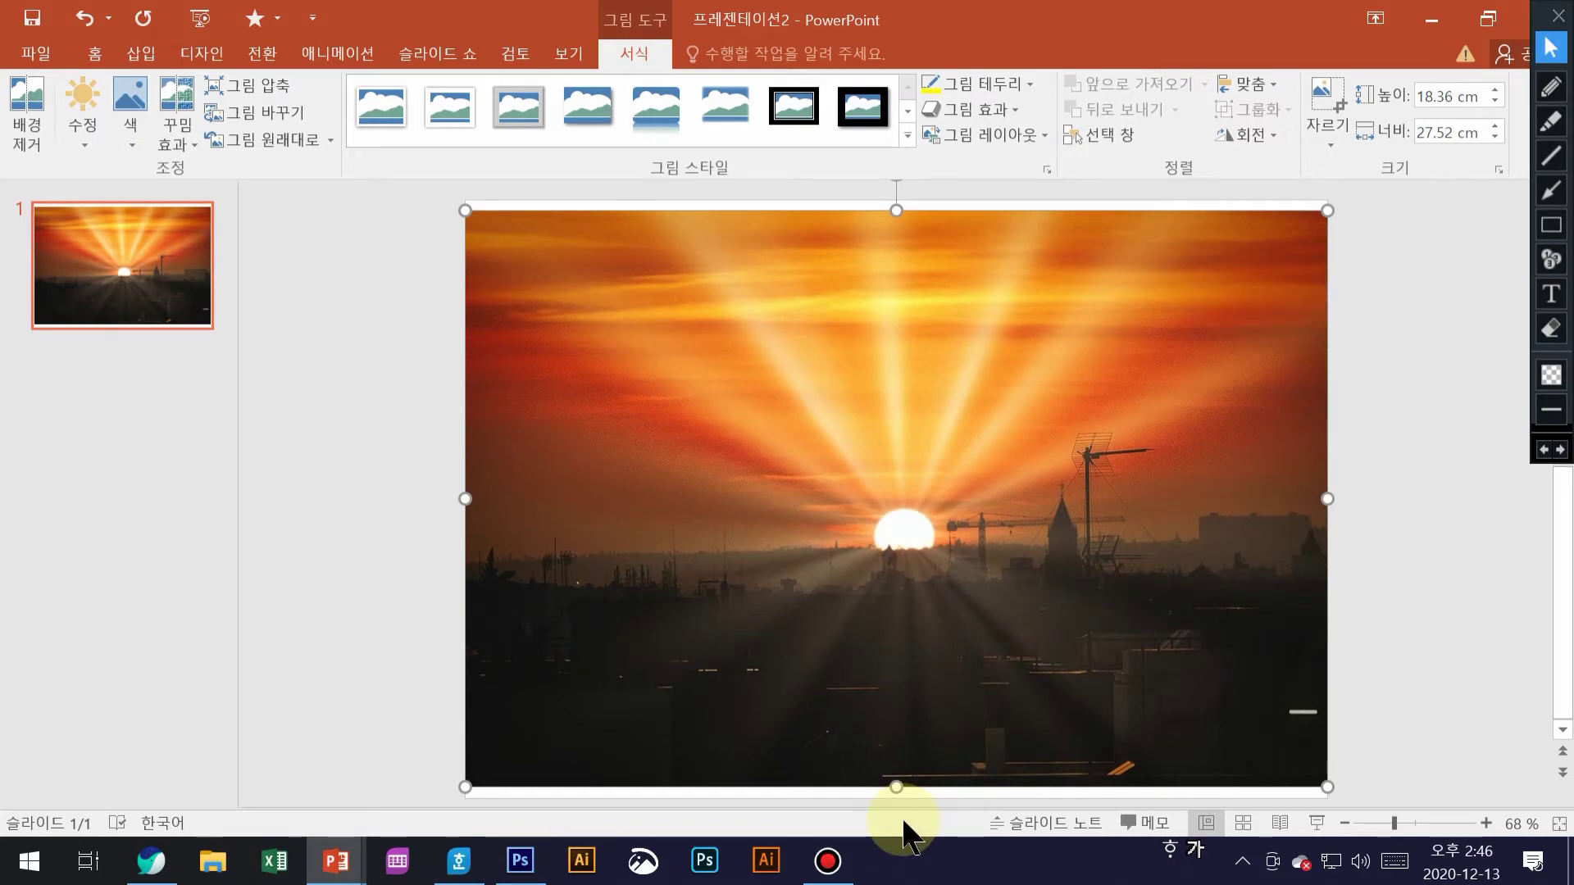
Stretch the inserted picture to the slide's lower and upper edges, and delete it from the slide
drag(896, 787, 897, 791)
drag(891, 200, 894, 186)
key(Delete)
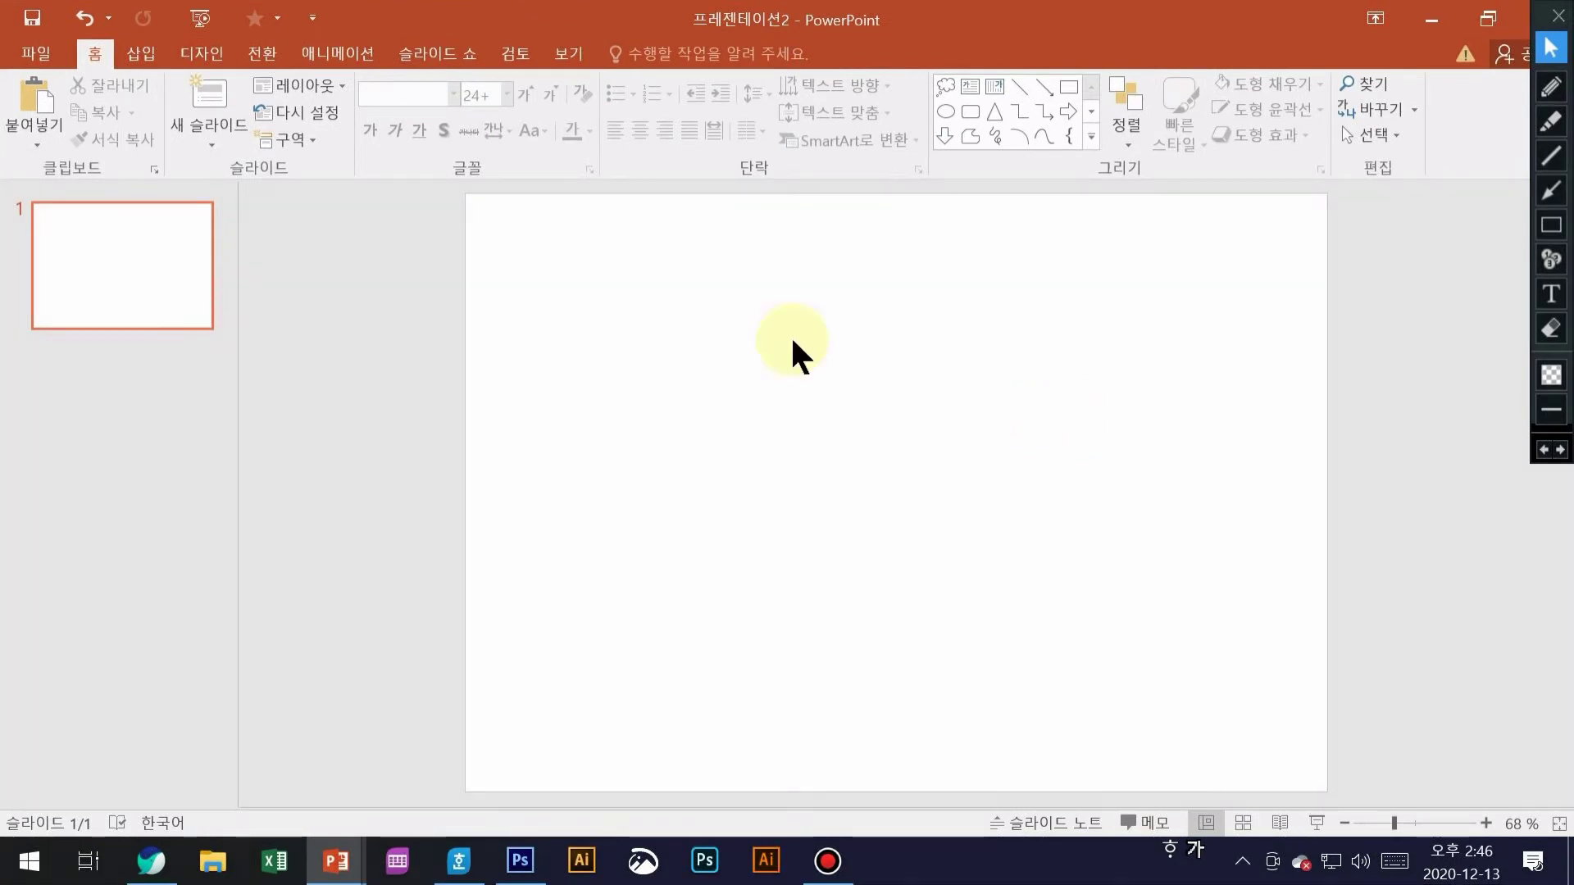
Change the A4 slide's orientation to portrait (세로) and apply it with the 맞춤 확인 scaling option
click(200, 53)
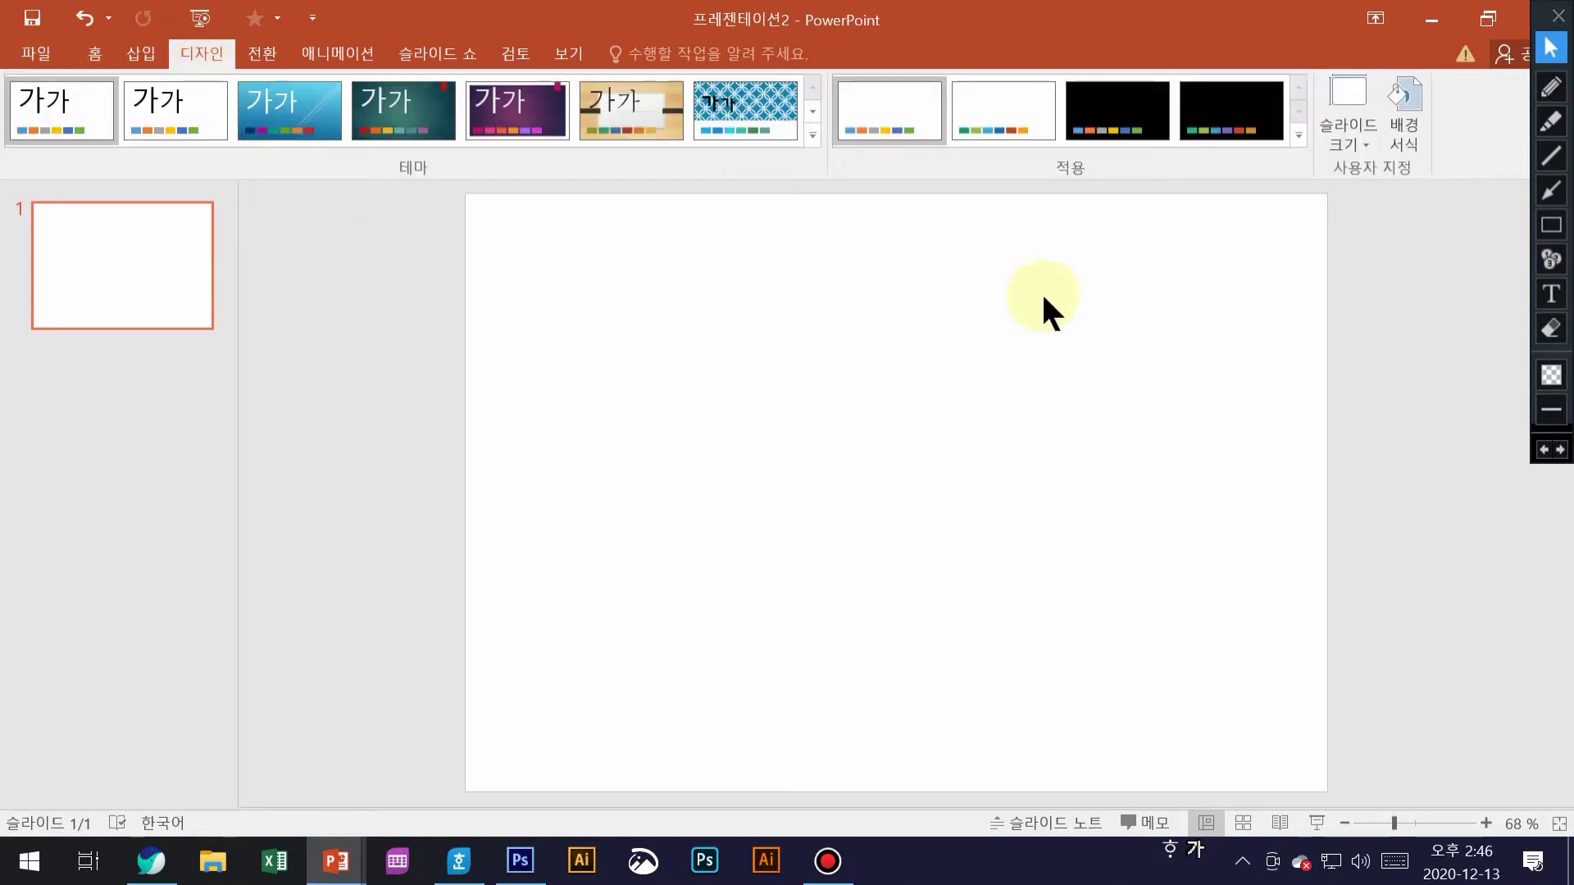
click(1369, 144)
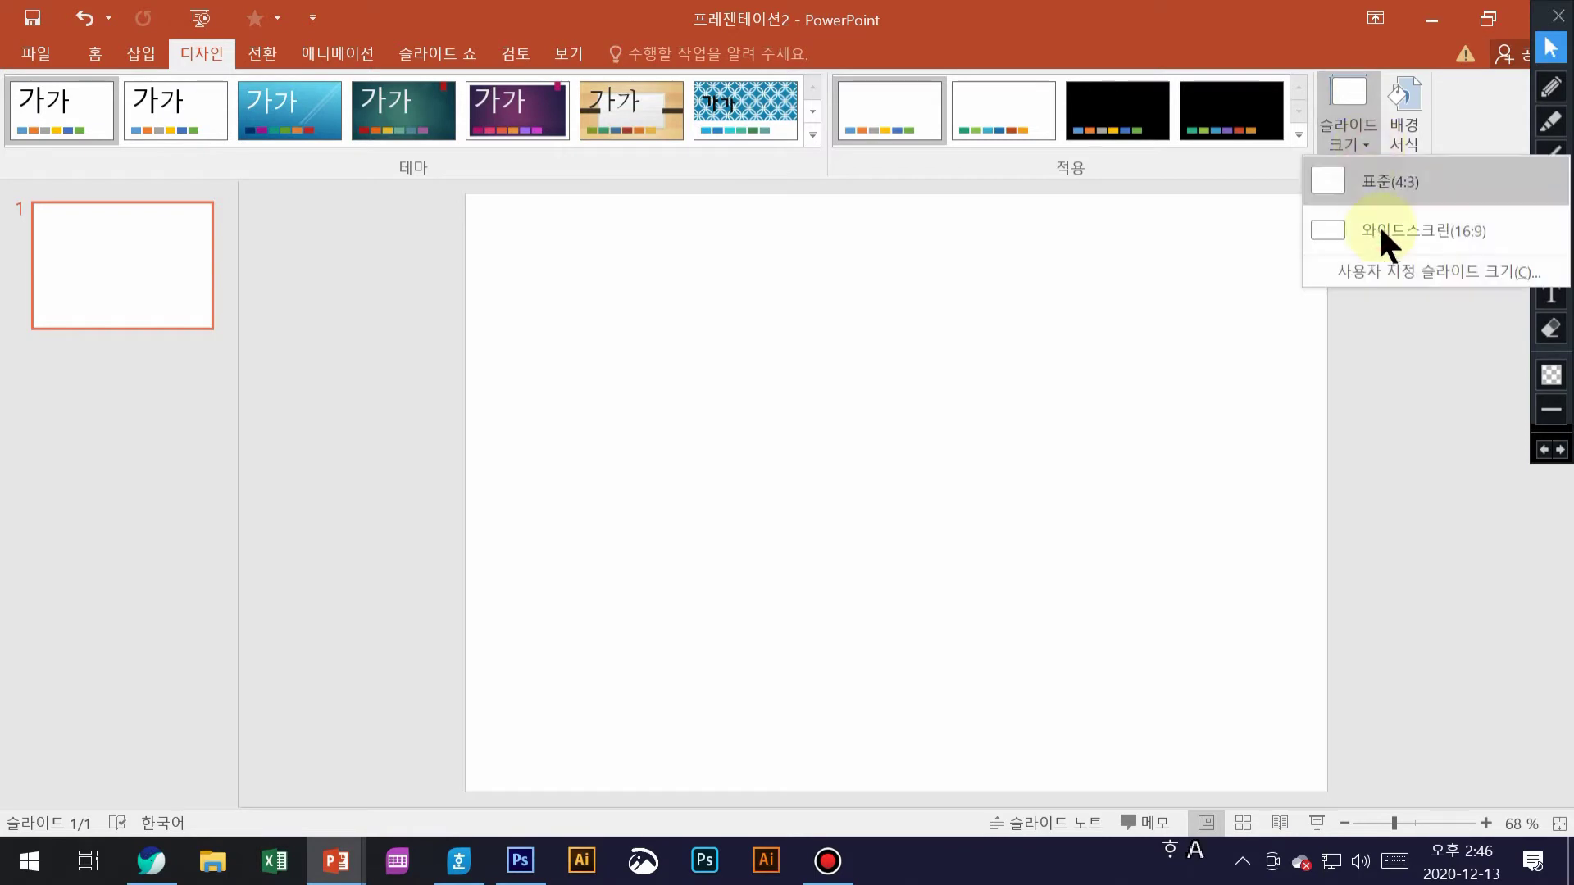
click(1396, 254)
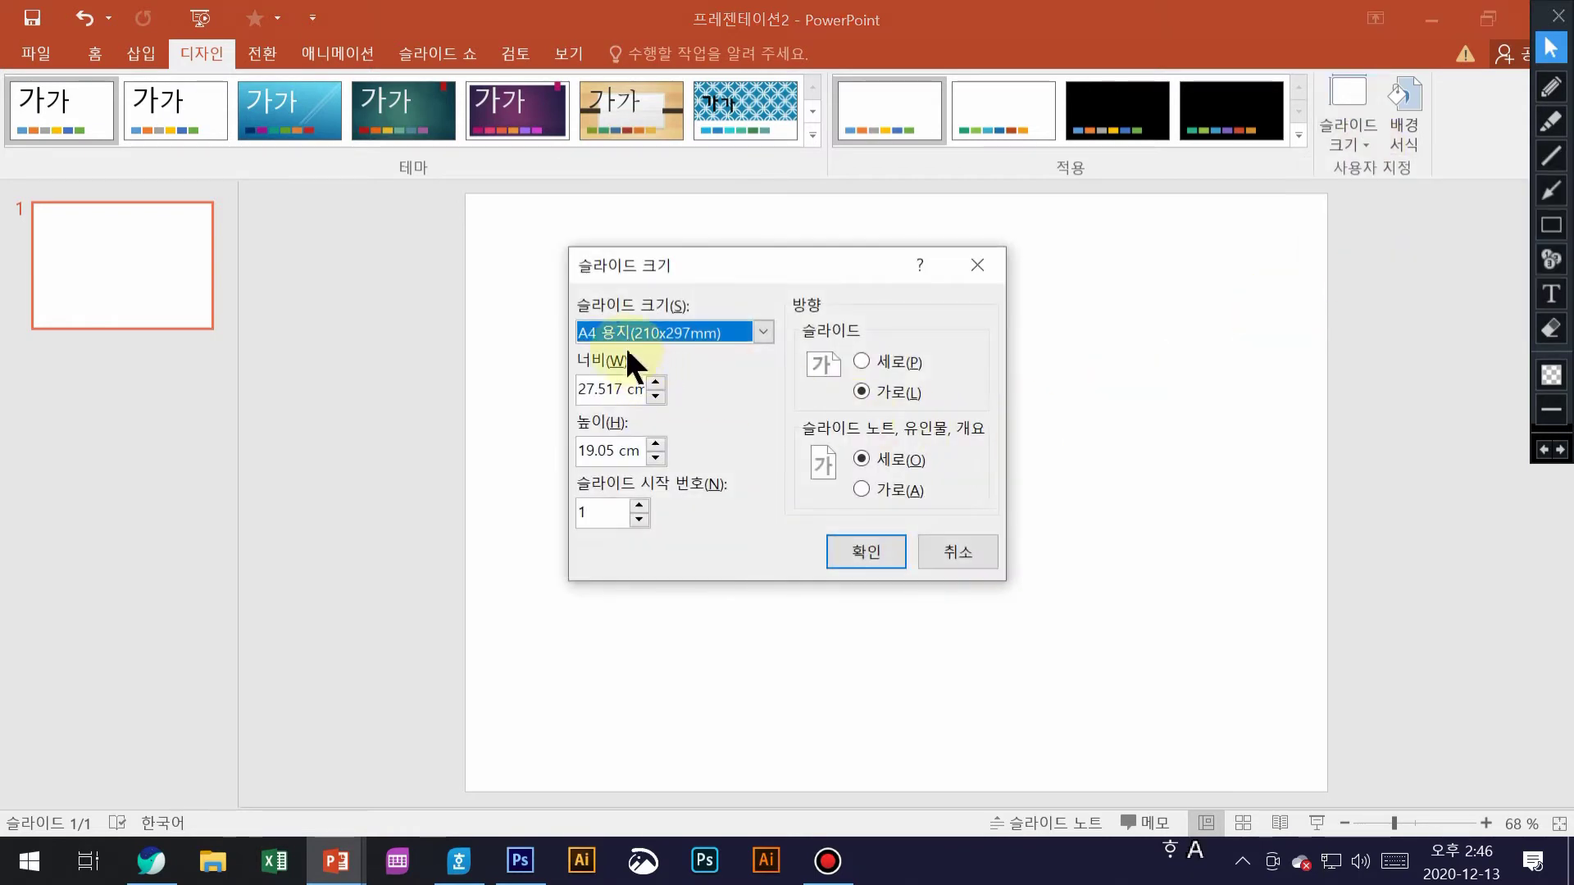
click(861, 361)
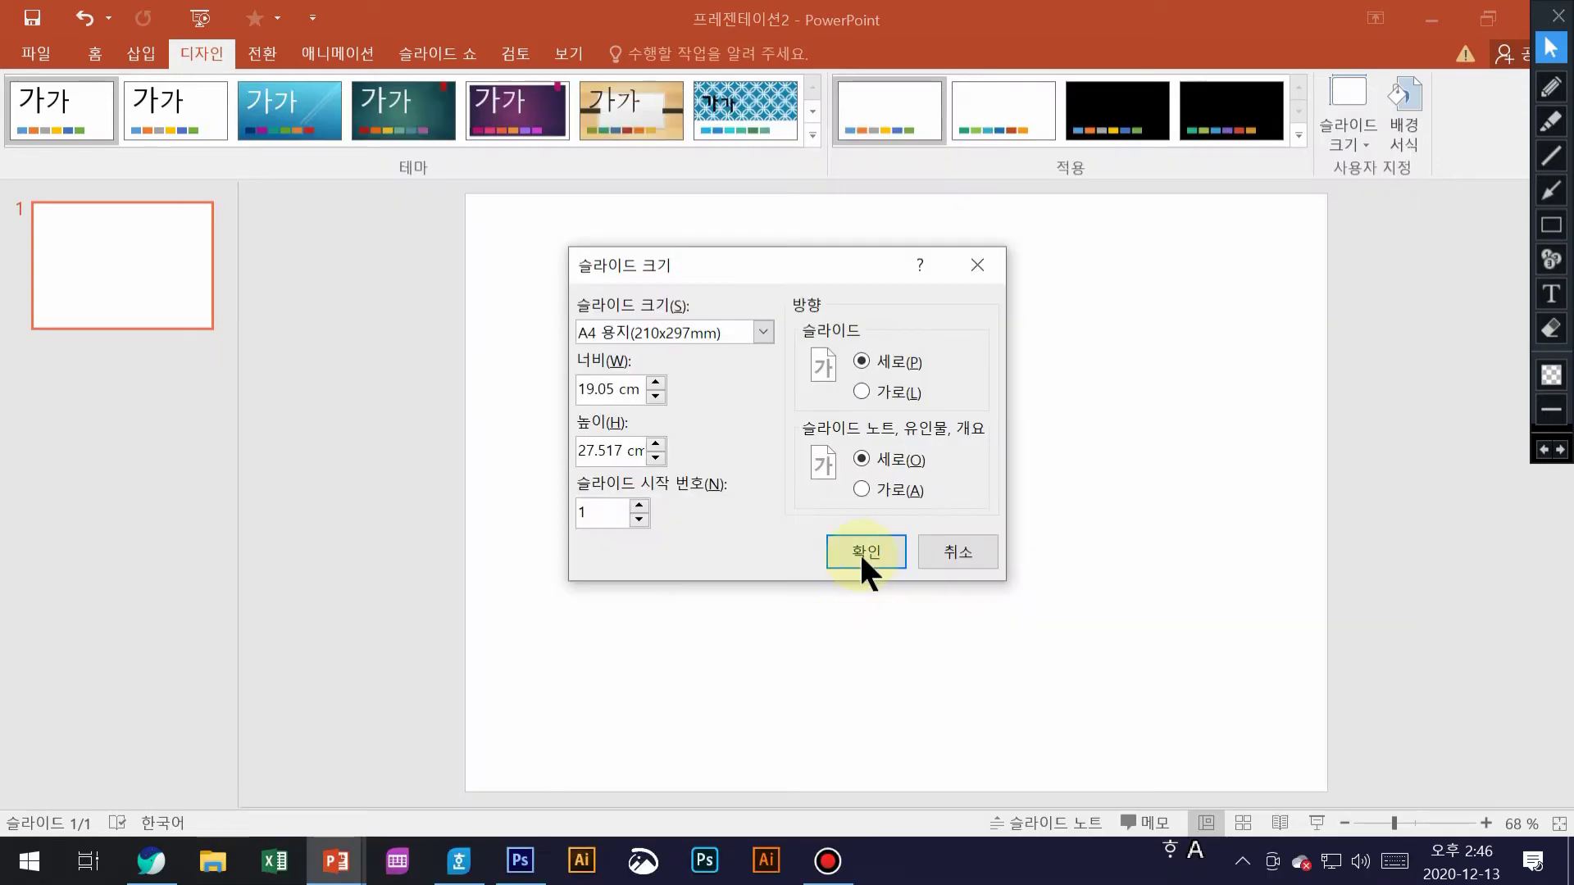
click(859, 551)
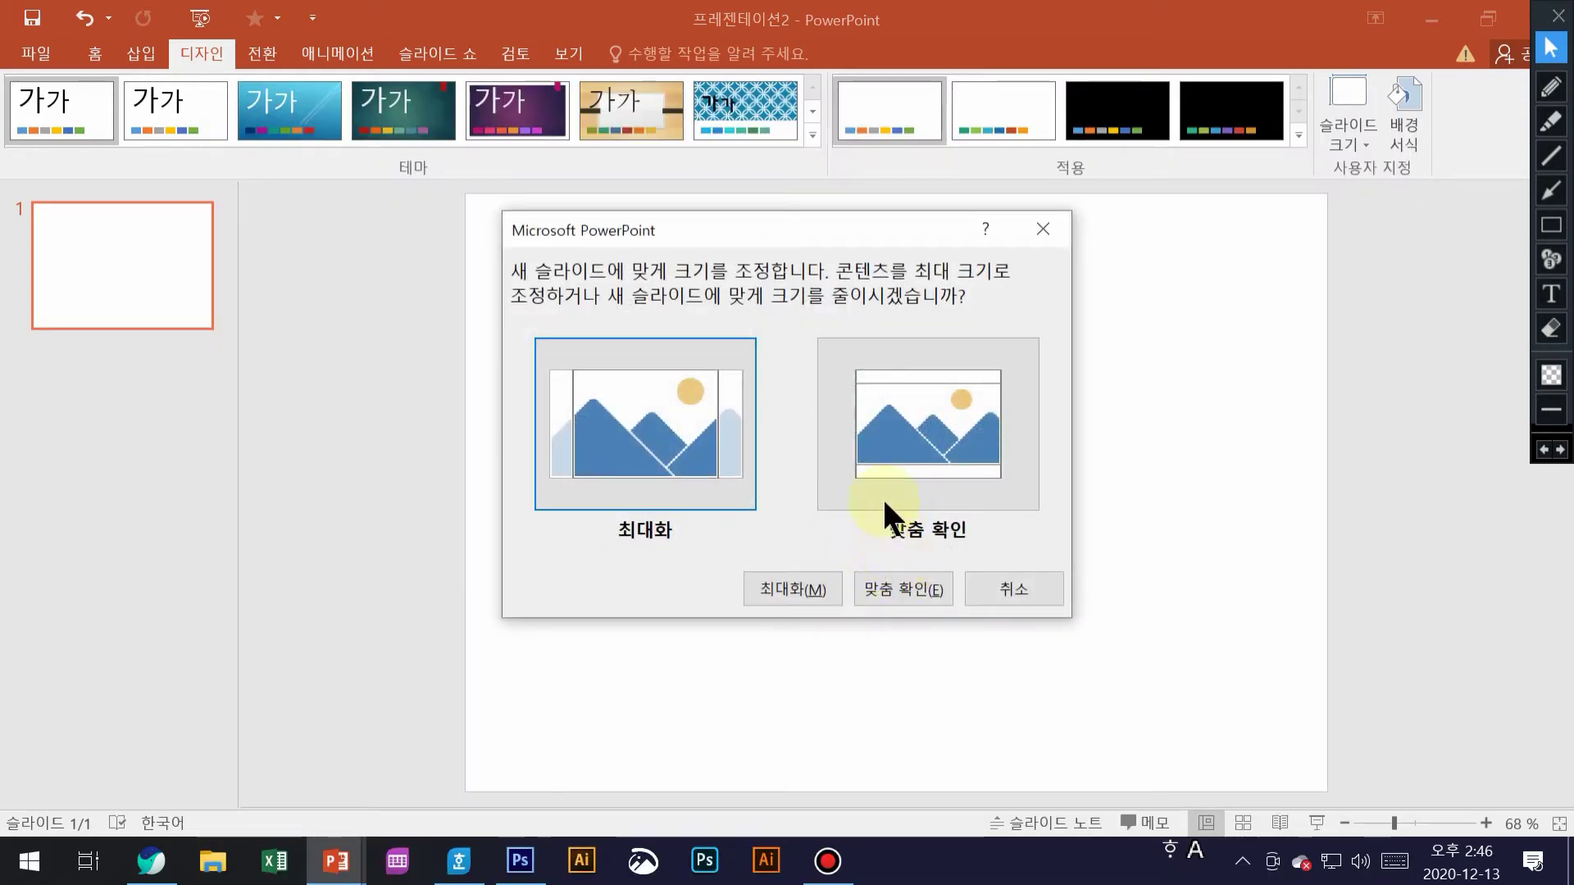
click(907, 441)
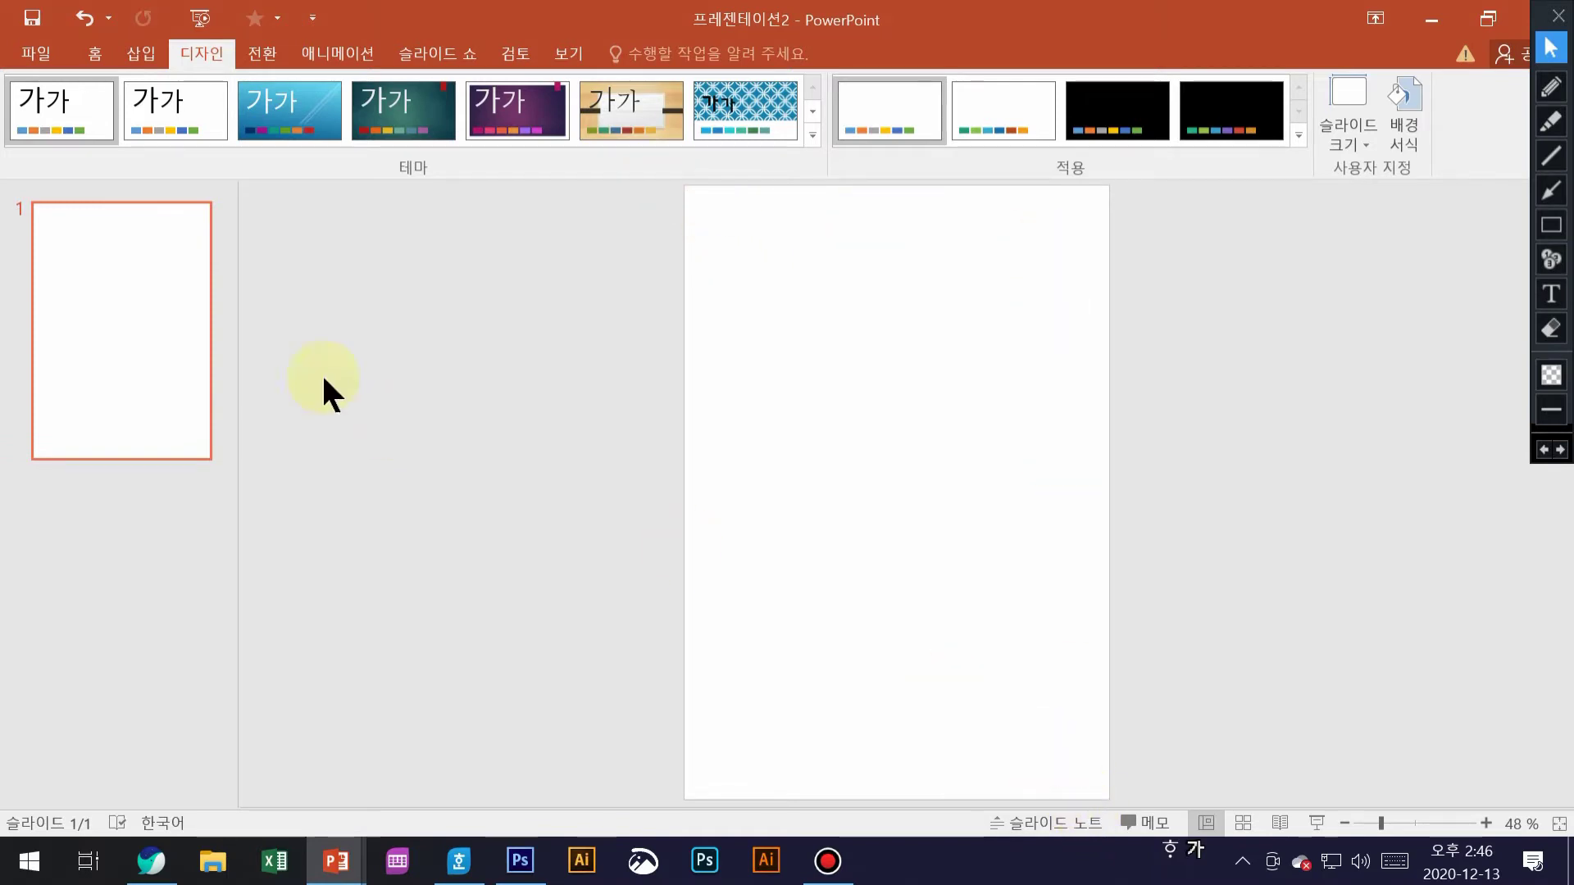
Draw a rectangle covering the whole portrait slide, about 27.52 cm high and 19.05 cm wide
click(133, 54)
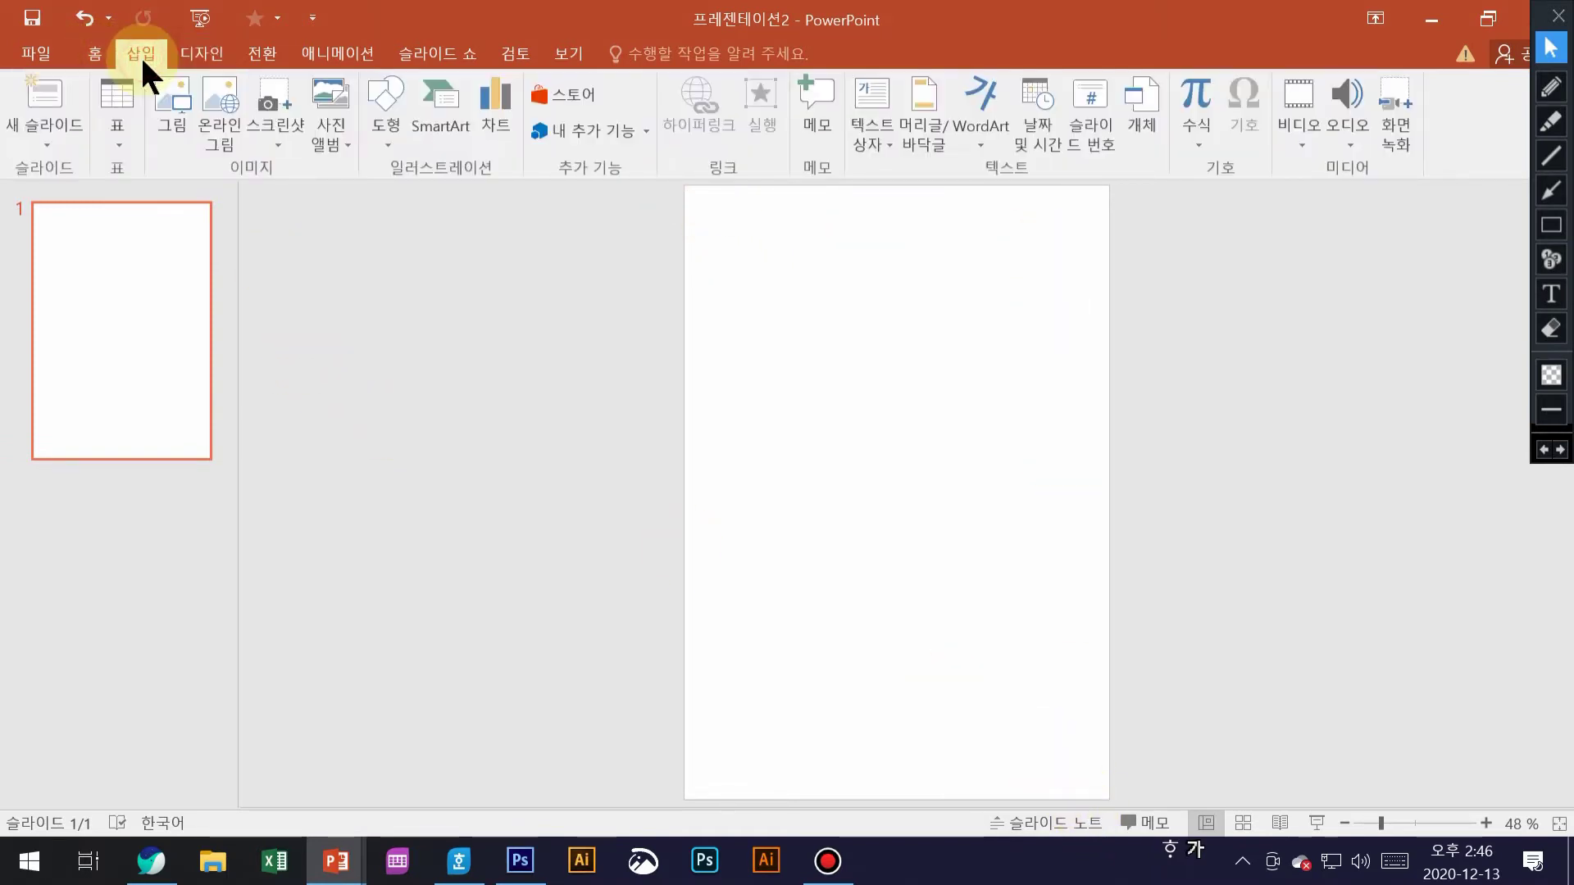
click(386, 140)
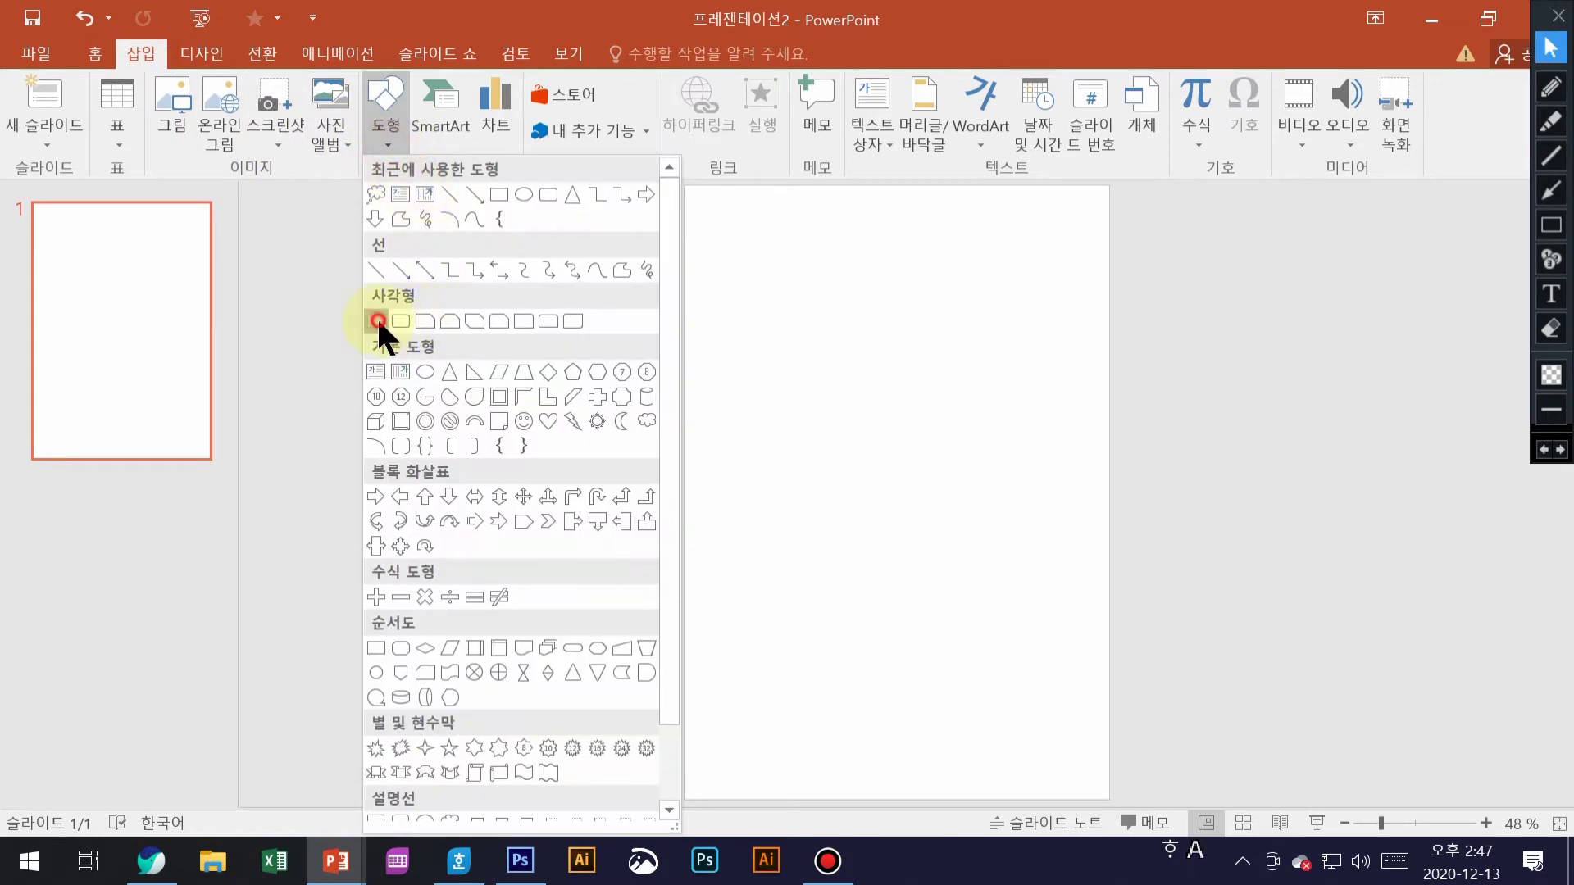
click(378, 320)
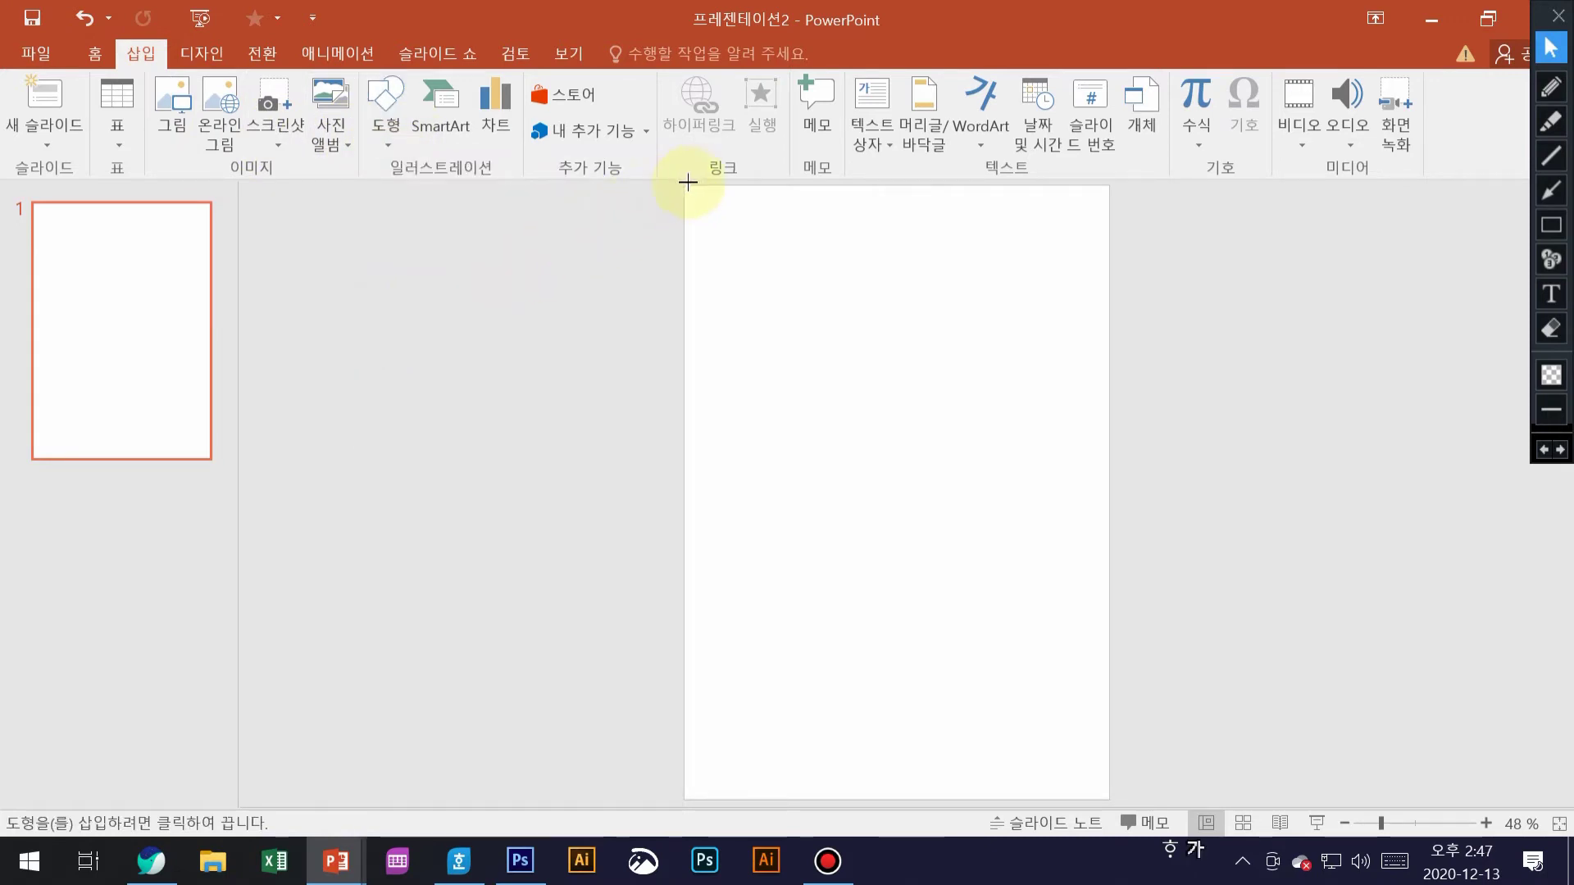
drag(683, 185, 1109, 797)
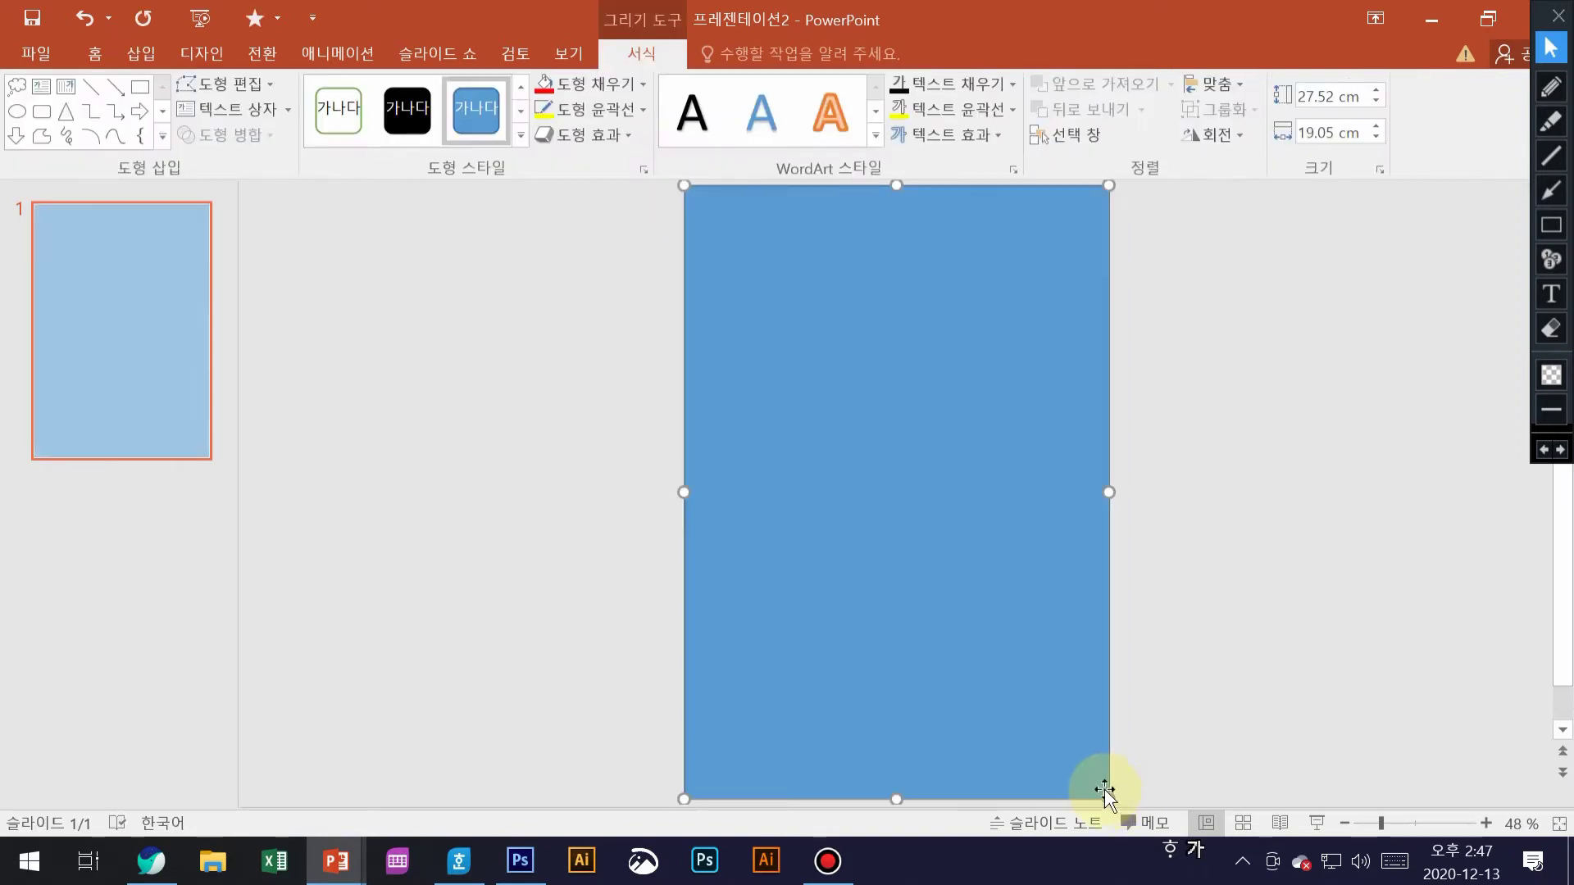
Fill the slide-sized rectangle with the 2016년 겨울 picture from the local 사진 folder, and deselect it
click(645, 80)
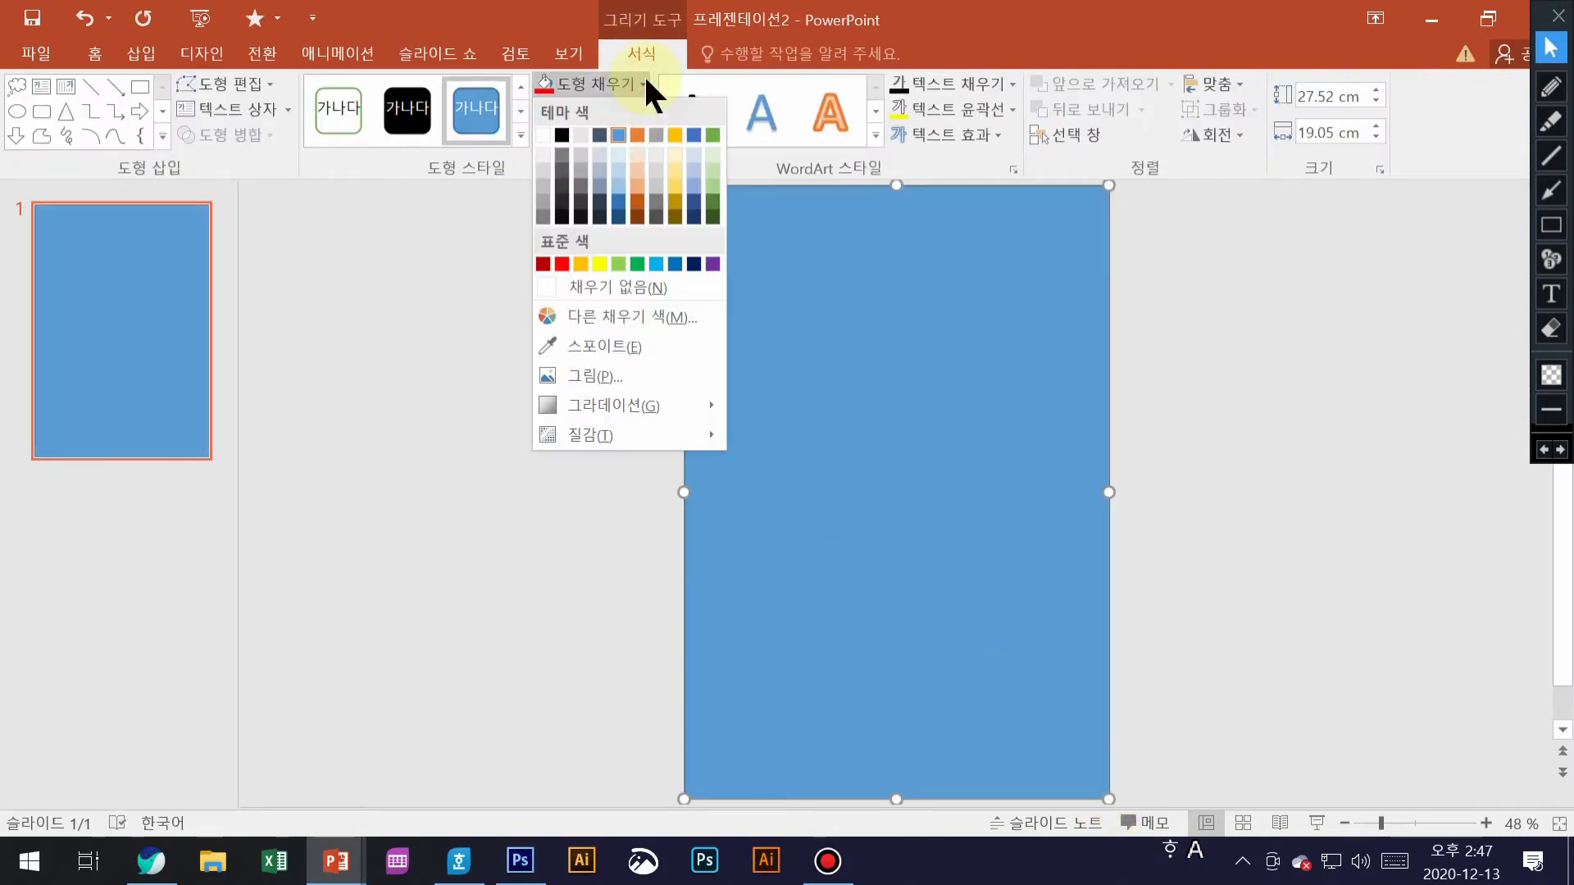
click(594, 374)
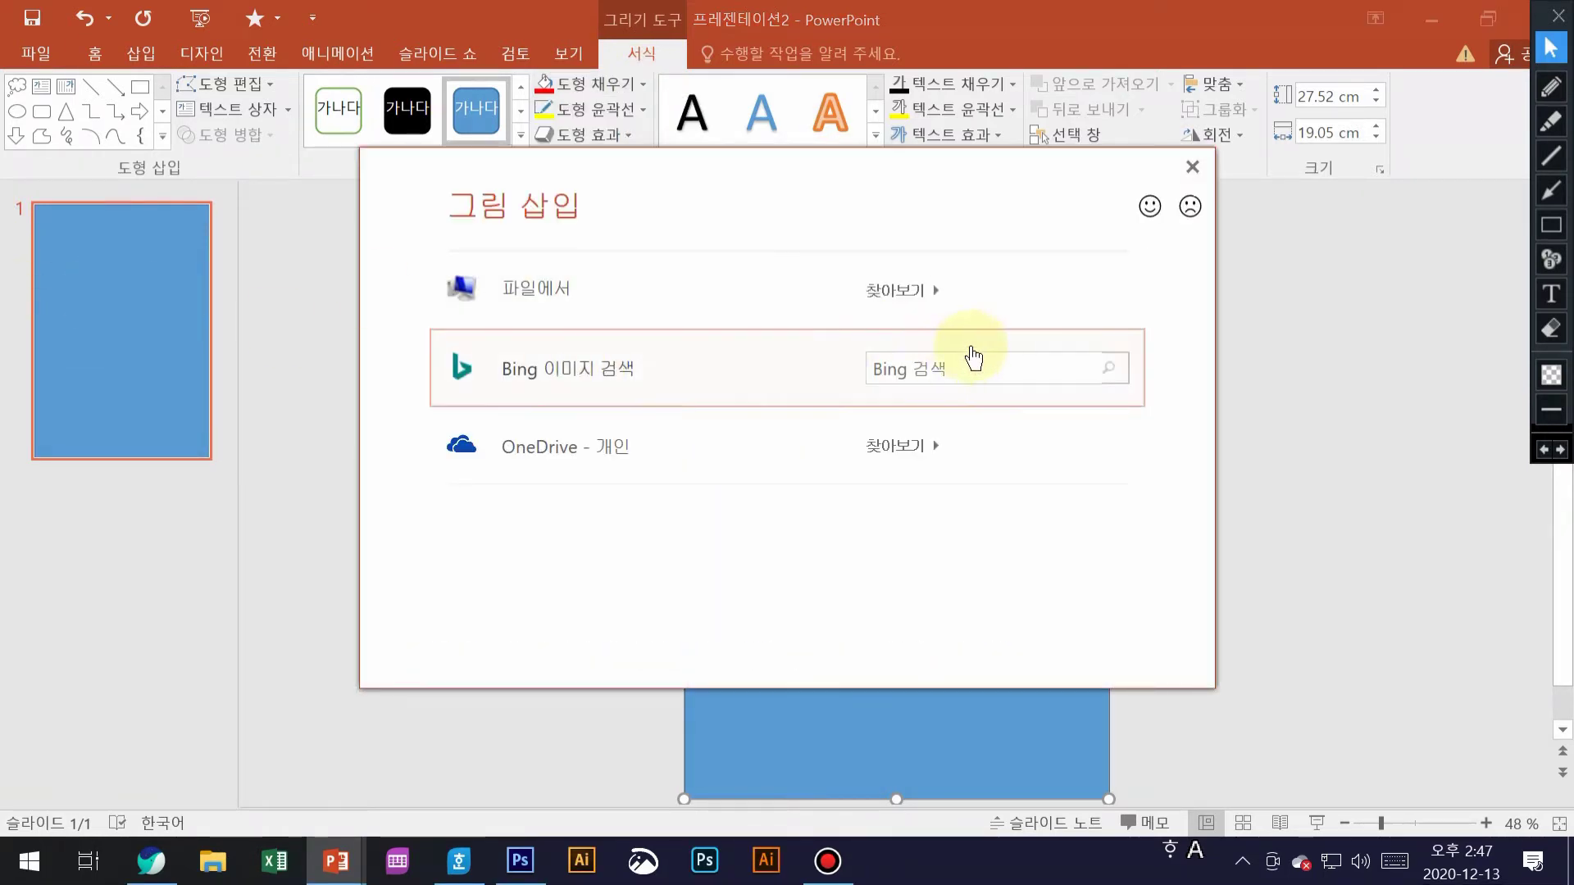
click(932, 293)
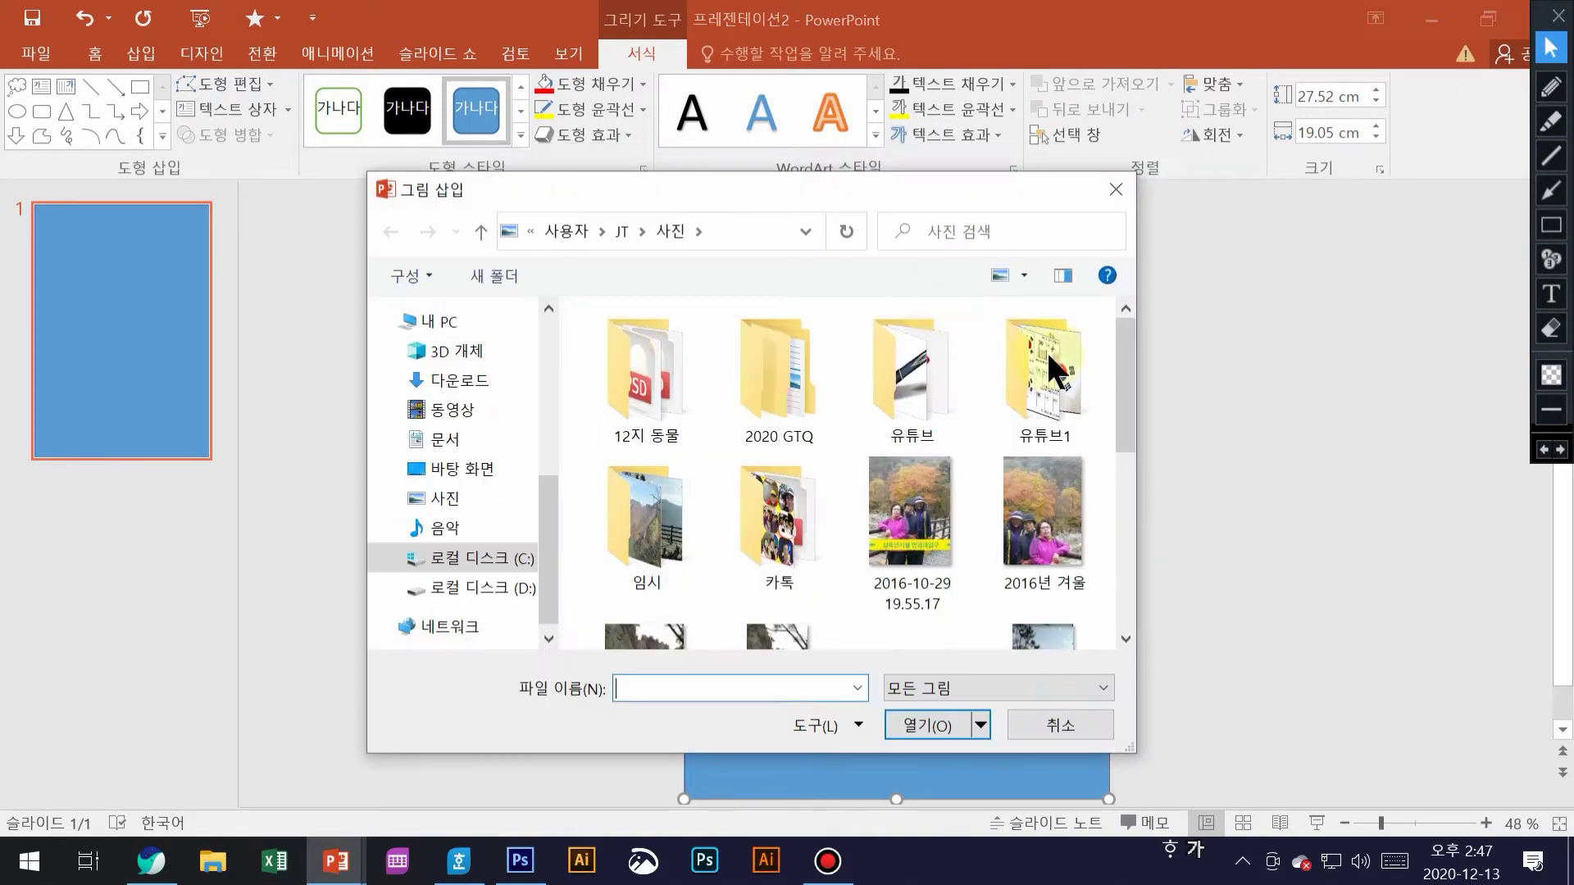
click(1065, 502)
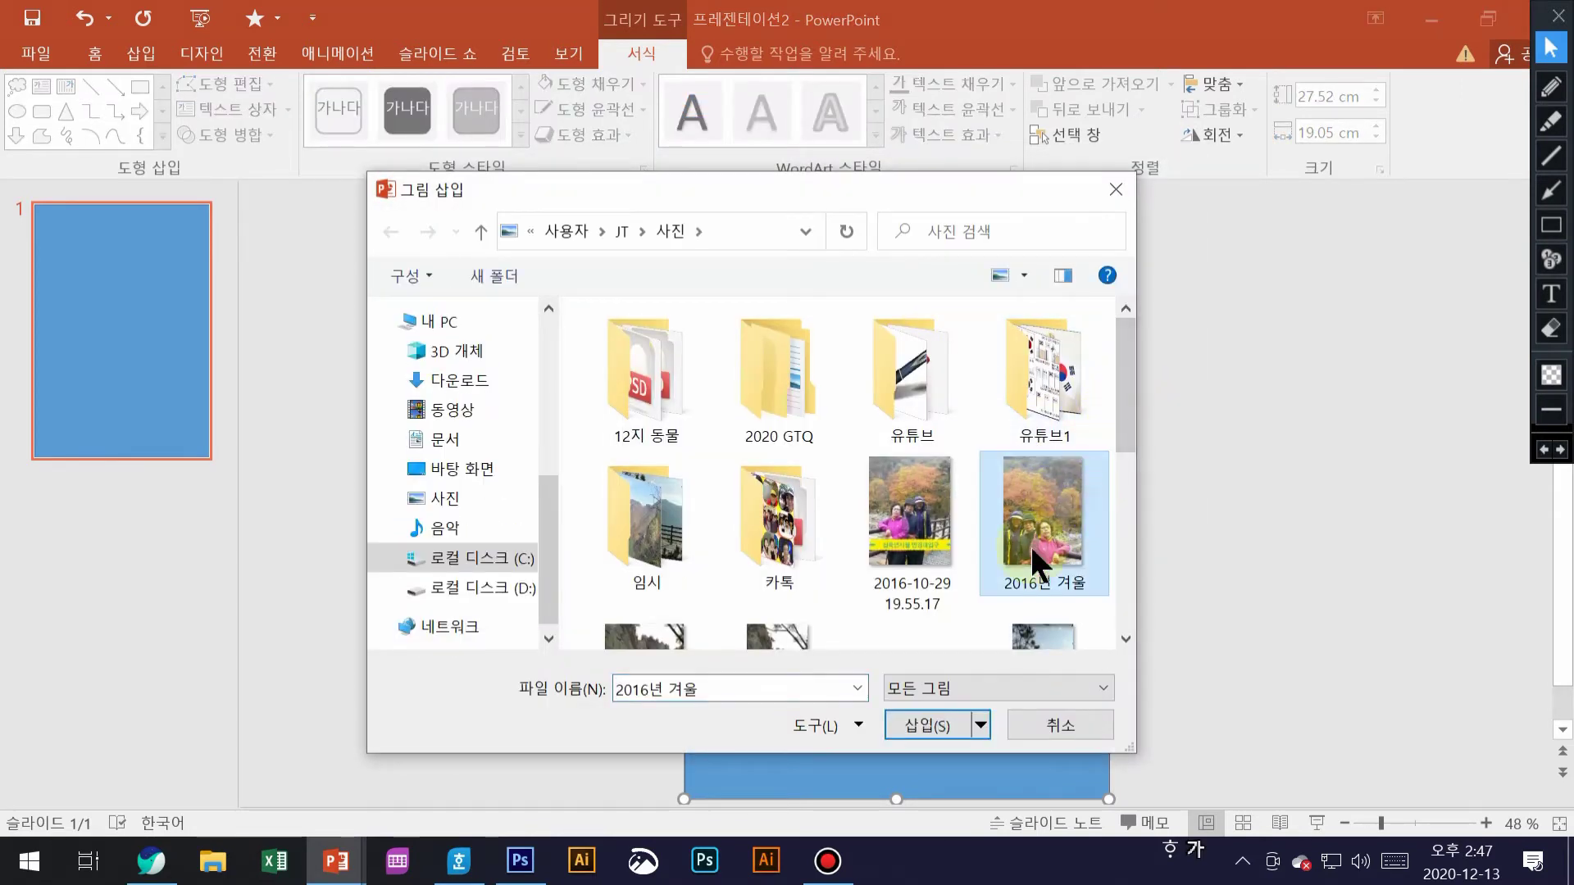
click(915, 726)
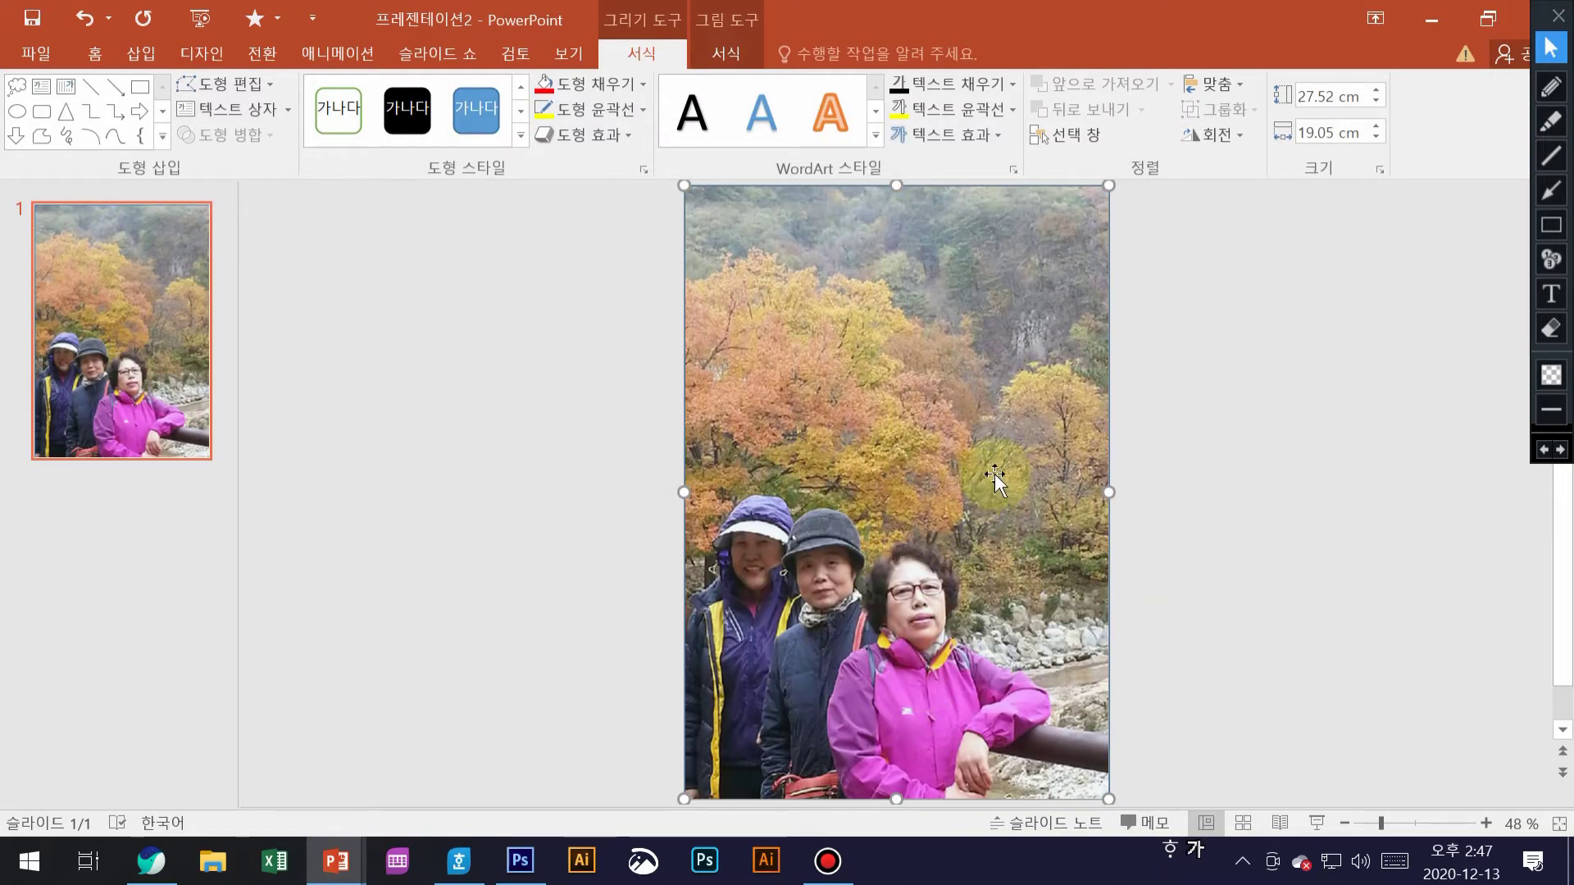
click(1202, 437)
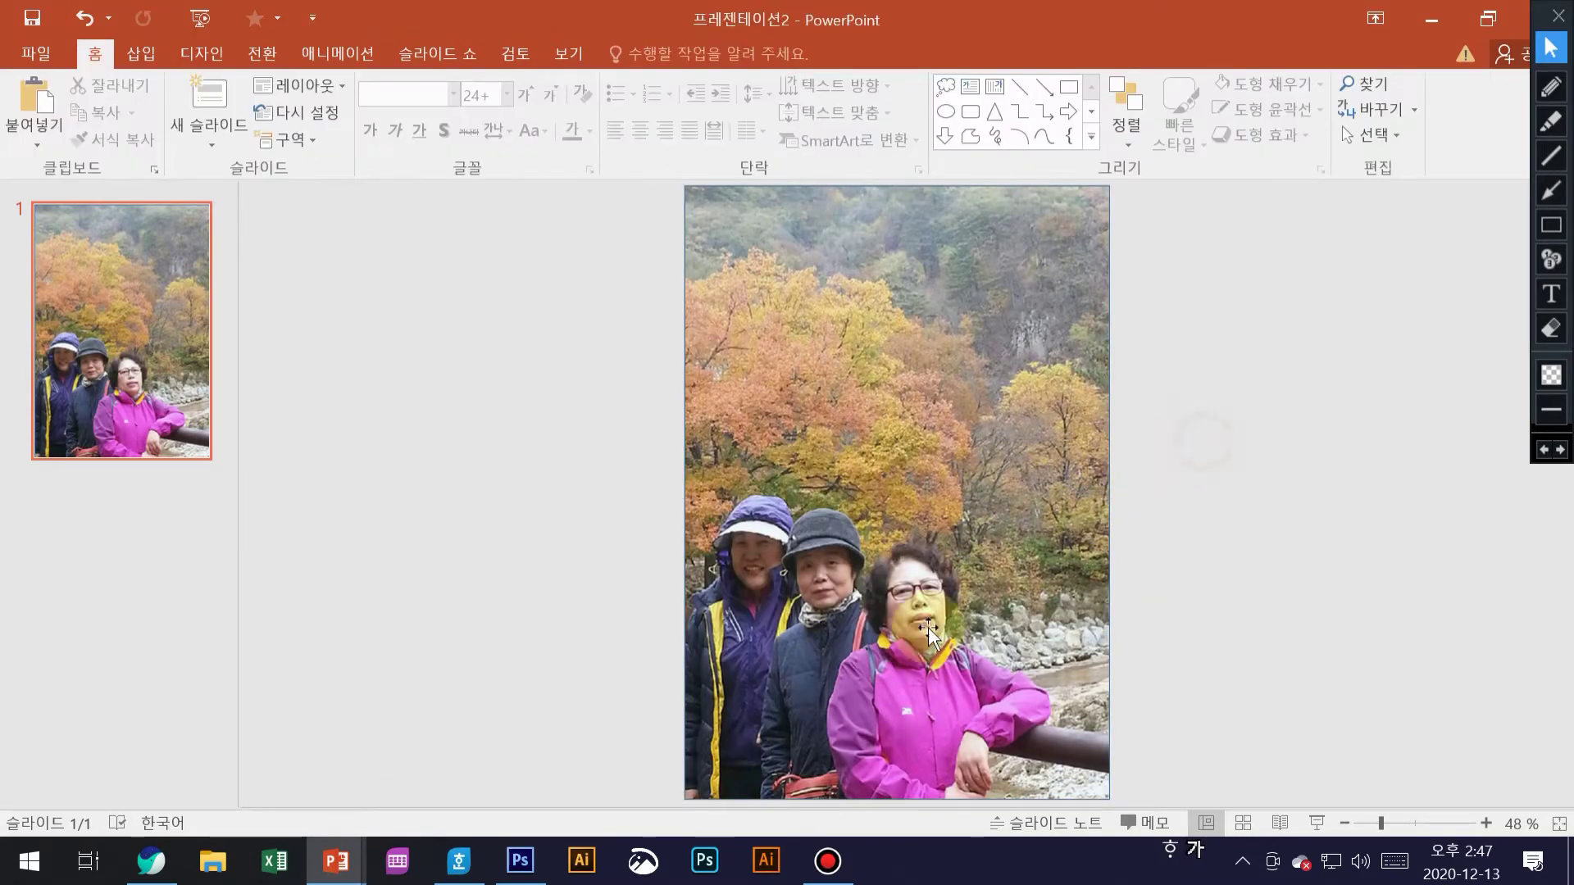
Look at the first slide of the 파포10강 presentation and return to 프레젠테이션2
mouse_move(316, 869)
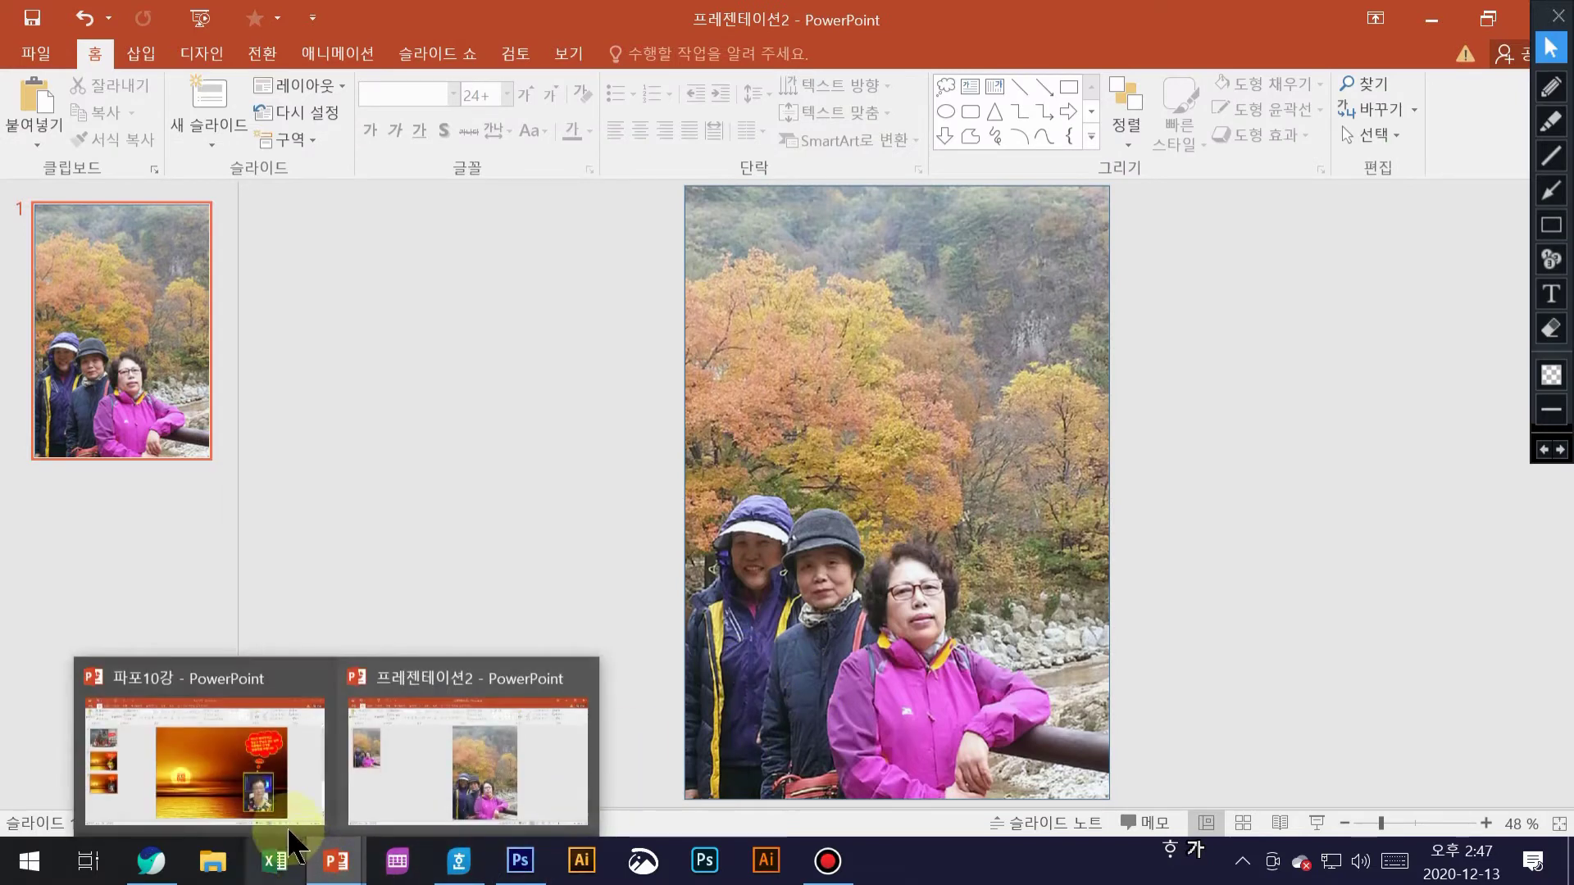
click(172, 760)
click(108, 300)
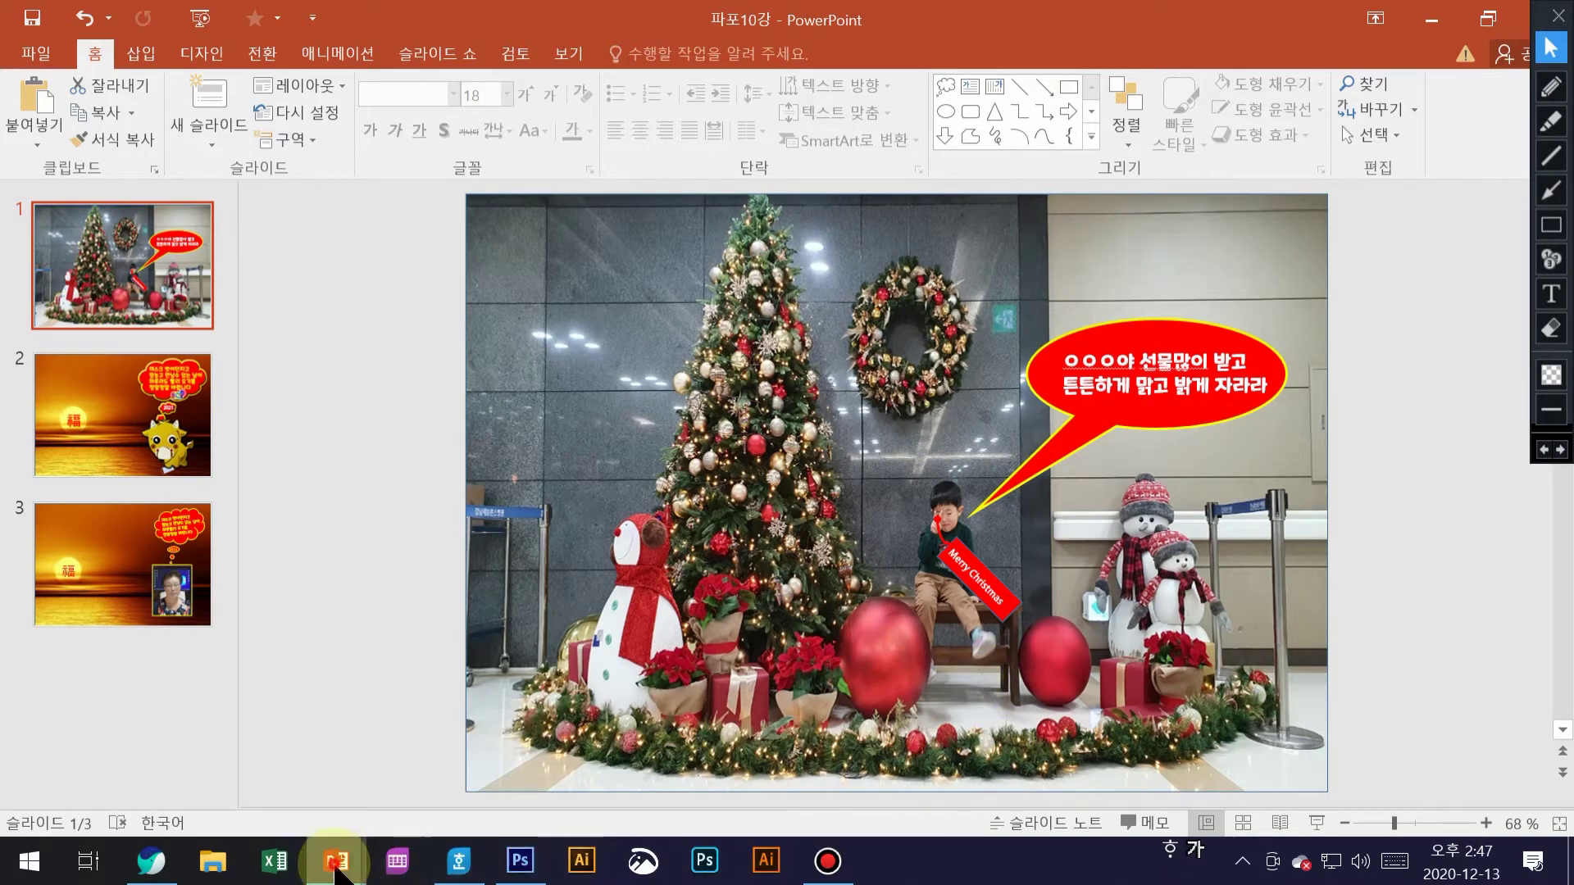
mouse_move(334, 857)
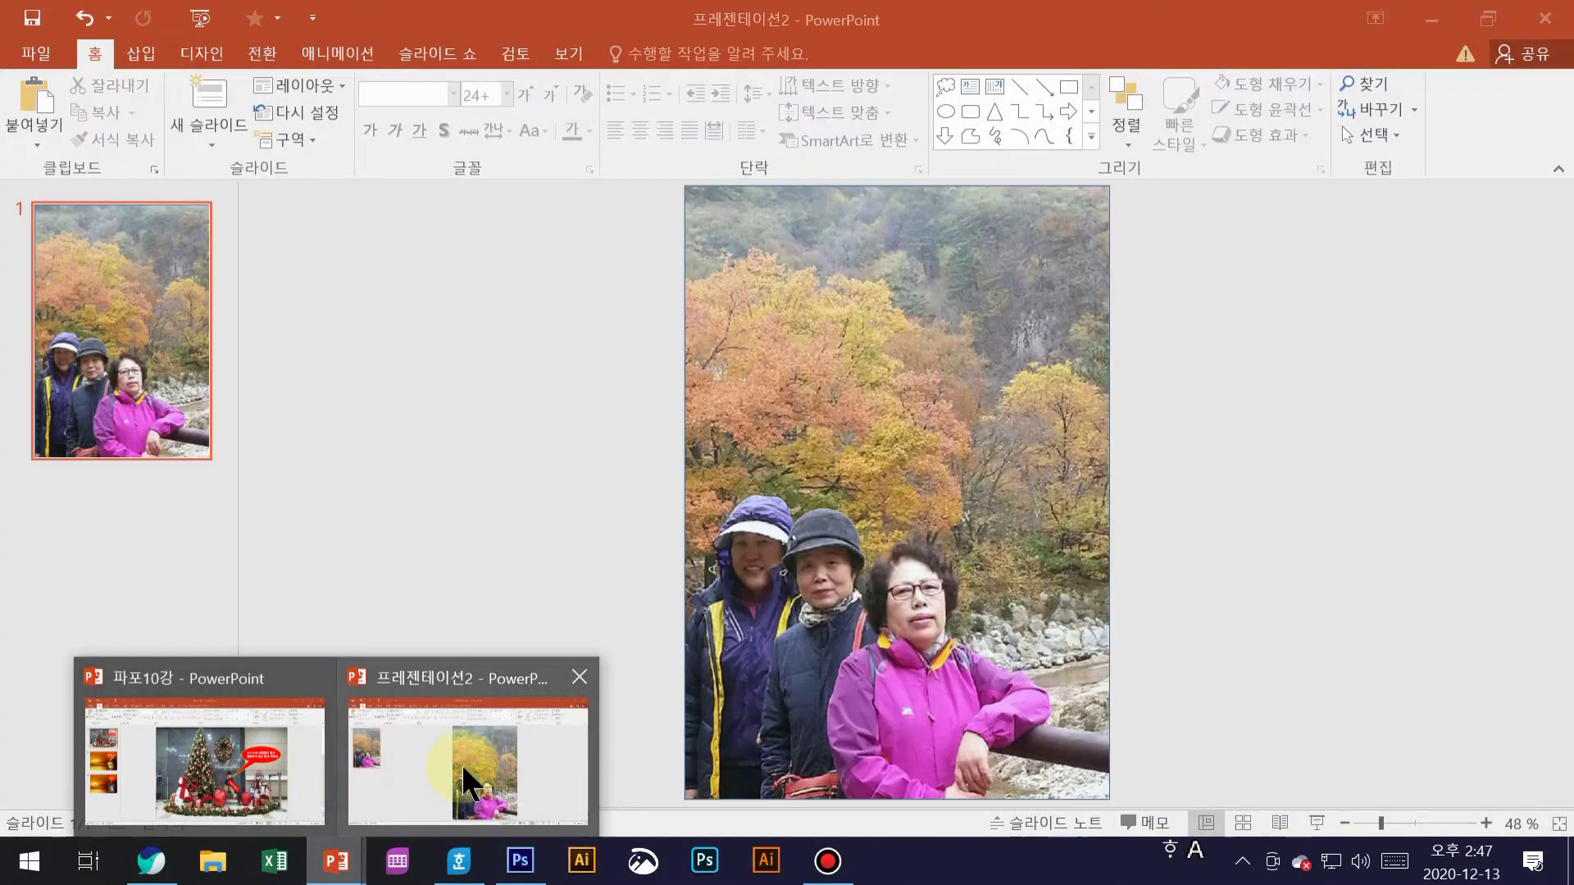
click(461, 764)
Draw a cloud thought callout about 5.12 cm high and 7.9 cm wide over the upper-right part of the autumn photo
click(141, 49)
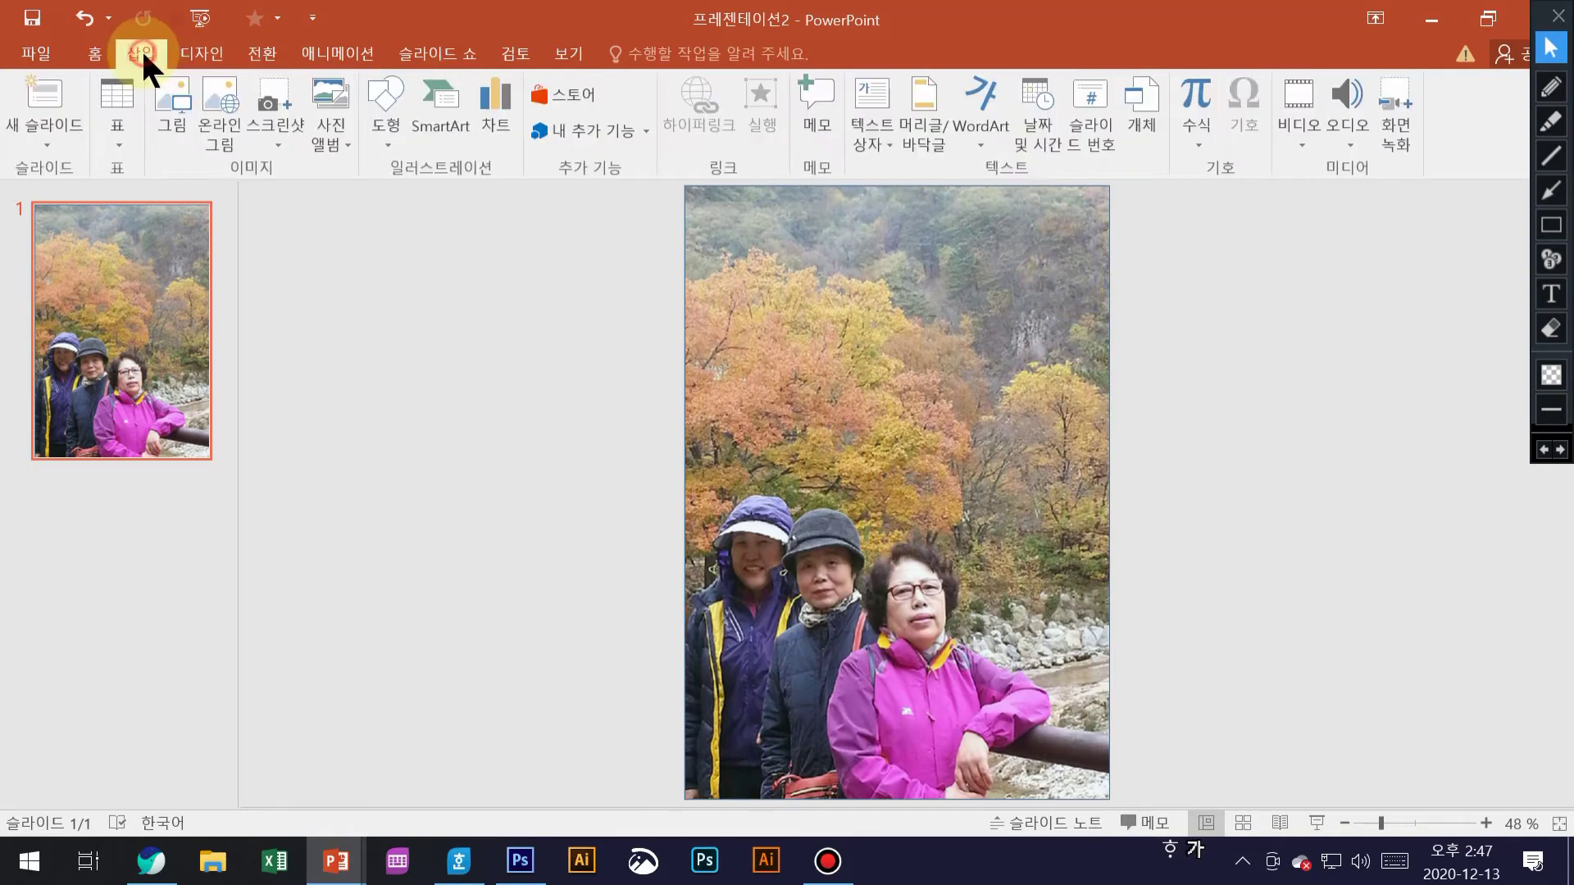
click(383, 139)
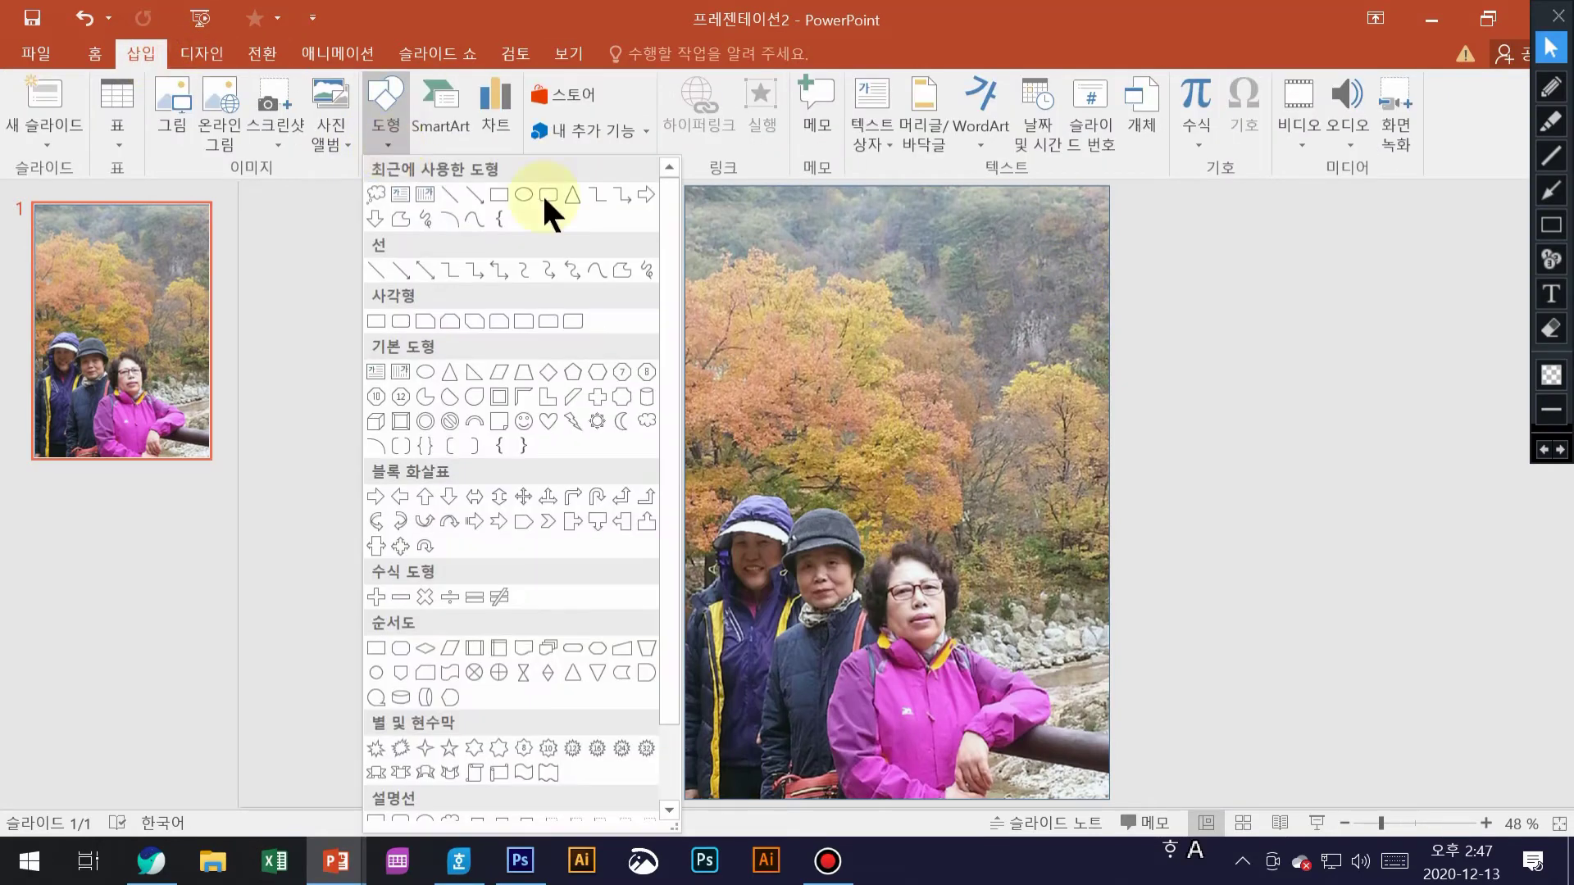
drag(673, 192, 682, 389)
click(448, 733)
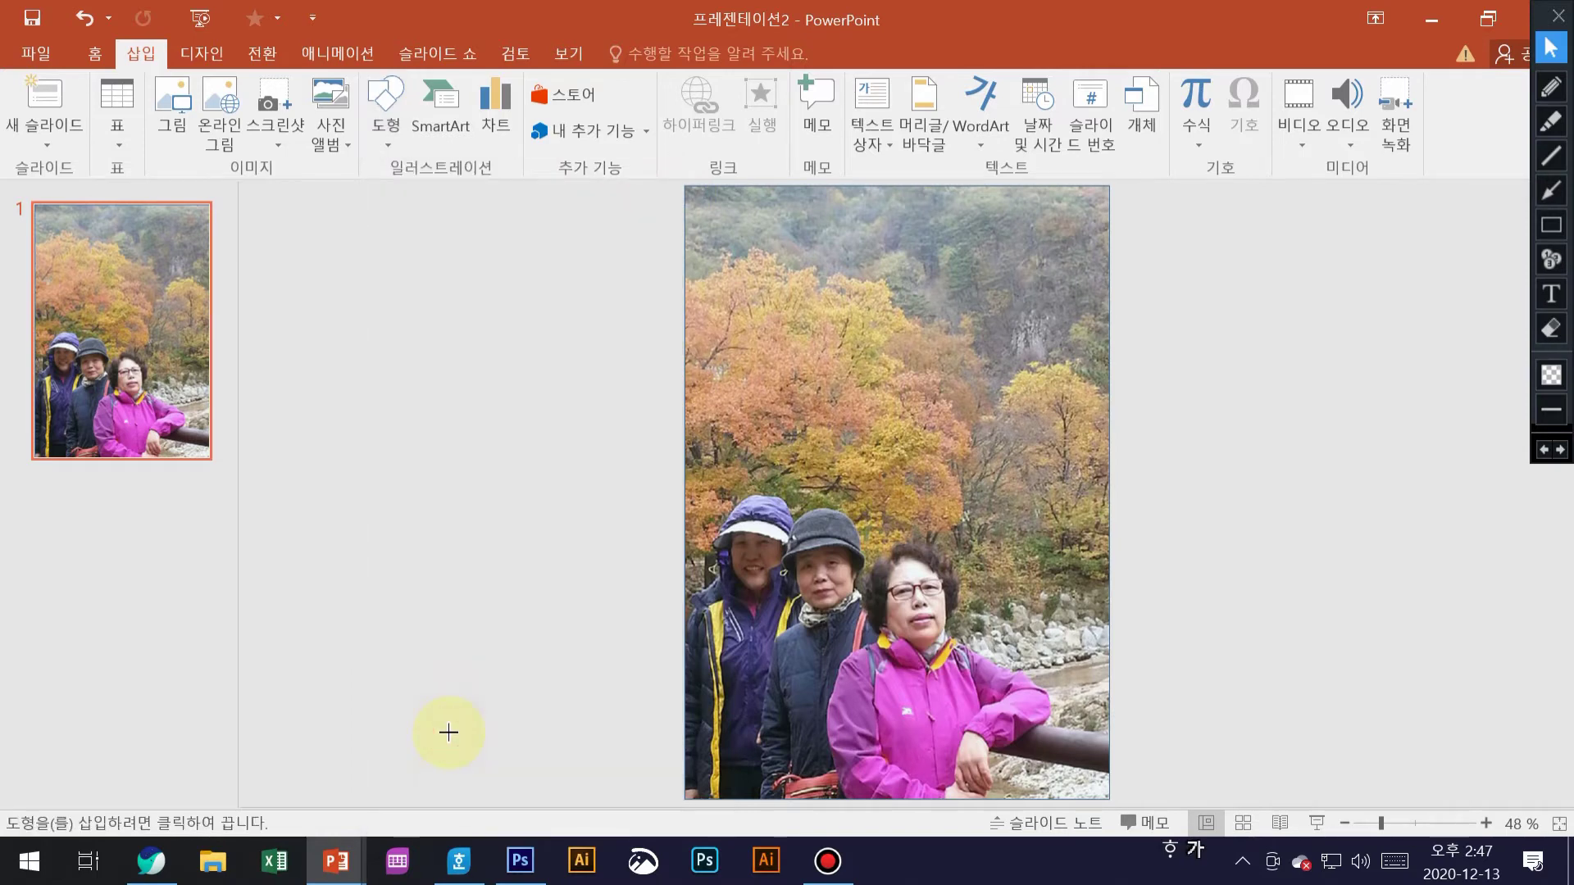
mouse_move(933, 217)
mouse_down()
mouse_move(1047, 362)
mouse_move(1085, 359)
mouse_move(1108, 332)
mouse_up()
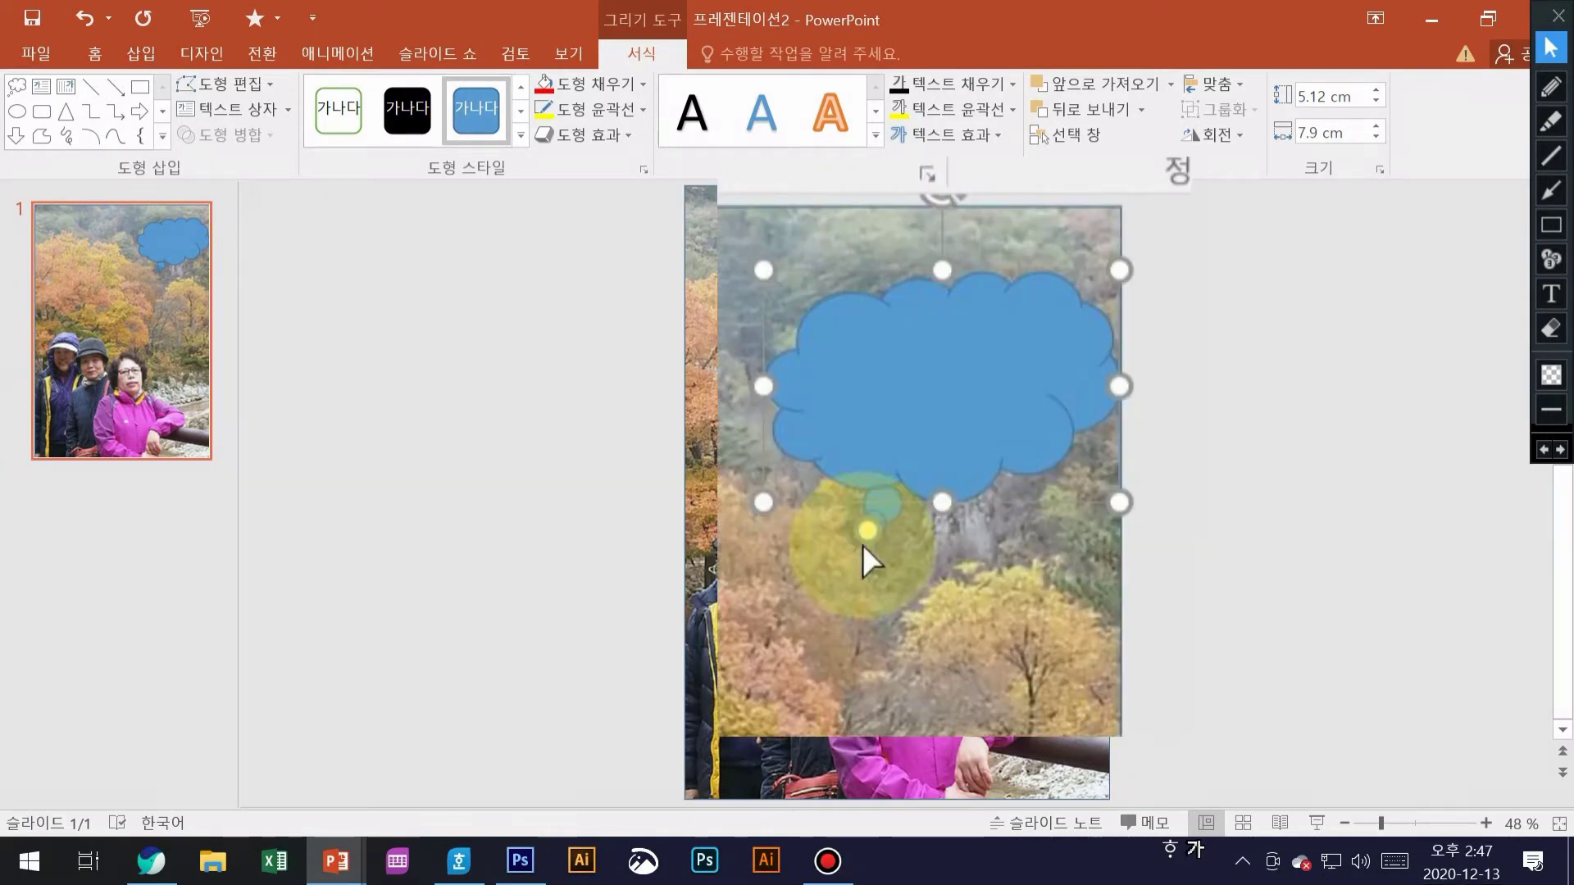
Widen the cloud callout to about 9.11 cm and aim its bubble tail just above the middle person's hat
drag(981, 351, 898, 474)
drag(931, 275, 905, 280)
drag(868, 471, 855, 498)
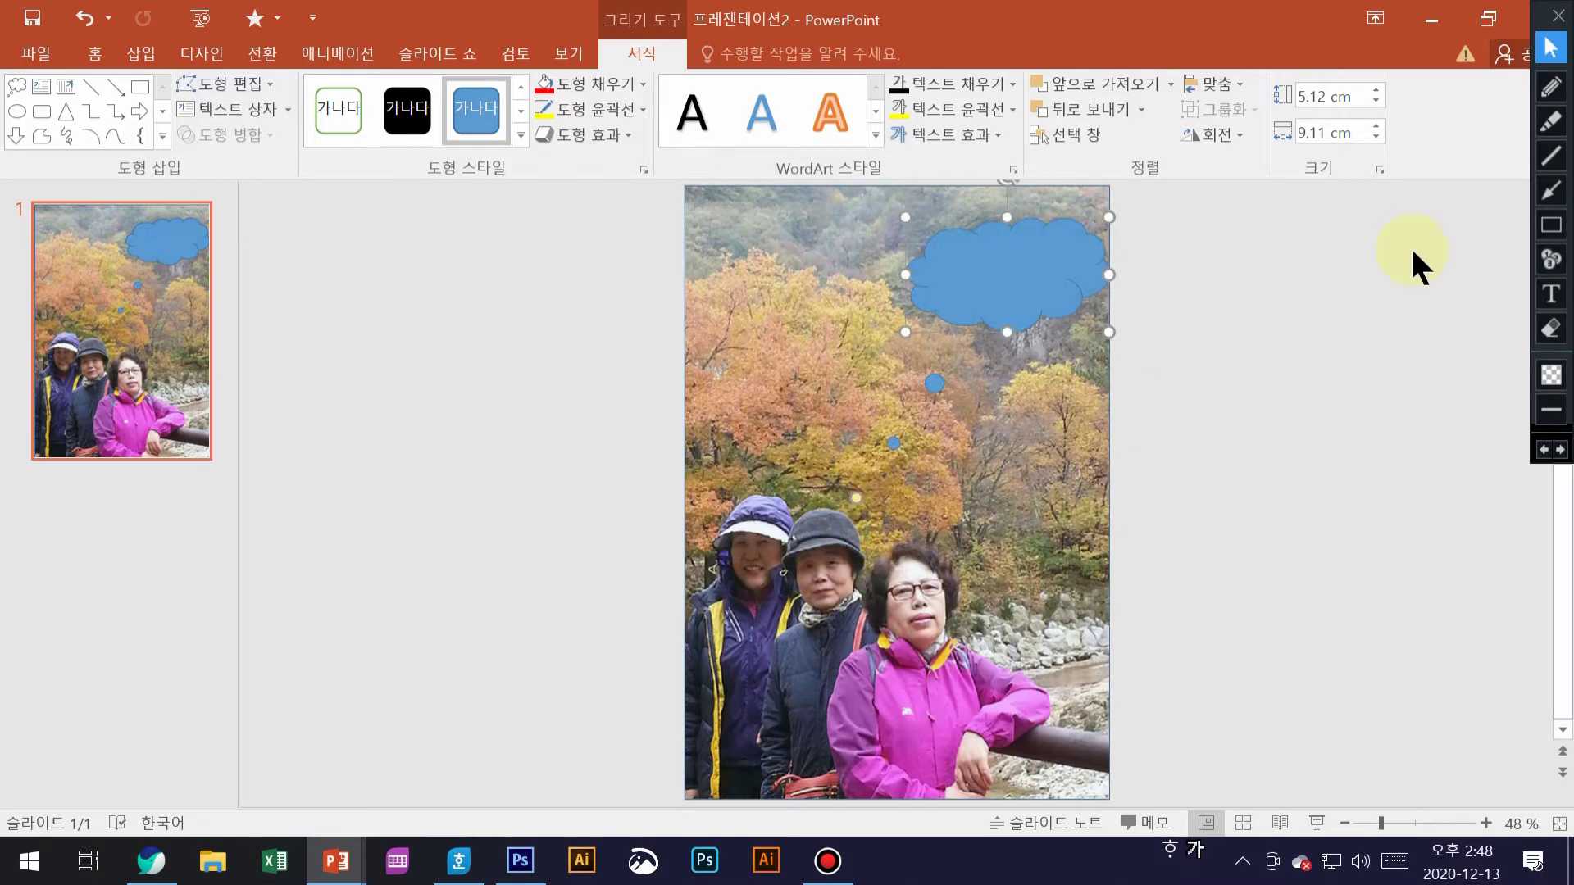
Fill the cloud callout with red and give it a yellow outline 3 pt thick
click(636, 83)
click(562, 263)
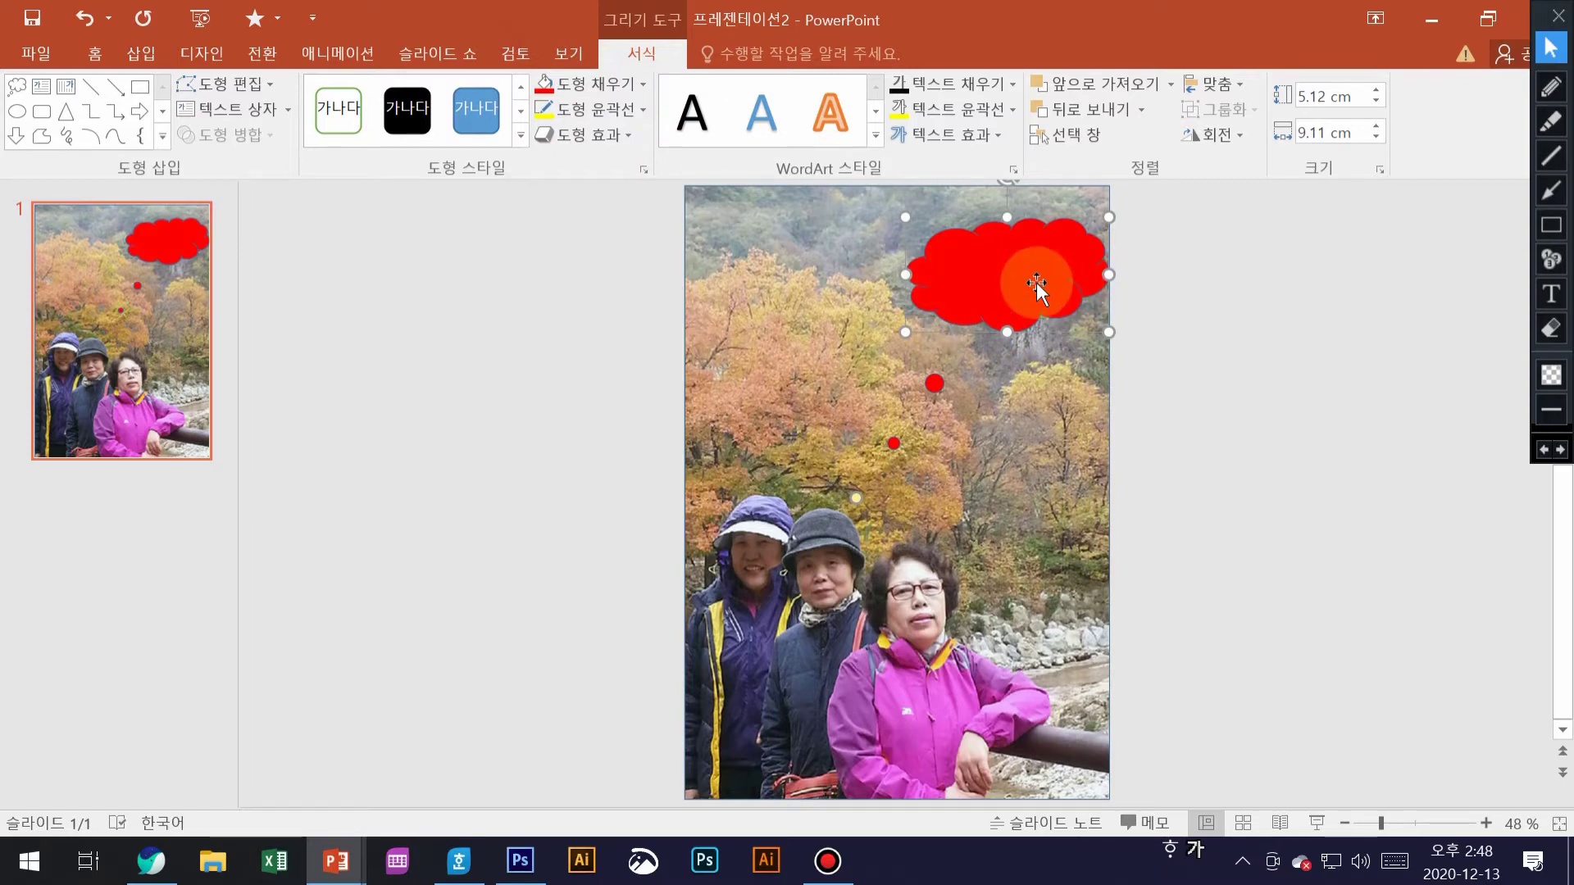
click(638, 105)
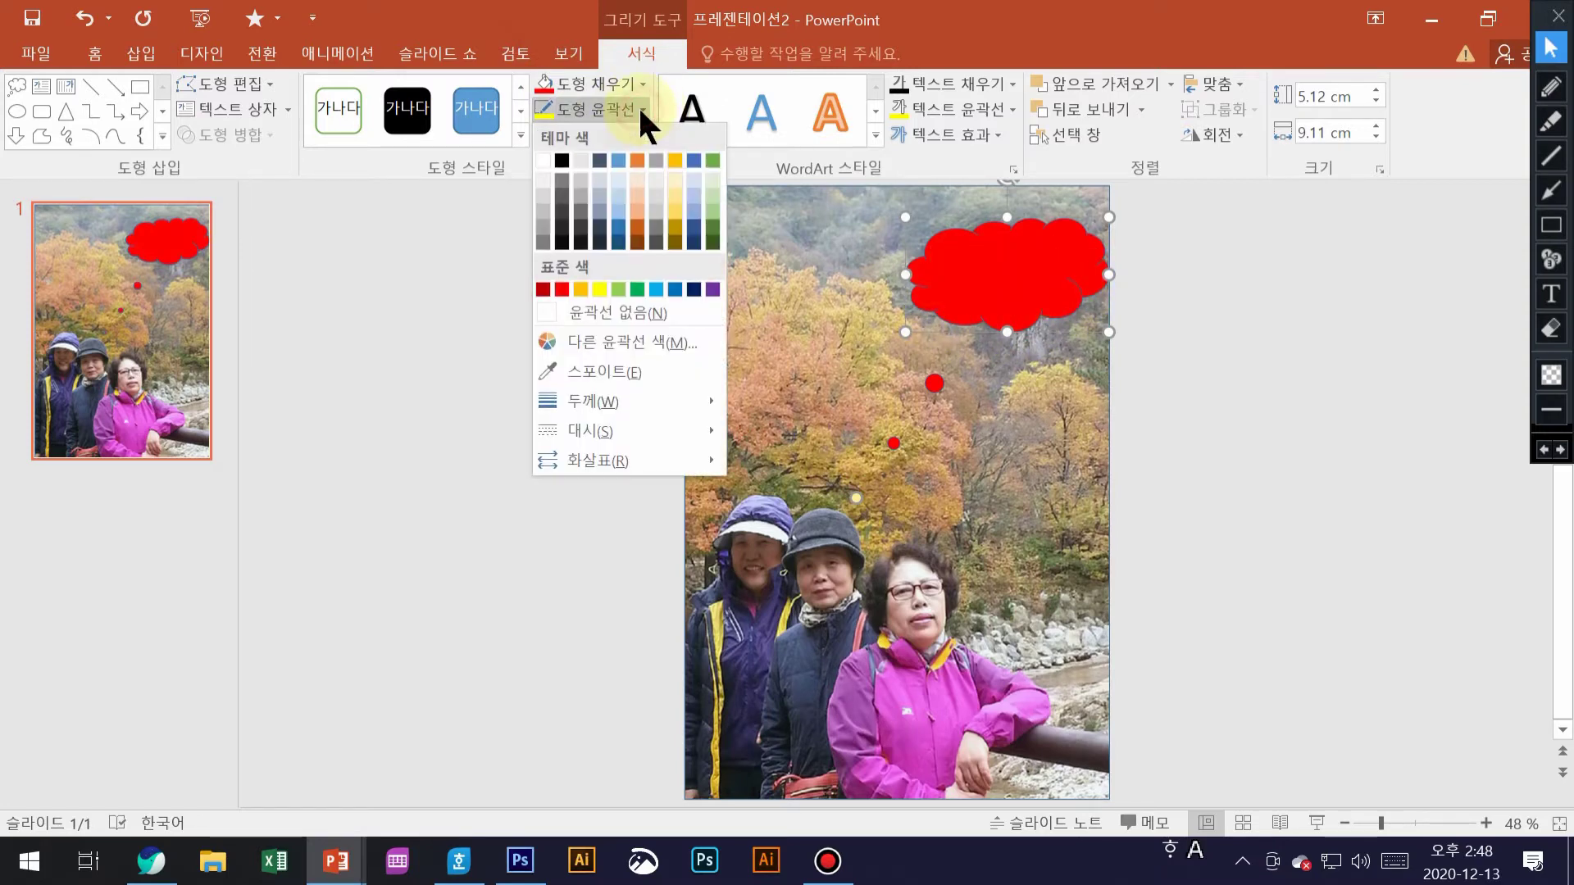
click(595, 289)
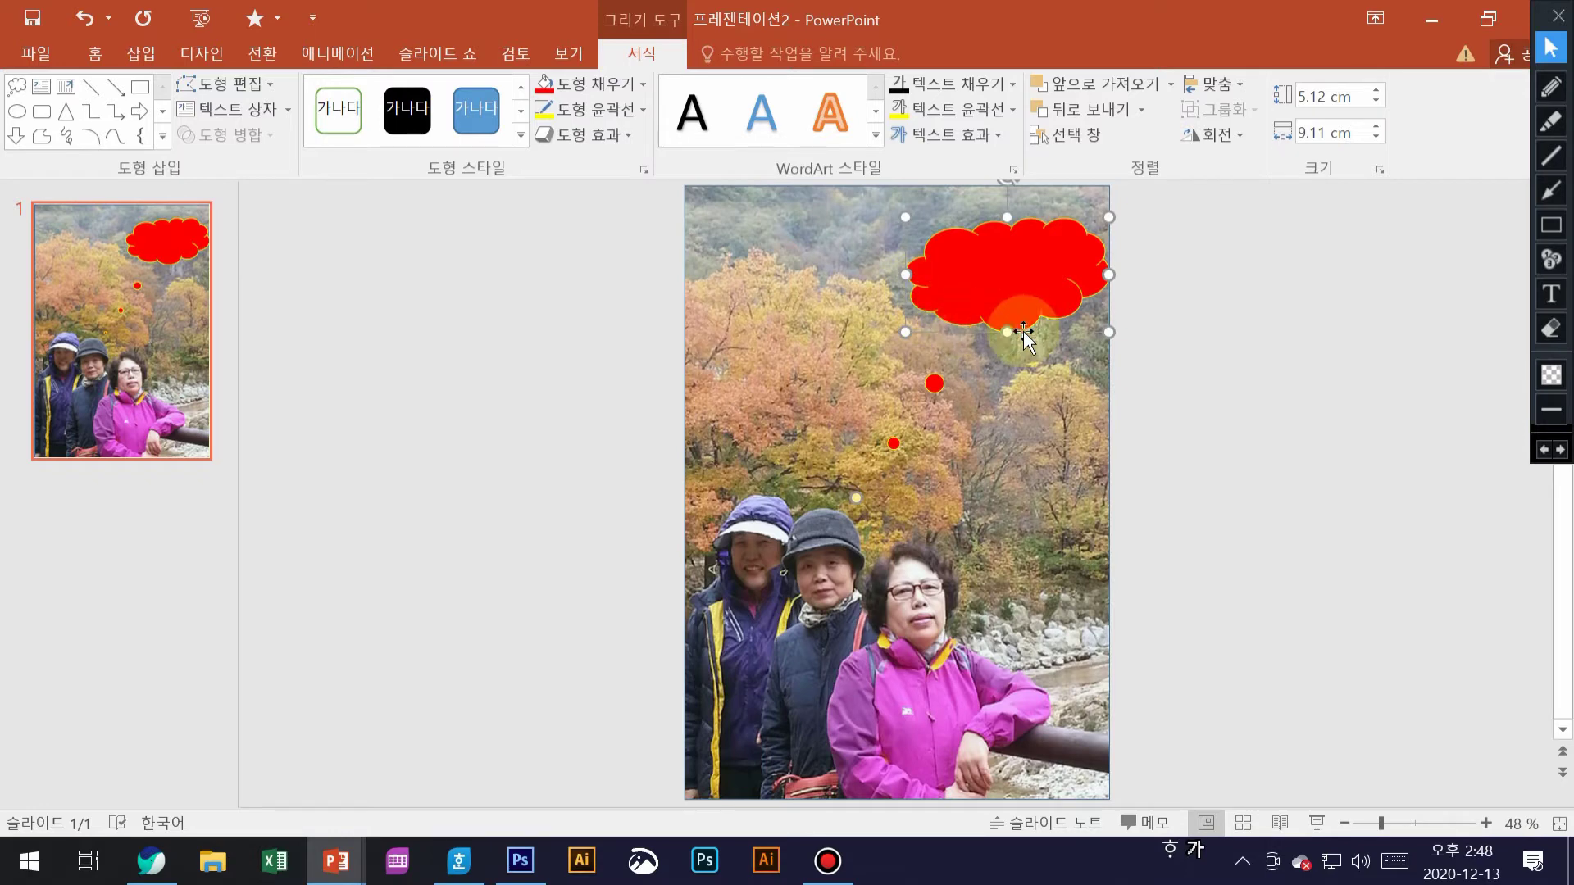
click(638, 109)
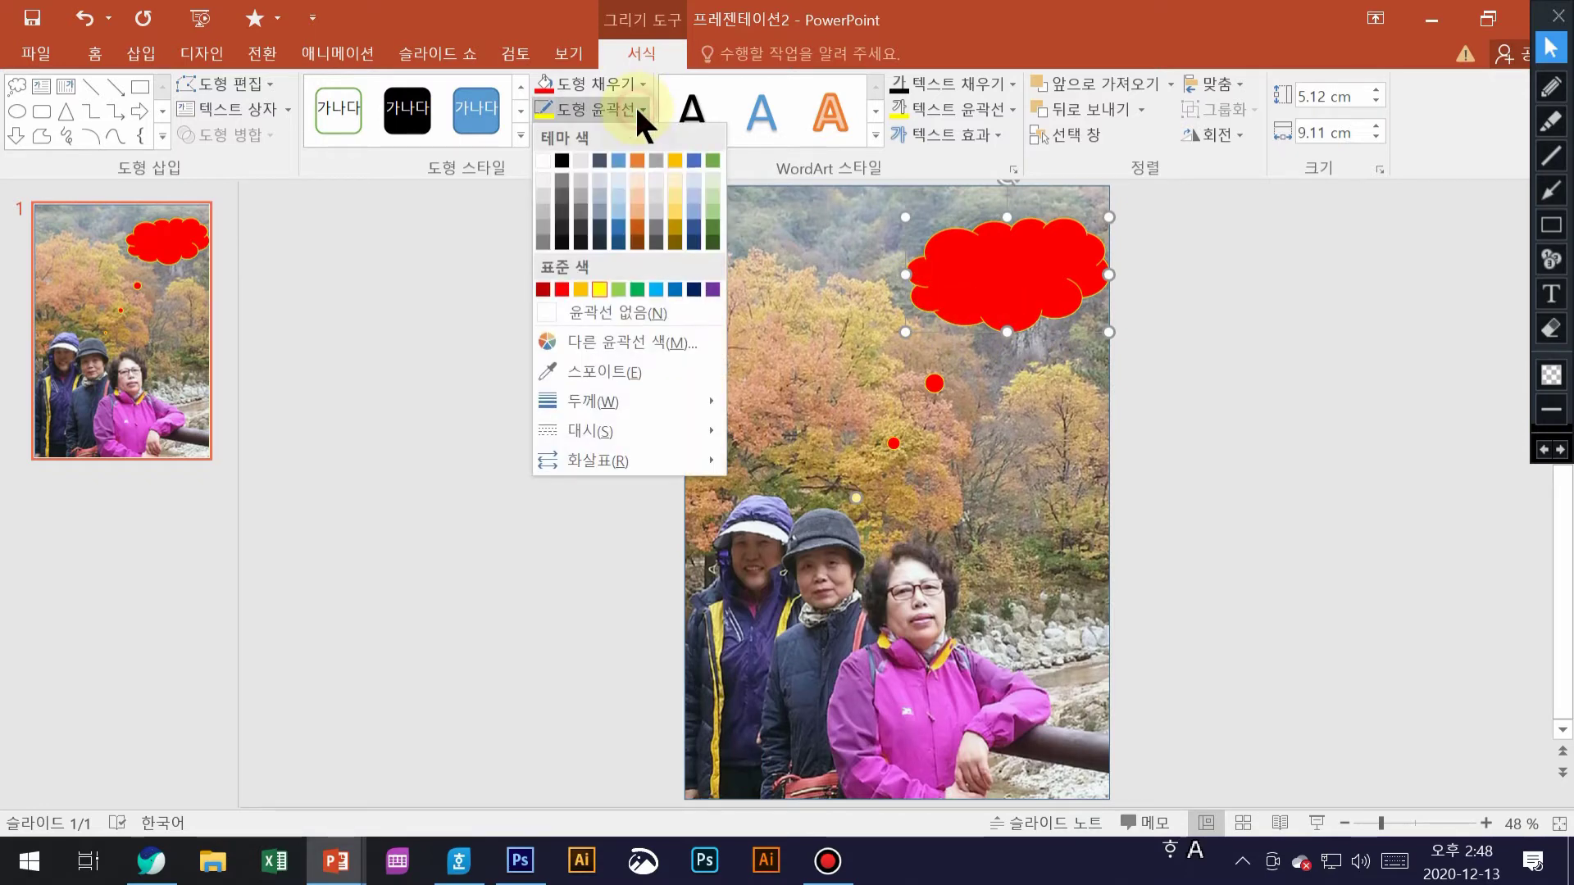
mouse_move(669, 397)
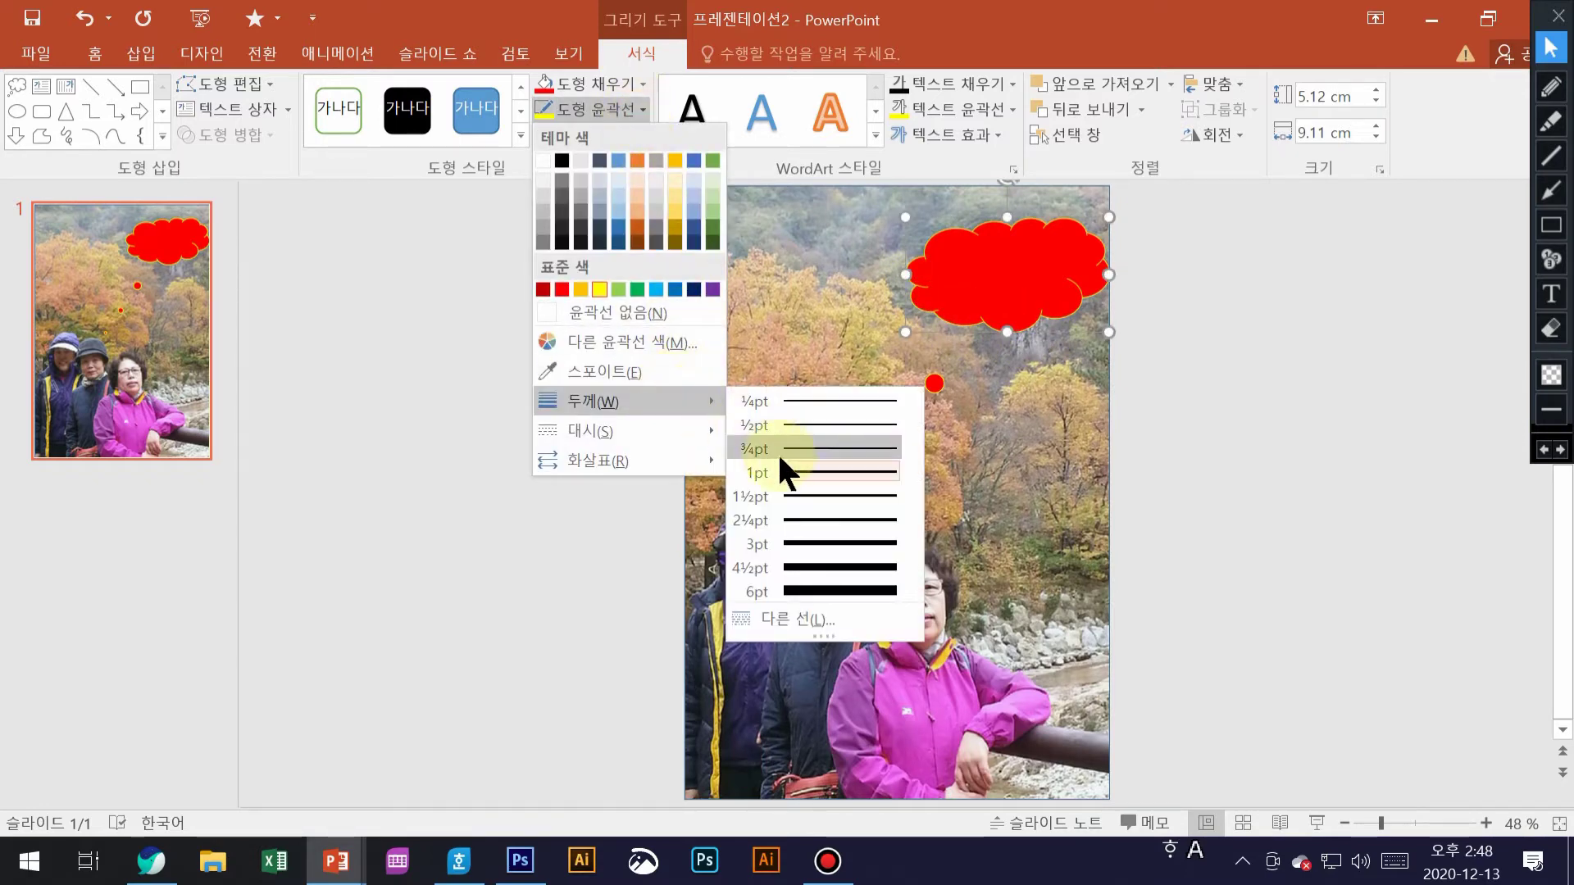
click(809, 542)
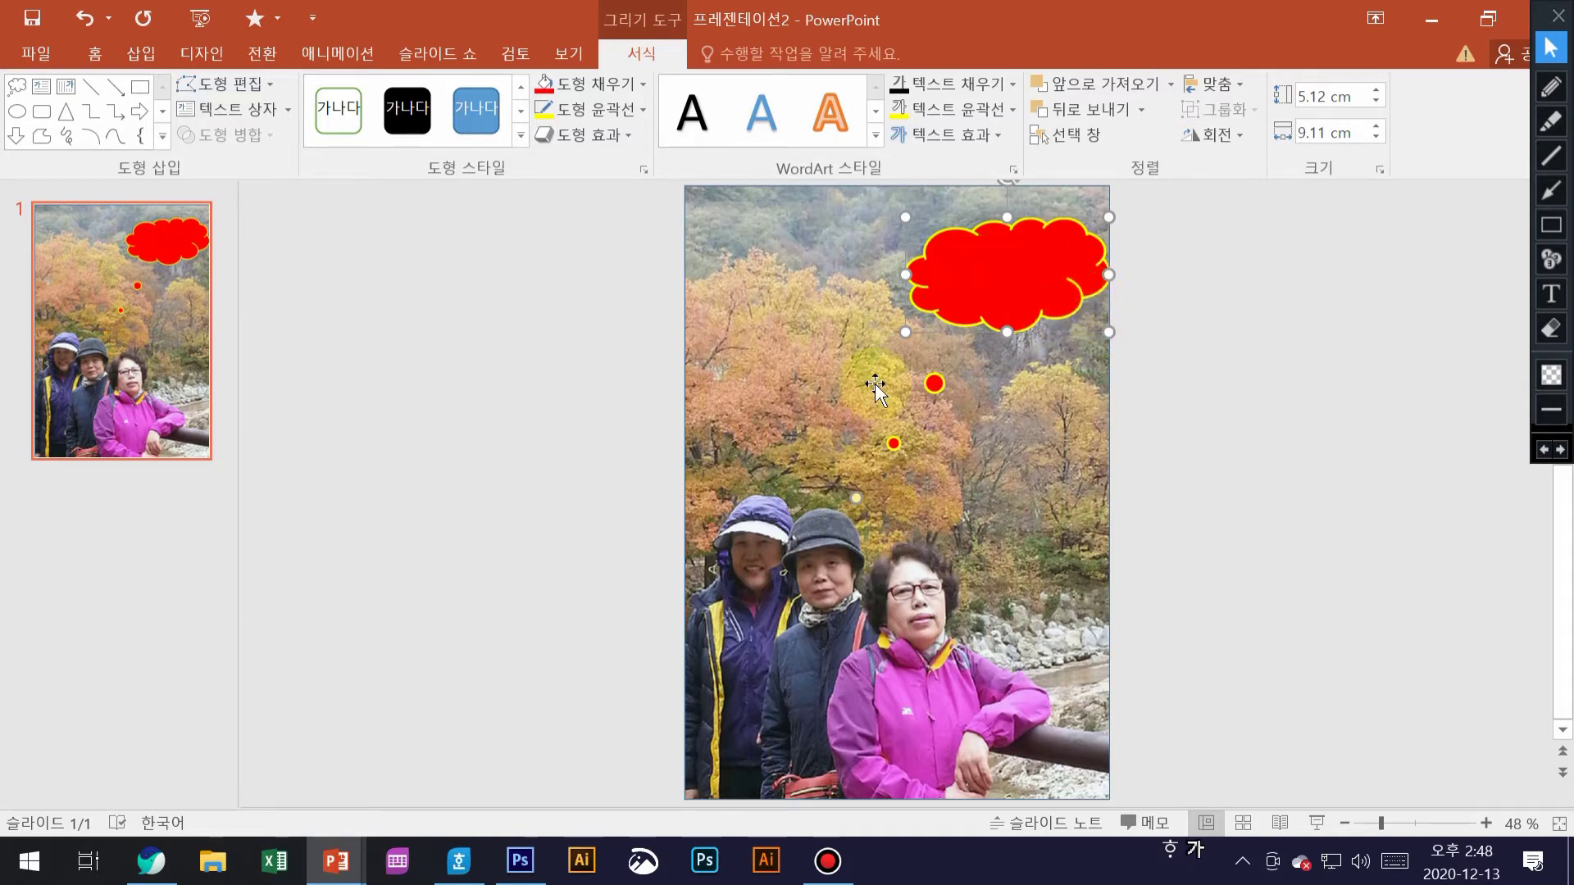
click(138, 54)
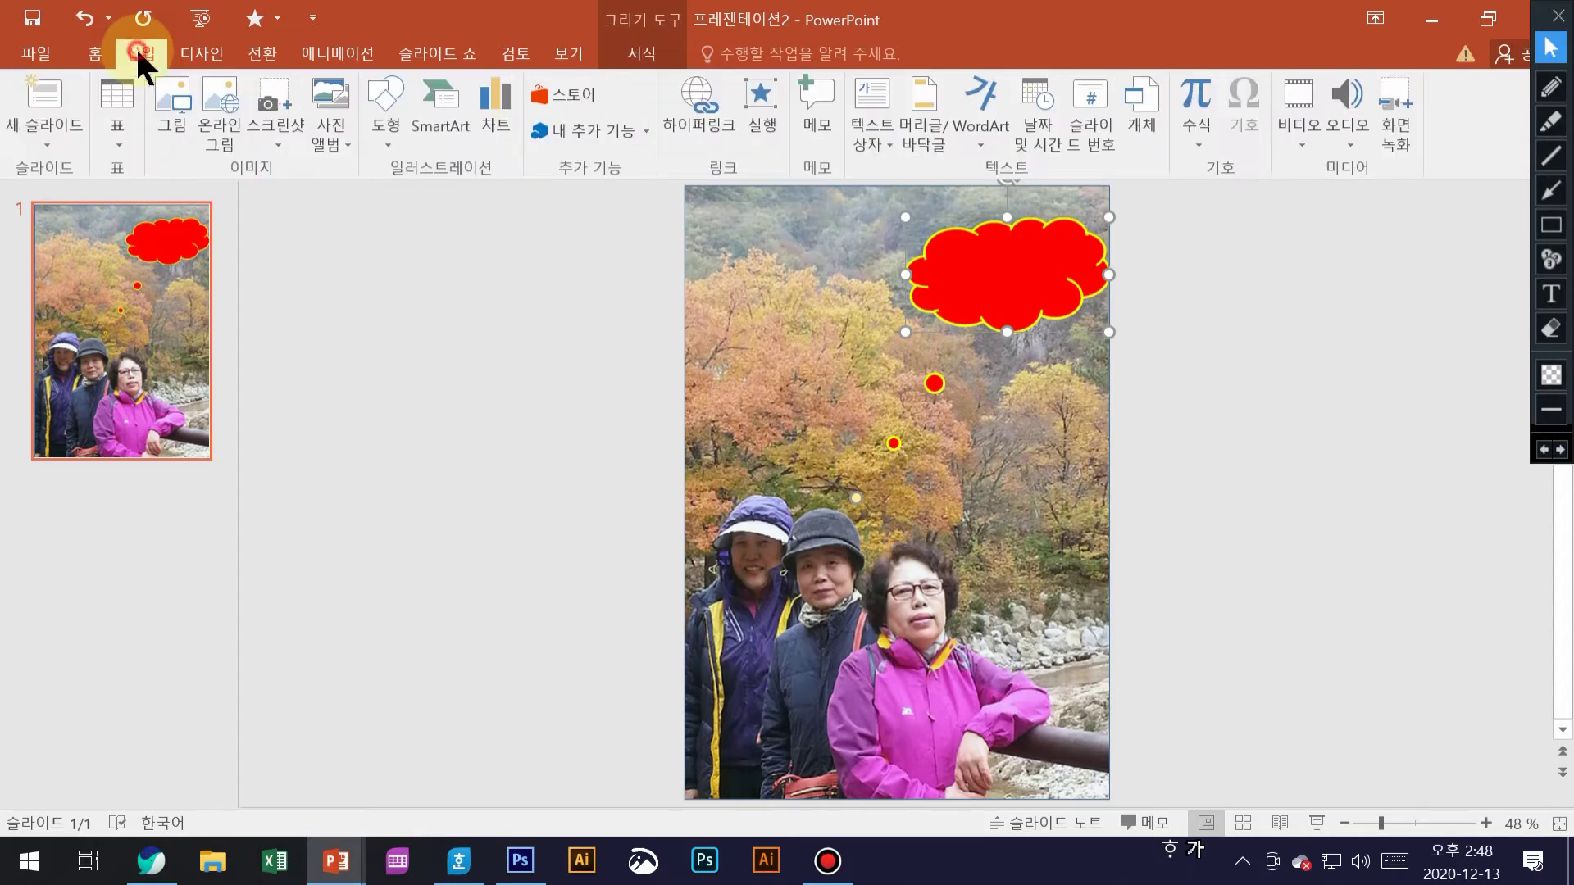
click(889, 146)
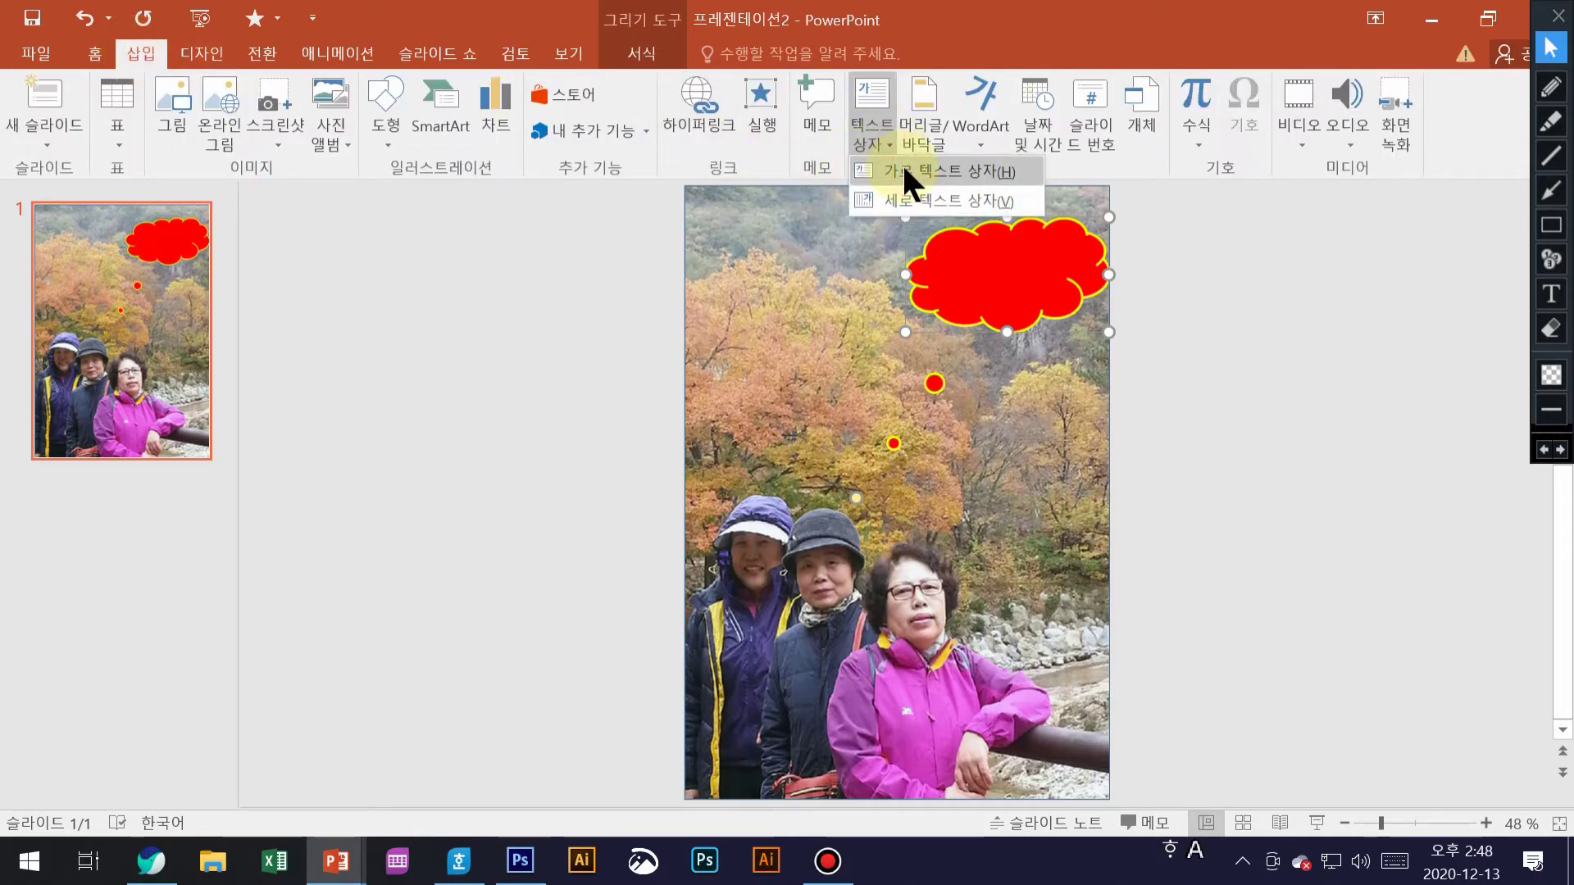
click(904, 170)
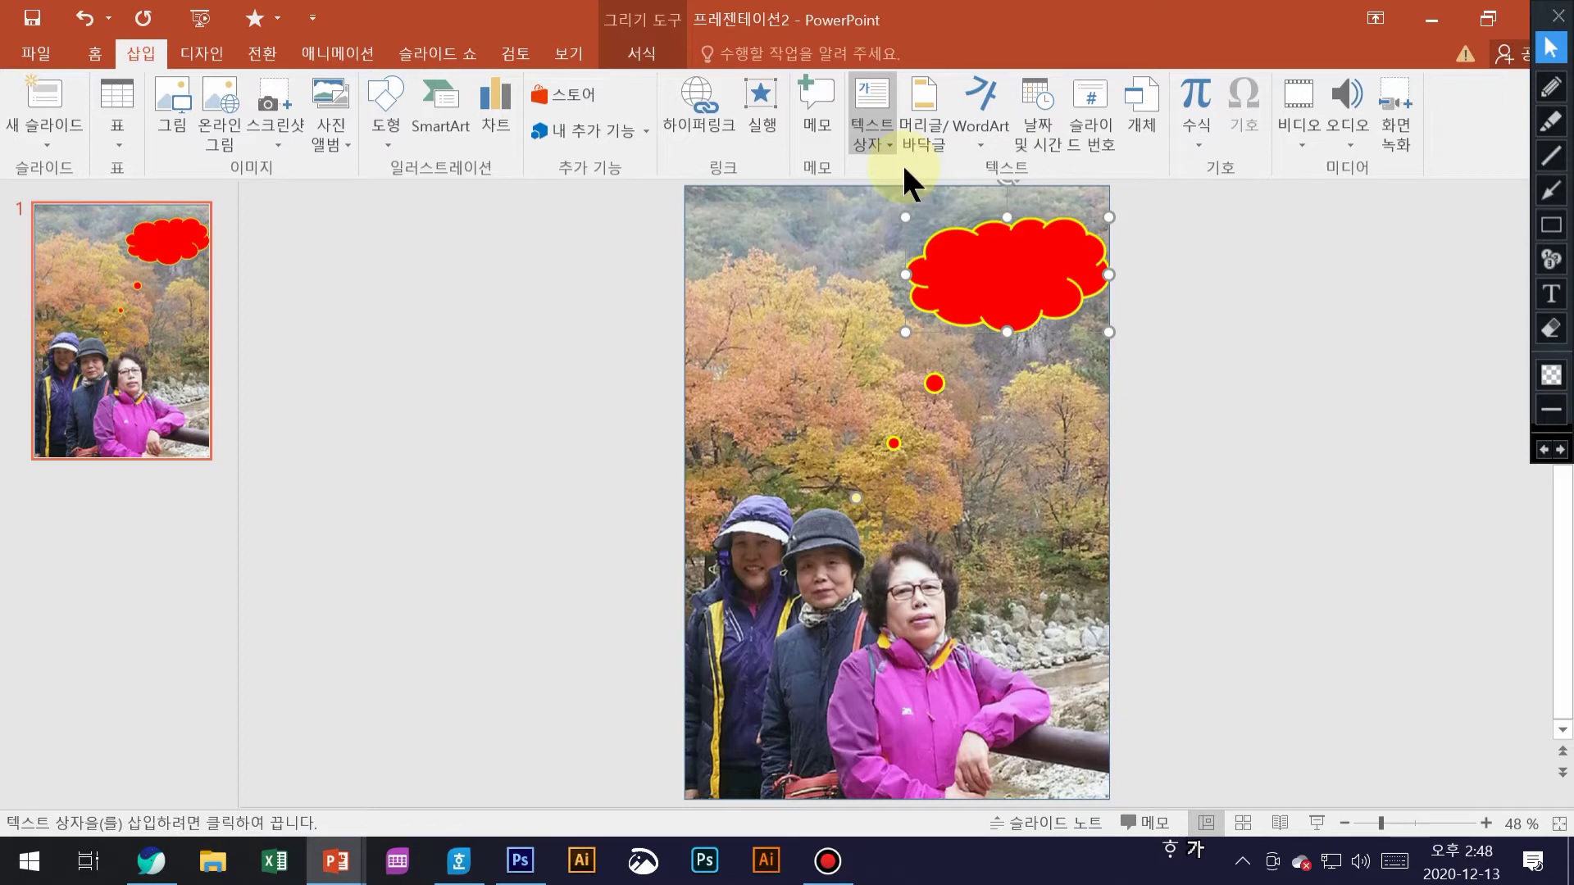
click(774, 313)
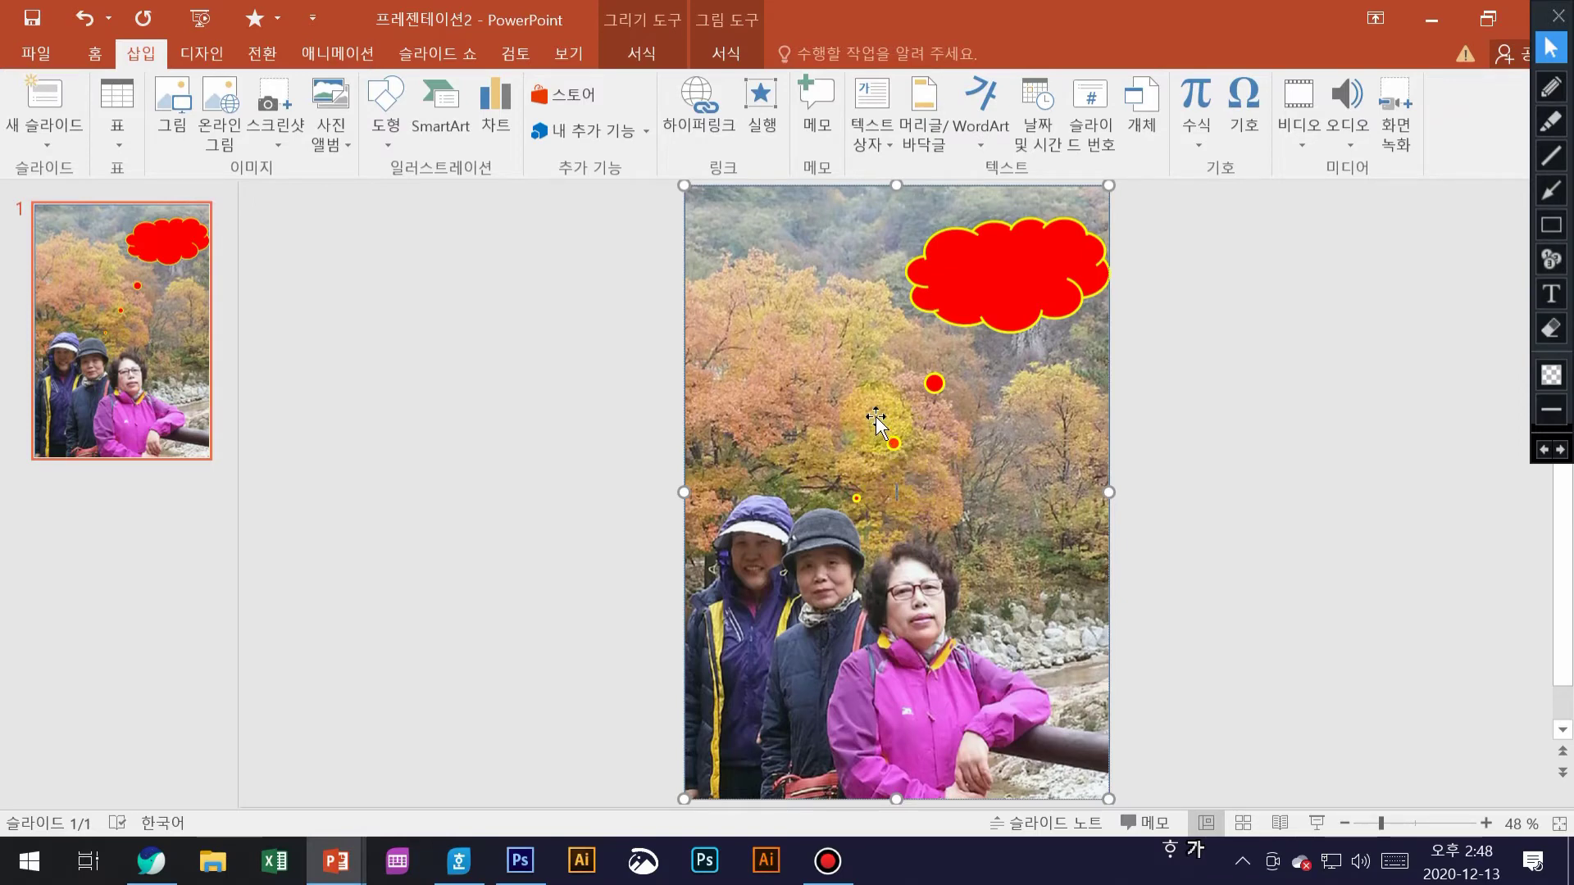
click(1261, 351)
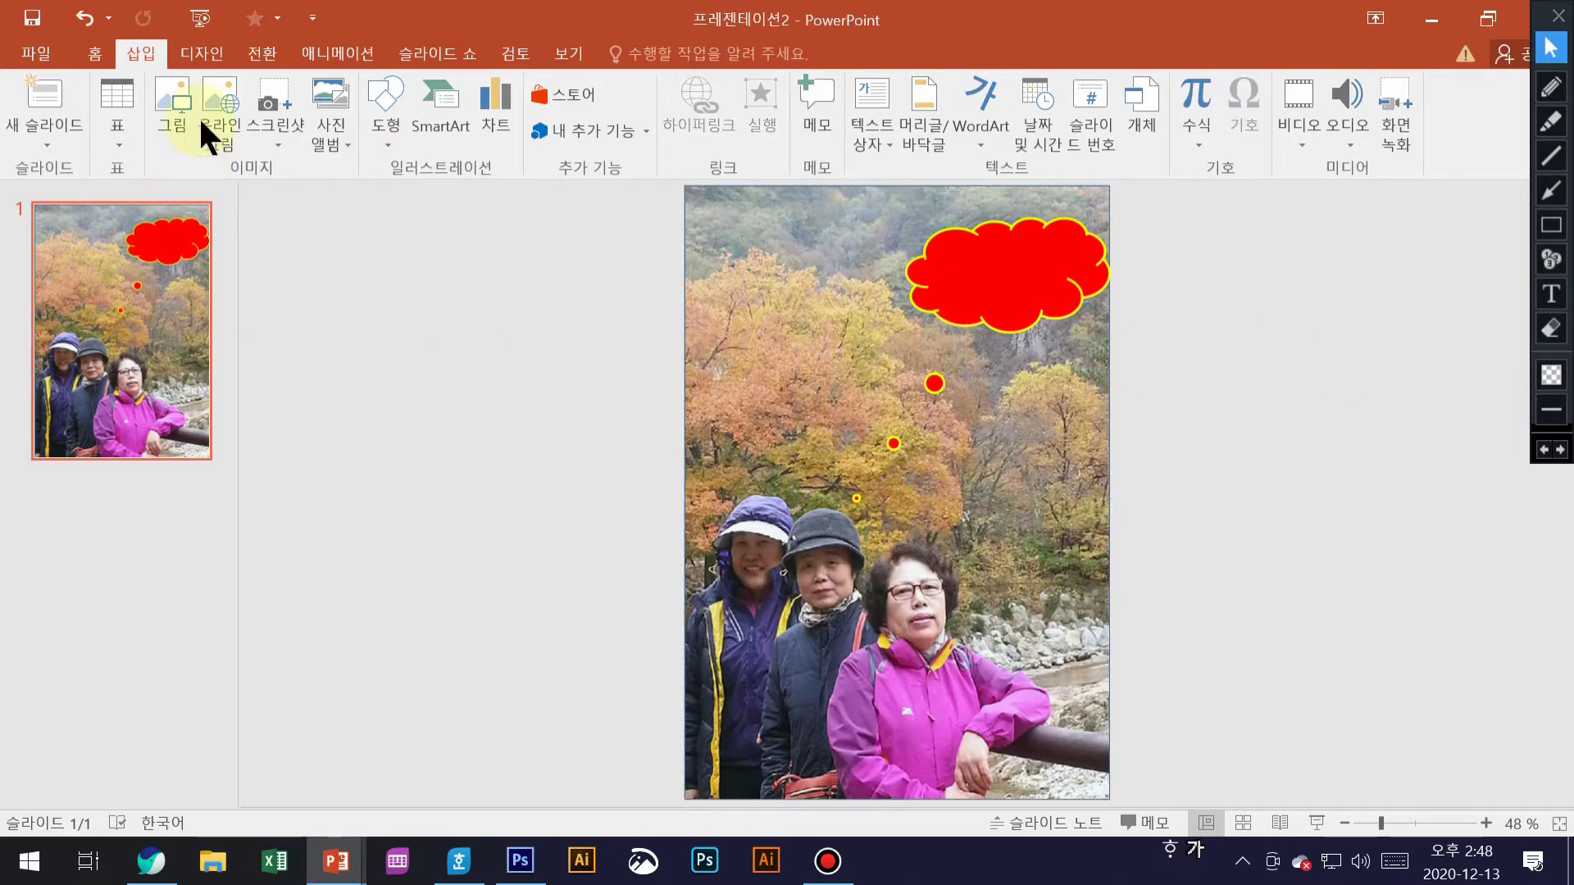
Add a horizontal text box beside the cloud reading "마스크없이 모여서 사진찍던 그날처럼 맘놓고 만날수 있는 날이 하루빨리 오기를 정말정말 바랍니다"
click(890, 139)
drag(727, 300, 906, 393)
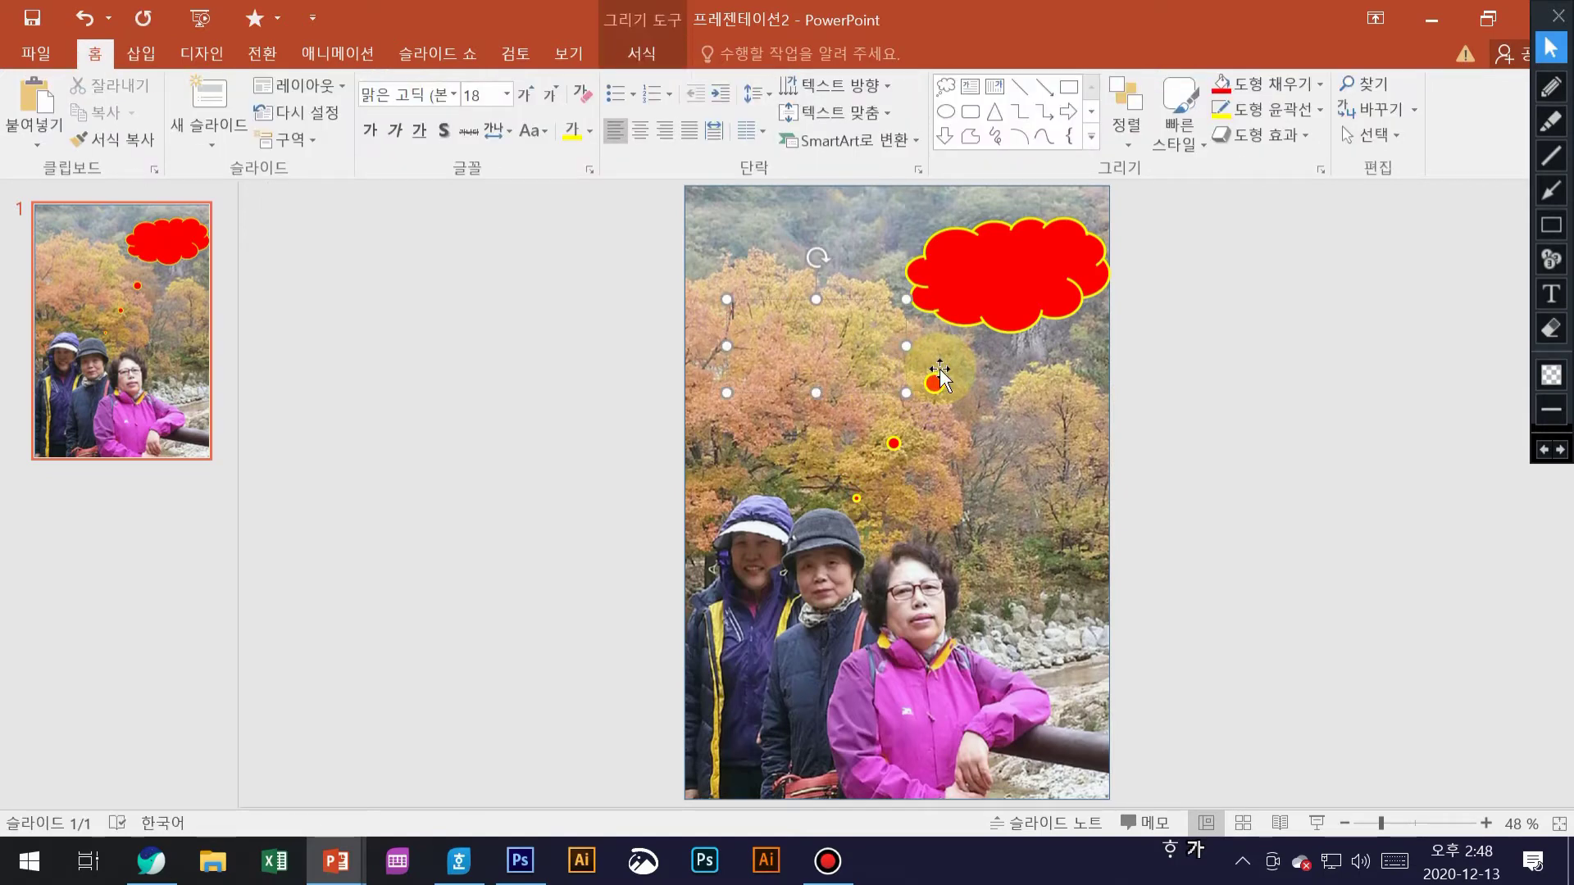
text(마스크팩)
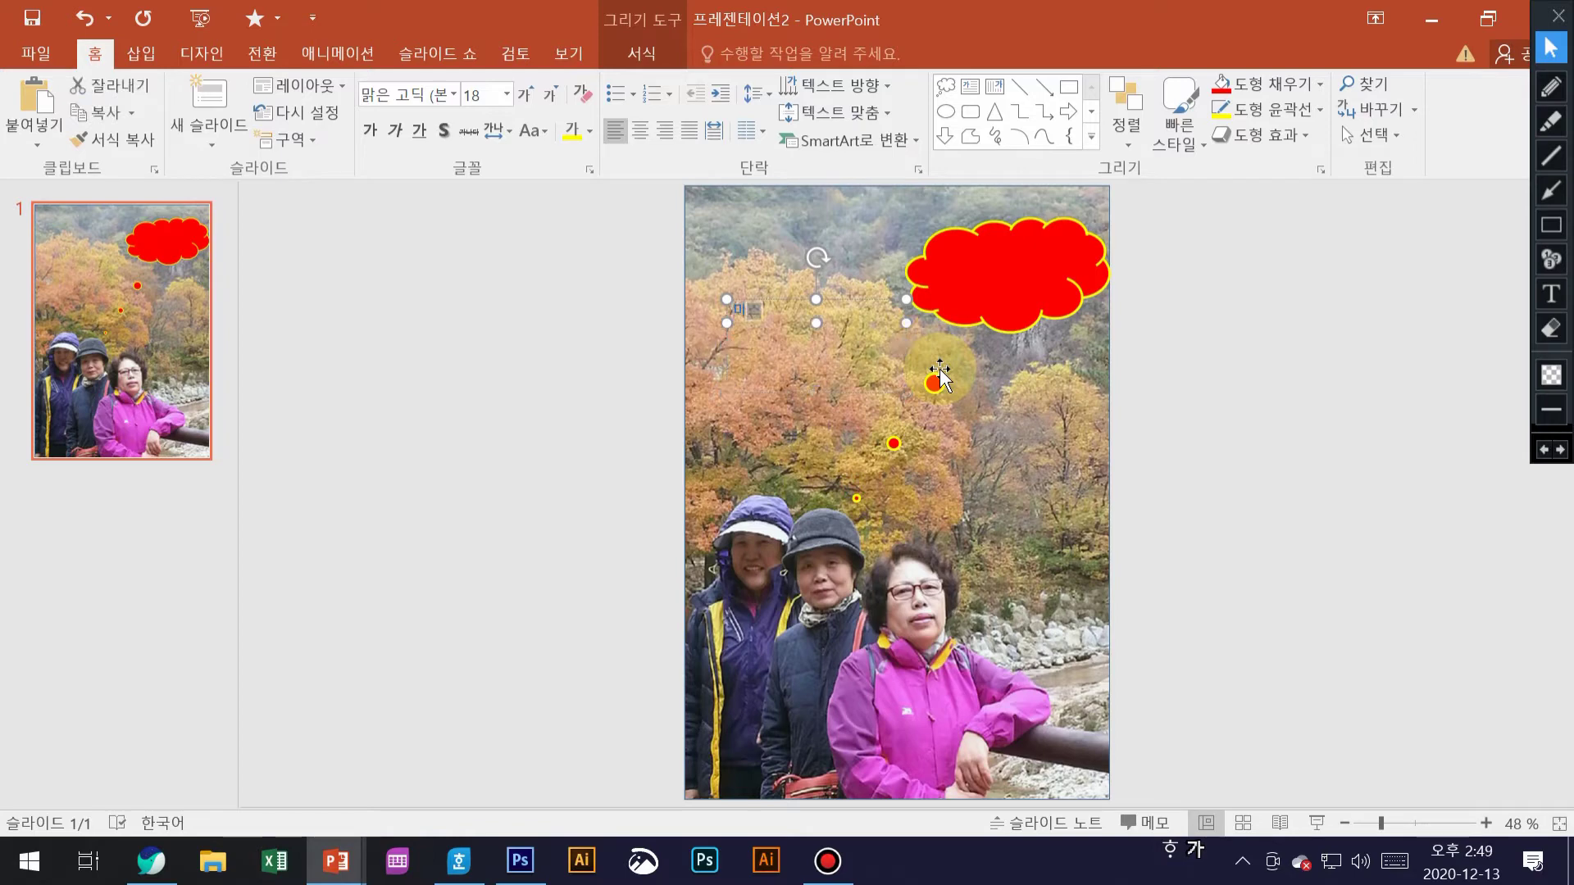
text(이 사진ㅉ)
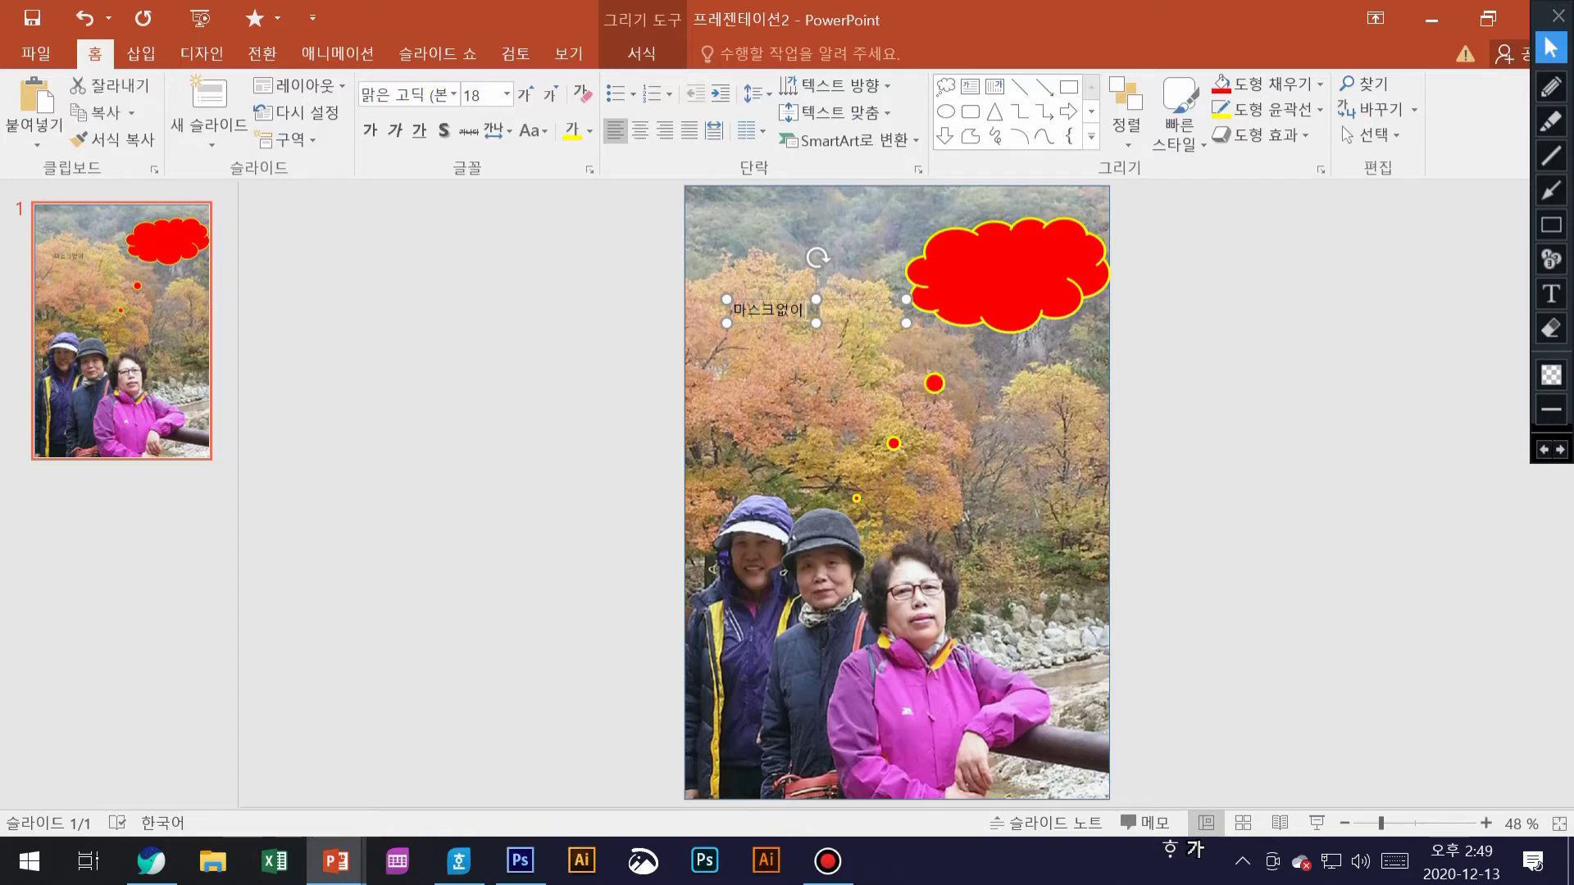
text(ㅏ)
Move the text box onto the red cloud callout and set its text colour to yellow
click(788, 295)
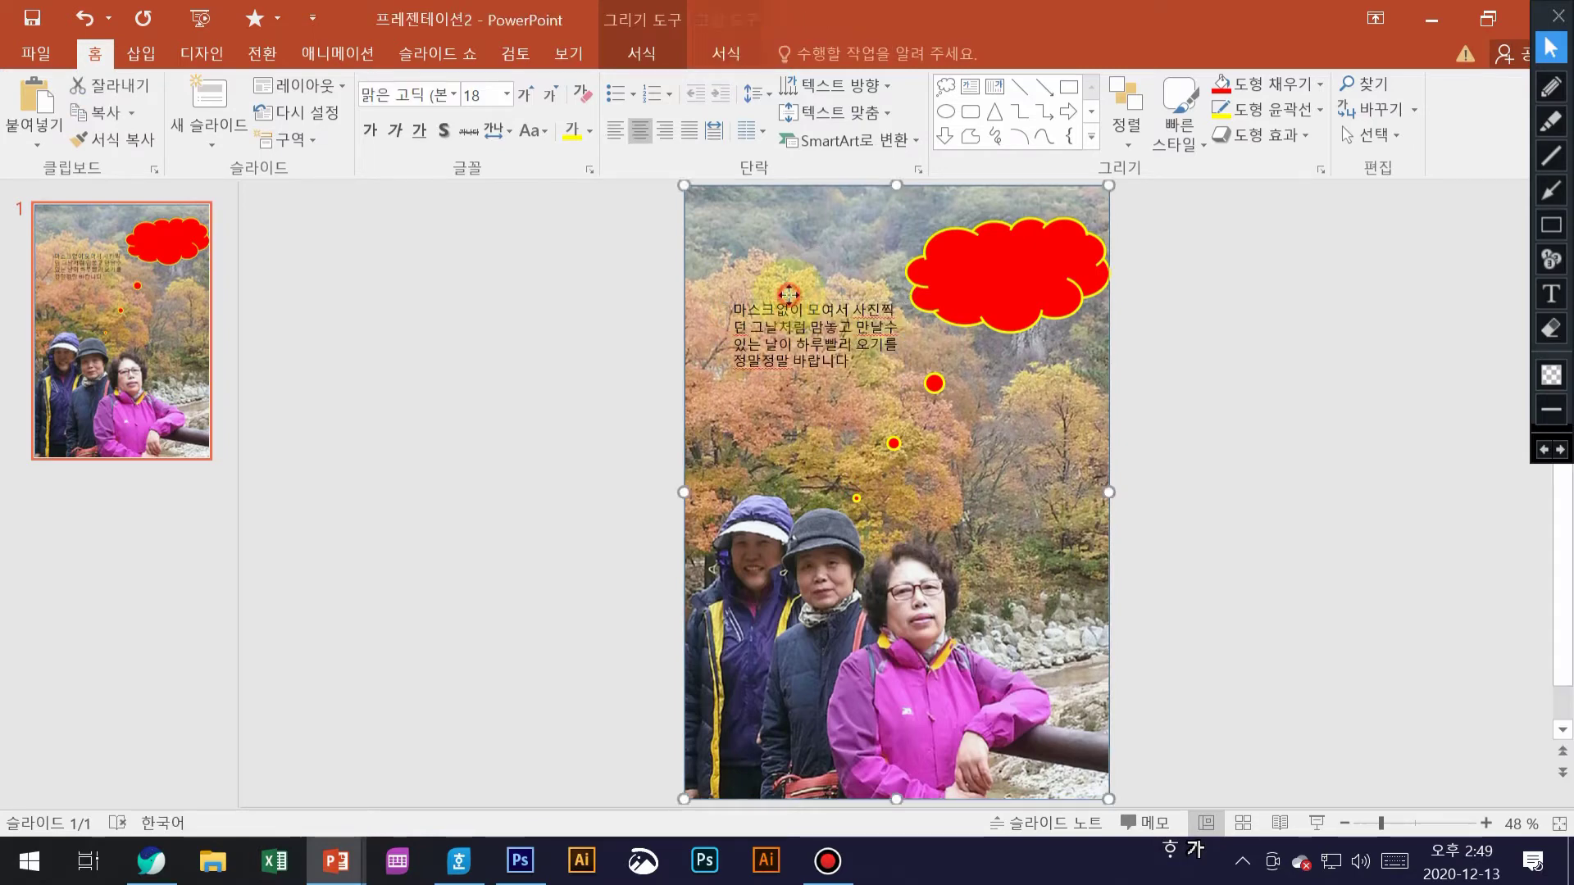
click(784, 299)
drag(785, 299, 975, 243)
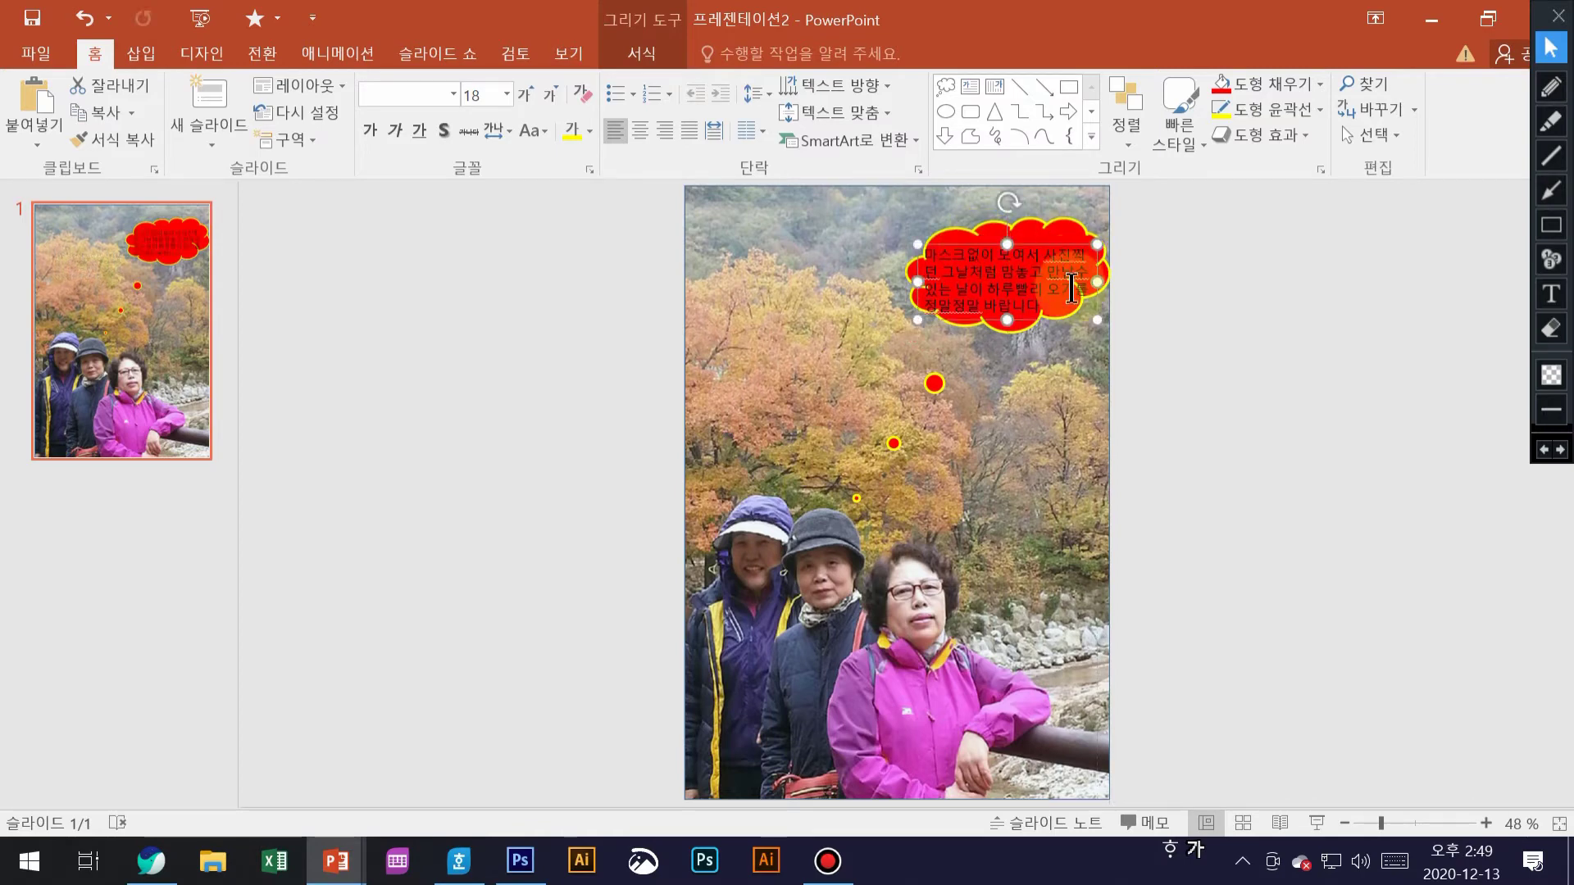
click(571, 131)
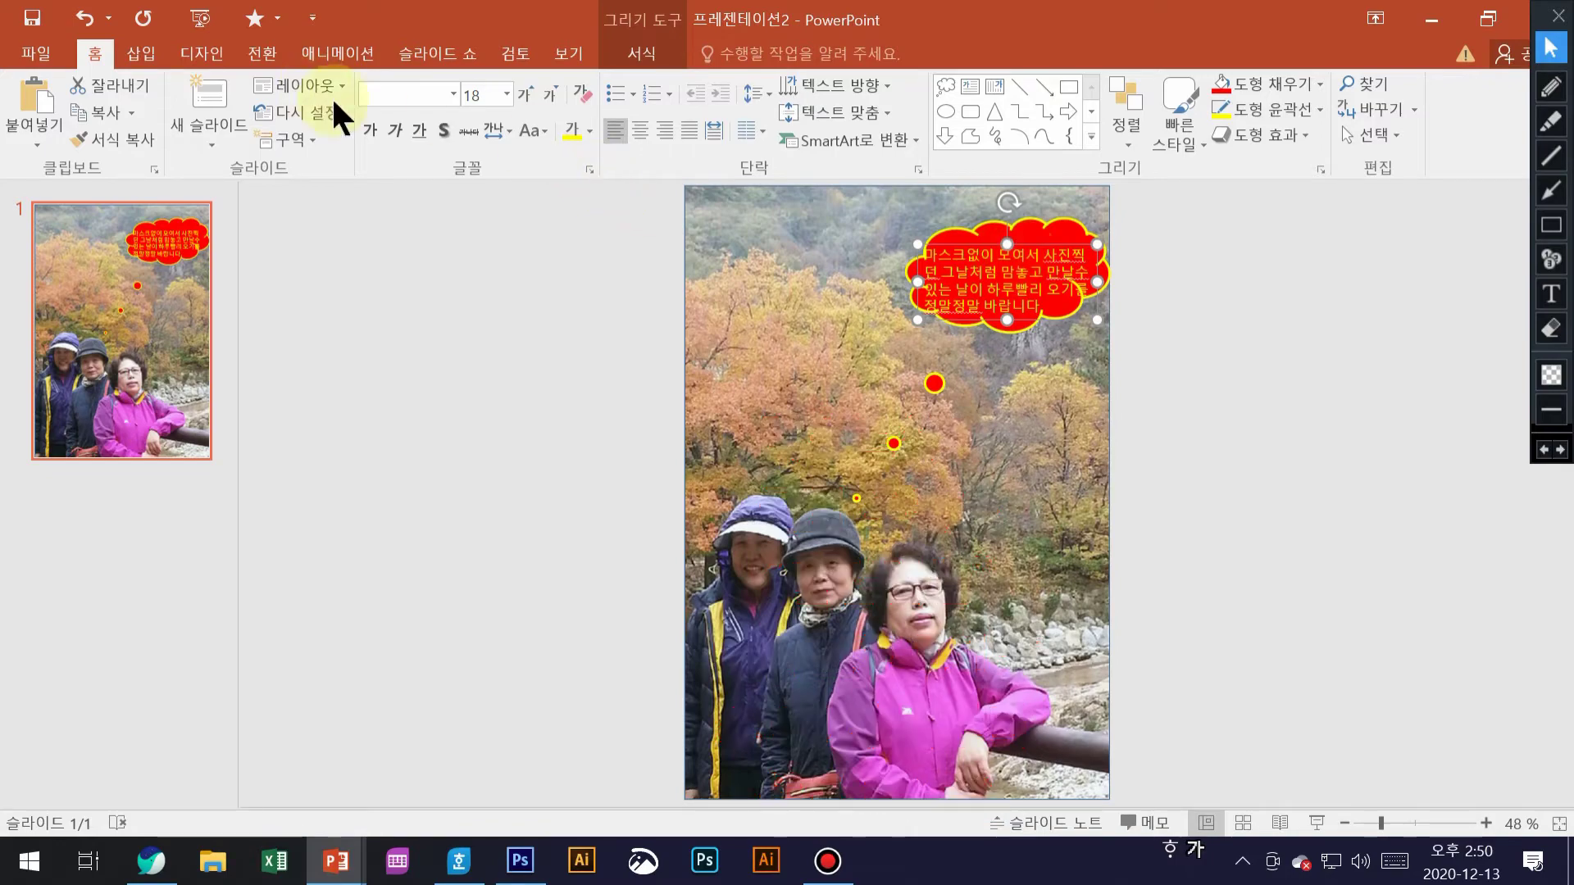
Set the font of the message text box on the cloud to 메이플스토리
click(452, 94)
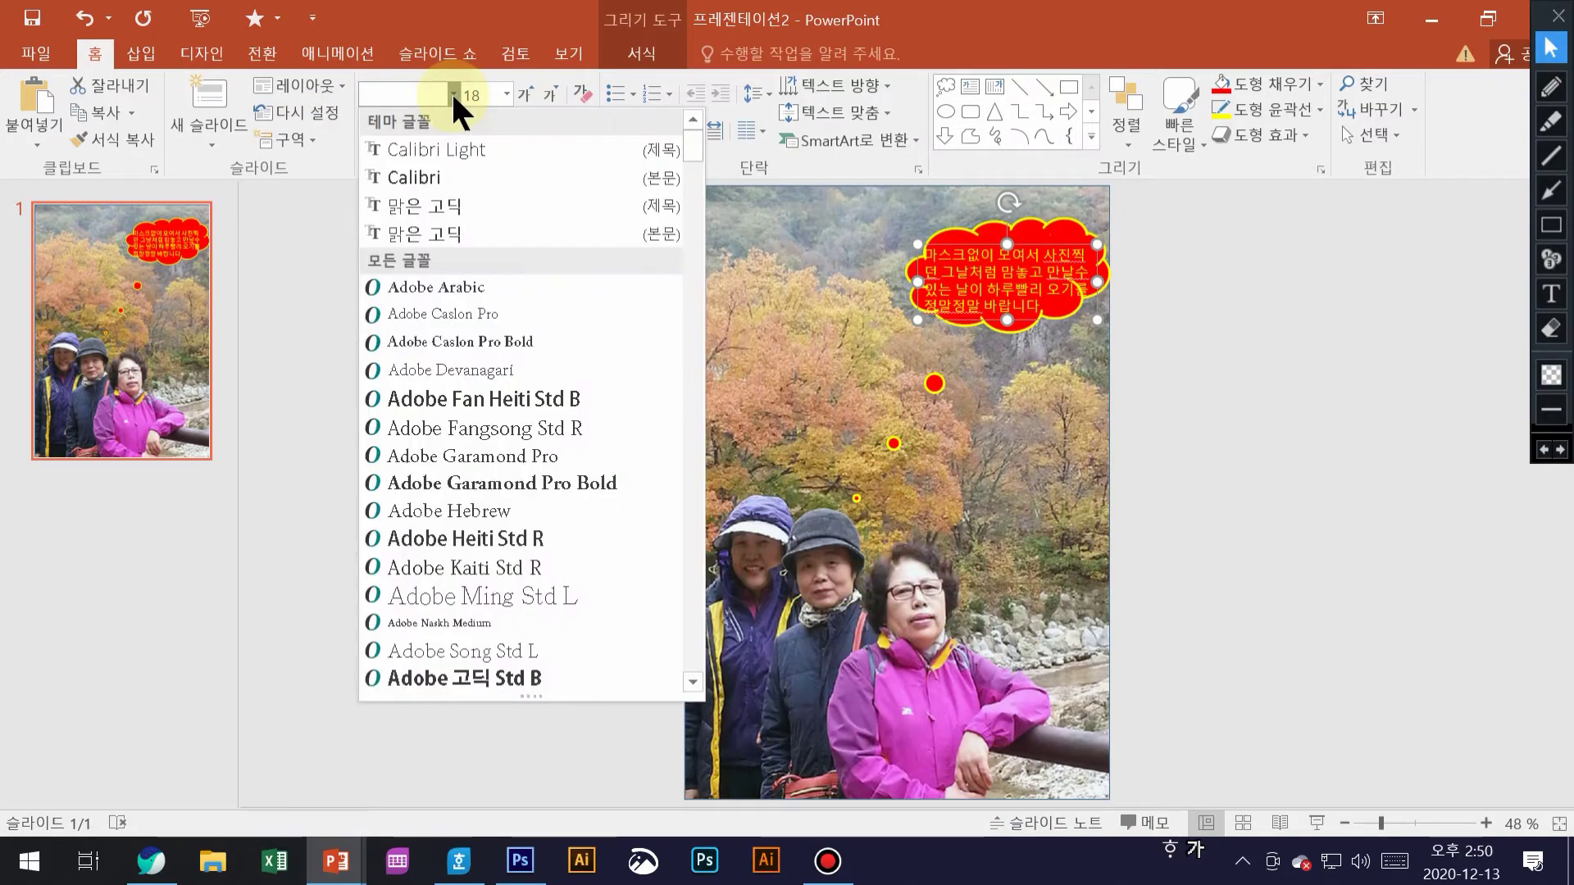
mouse_move(691, 151)
mouse_down()
mouse_move(716, 331)
mouse_move(701, 639)
mouse_up()
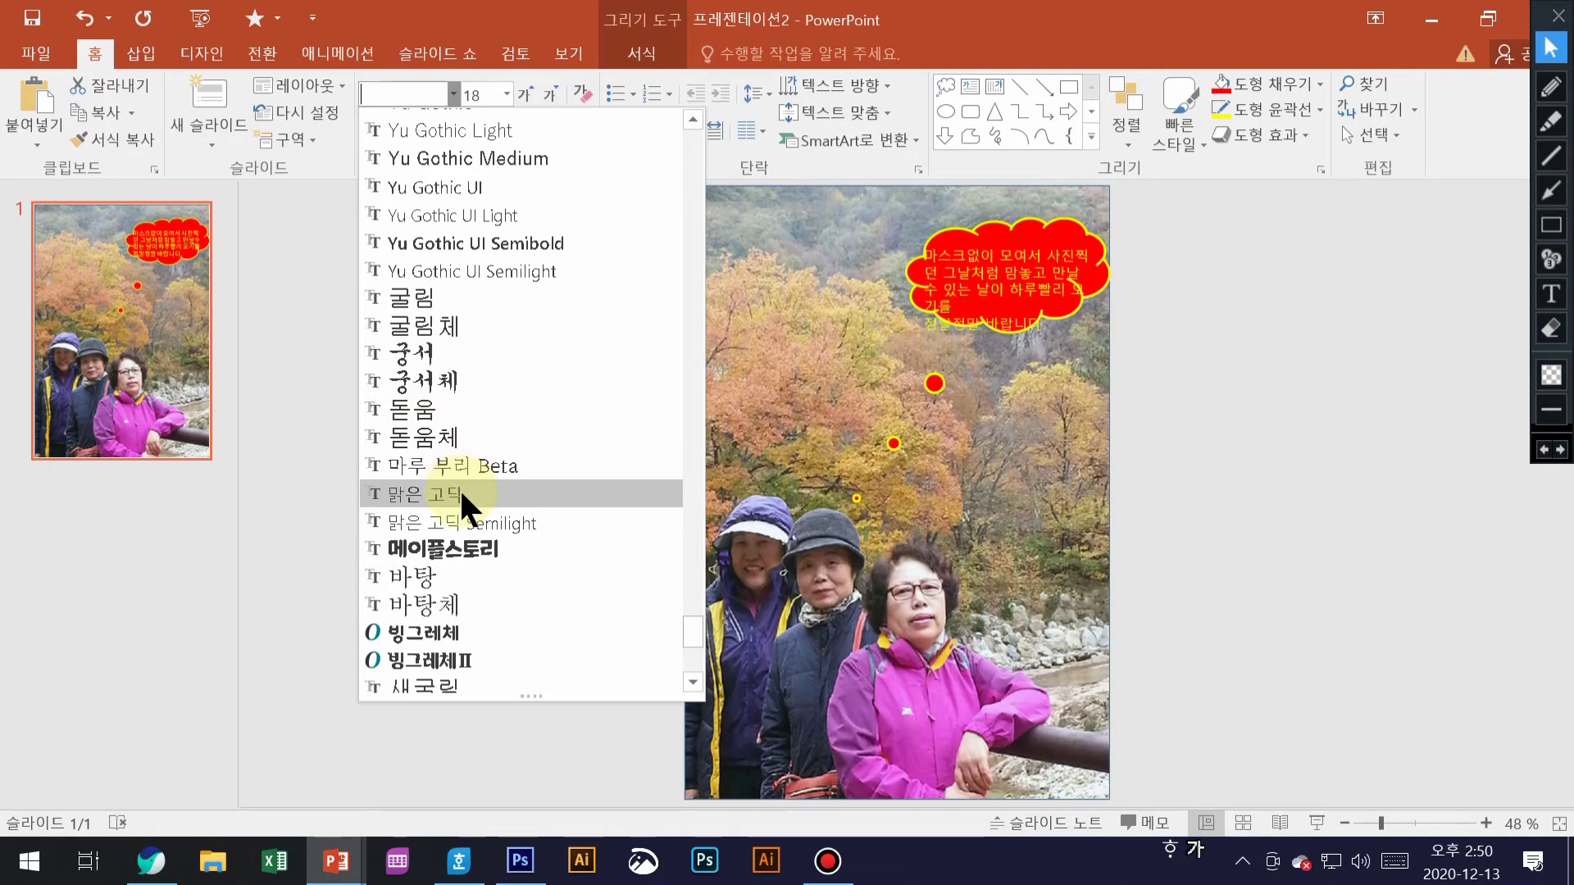
click(463, 550)
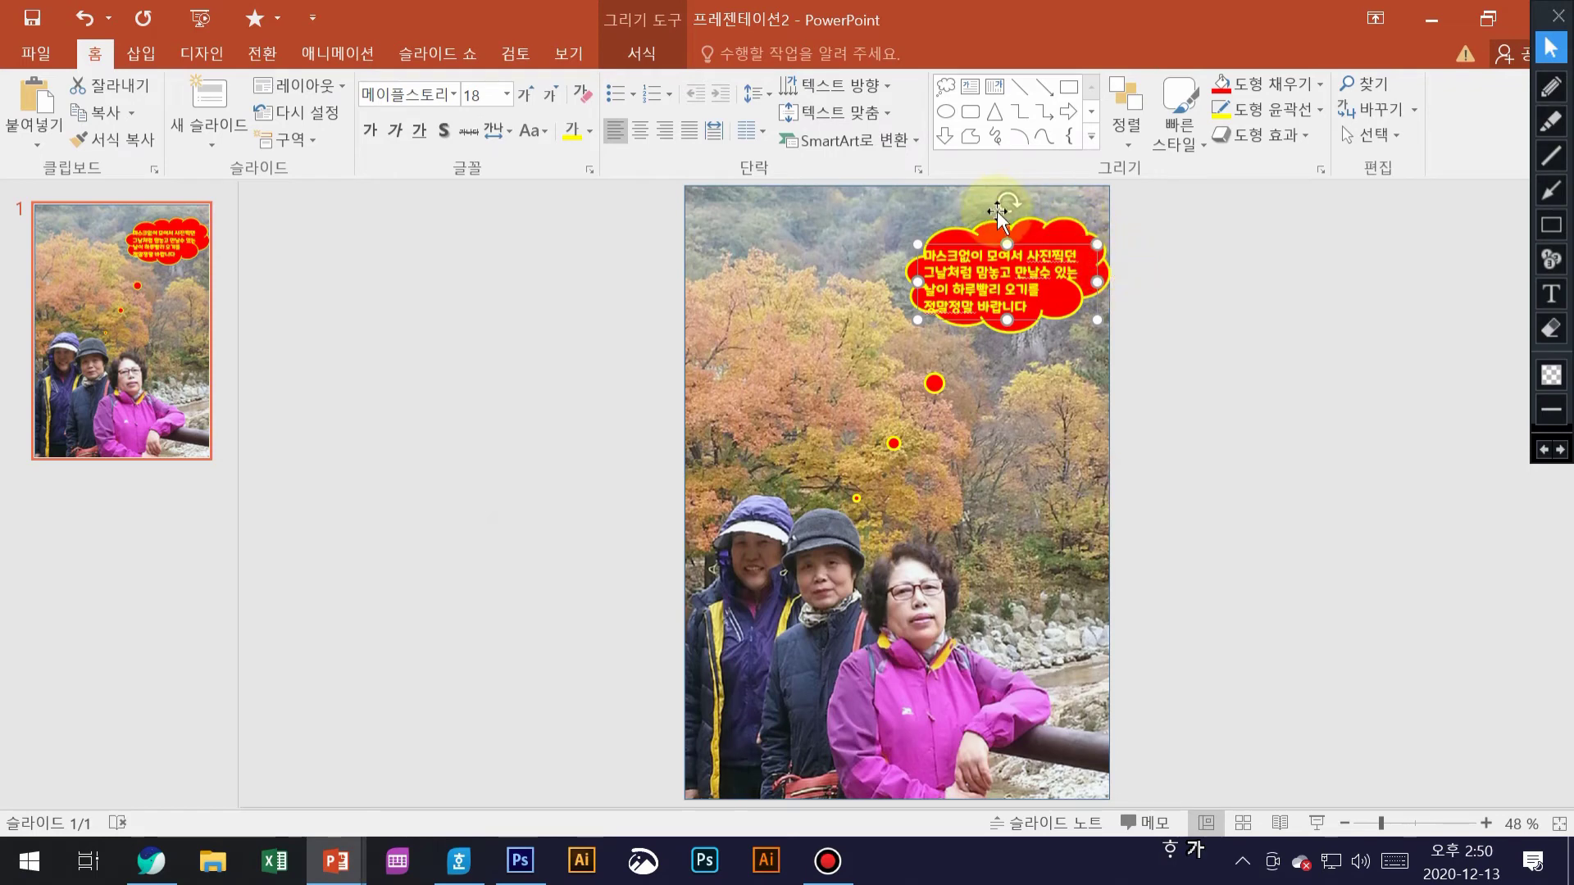
Tilt the message text box slightly counter-clockwise and nudge it right and up until the text sits inside the cloud
drag(1001, 200, 993, 215)
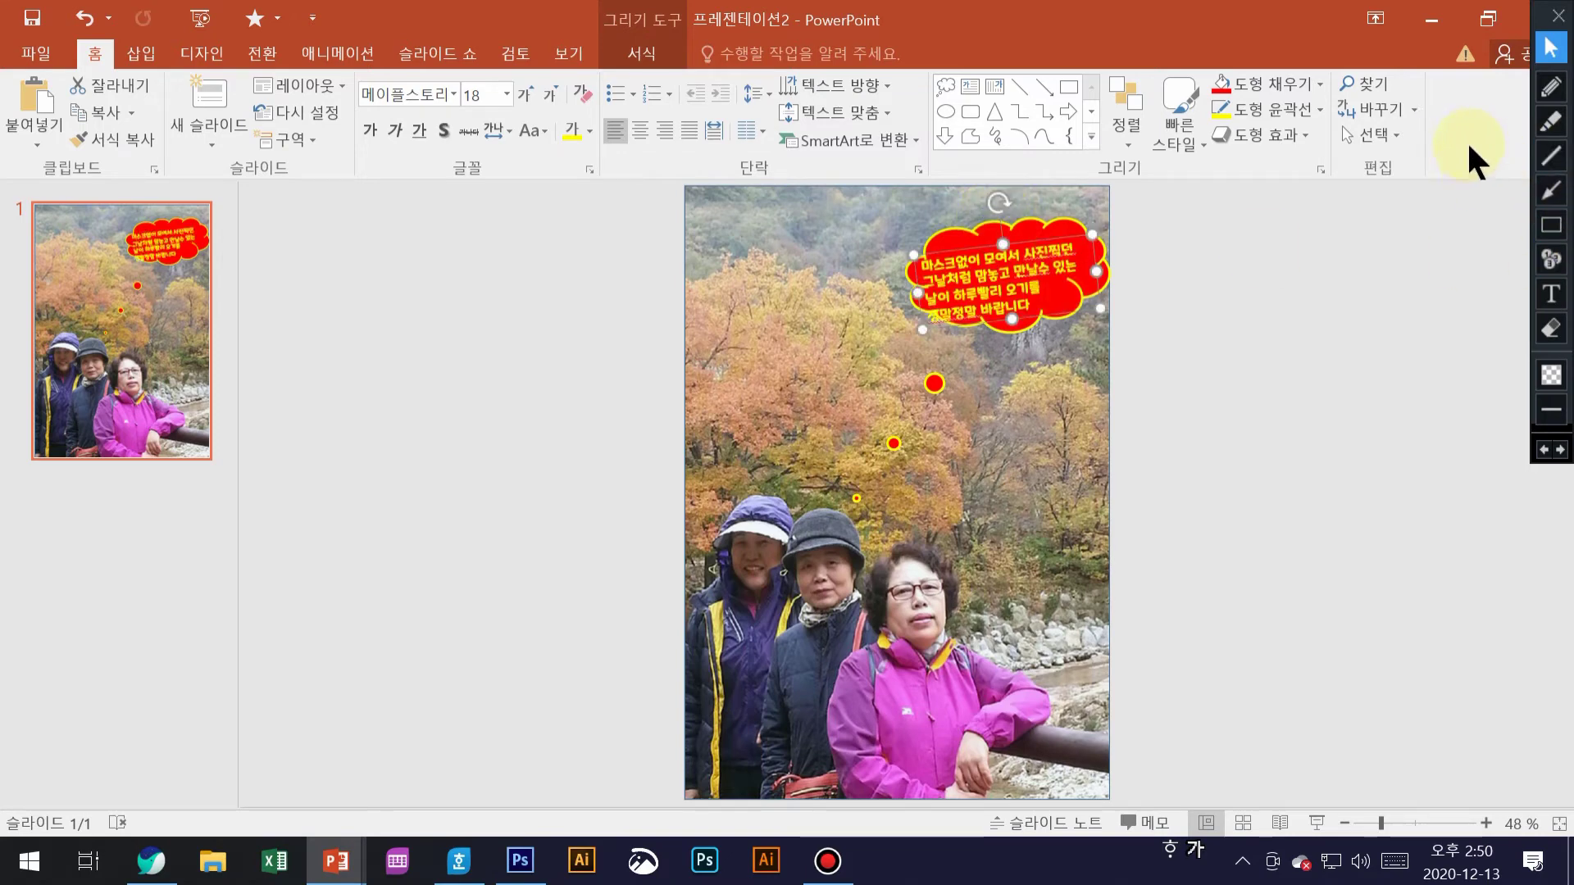
key(ctrl+Right)
key(ctrl+Right)
key(ctrl+Right)
key(ctrl+Right)
key(ctrl+Right)
key(ctrl+Right)
key(ctrl+Right)
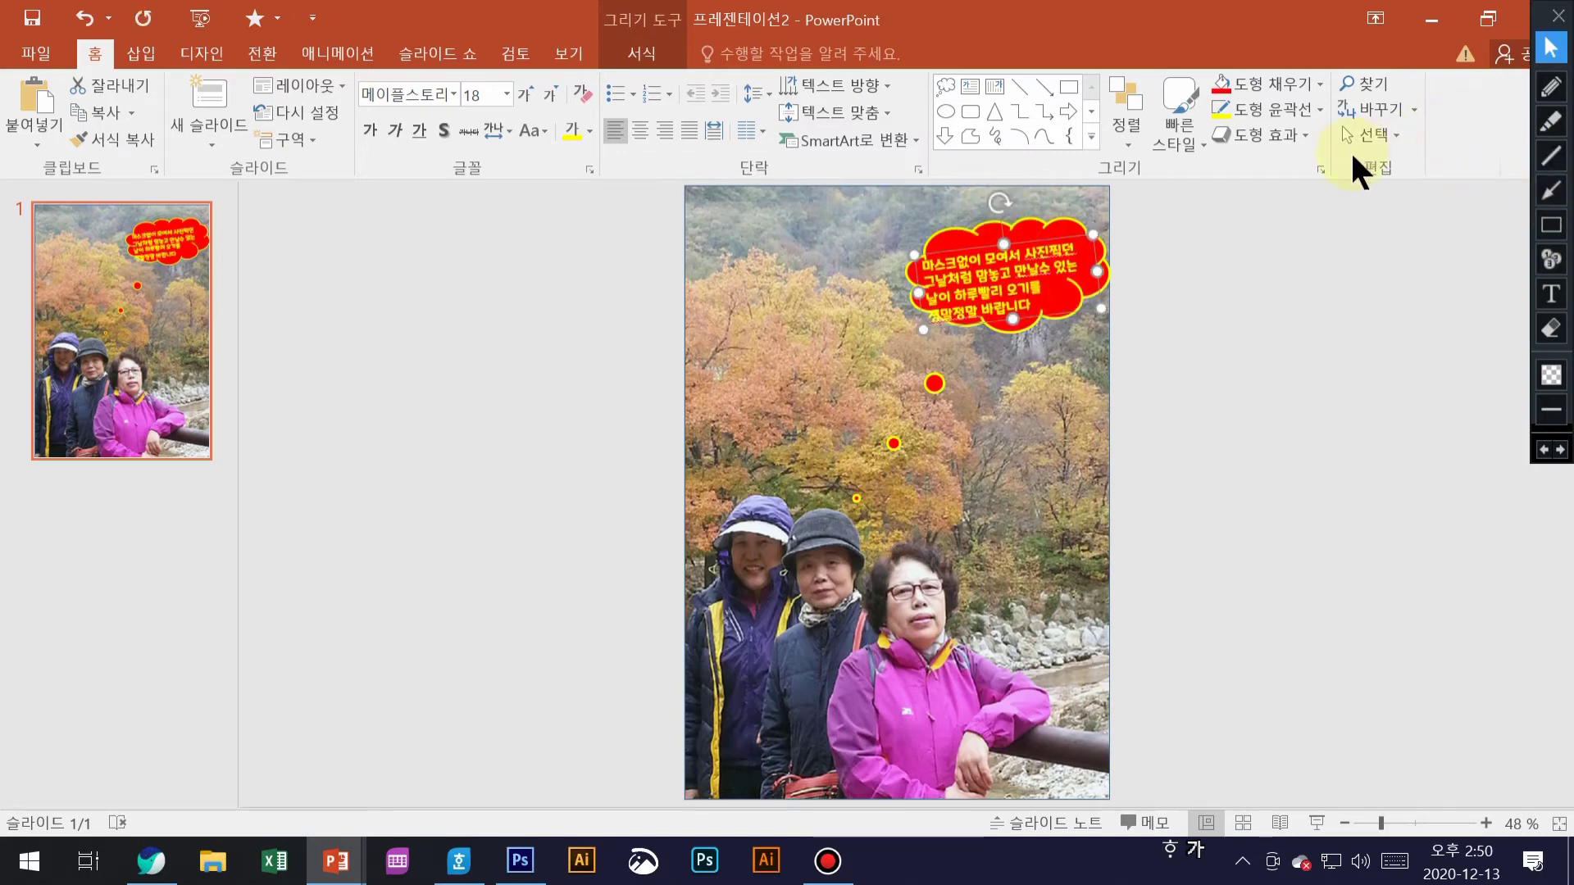
key(ctrl+Right)
key(ctrl+Right)
key(ctrl+Right)
key(ctrl+Right)
key(ctrl+Right)
key(ctrl+Right)
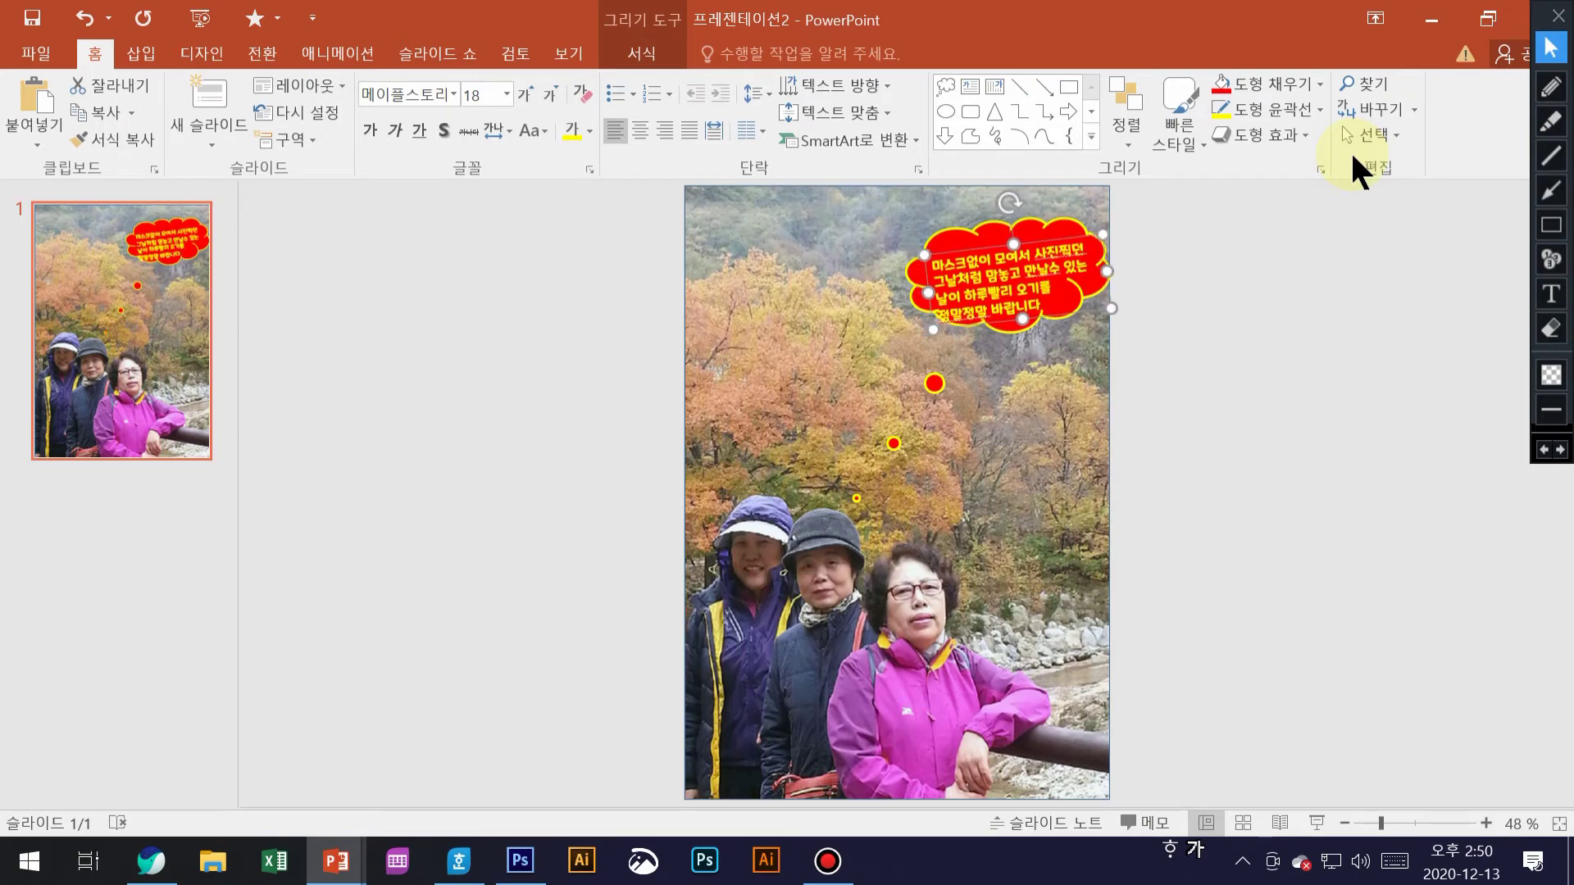
key(ctrl+Up)
key(ctrl+Up)
key(ctrl+Up)
key(ctrl+Up)
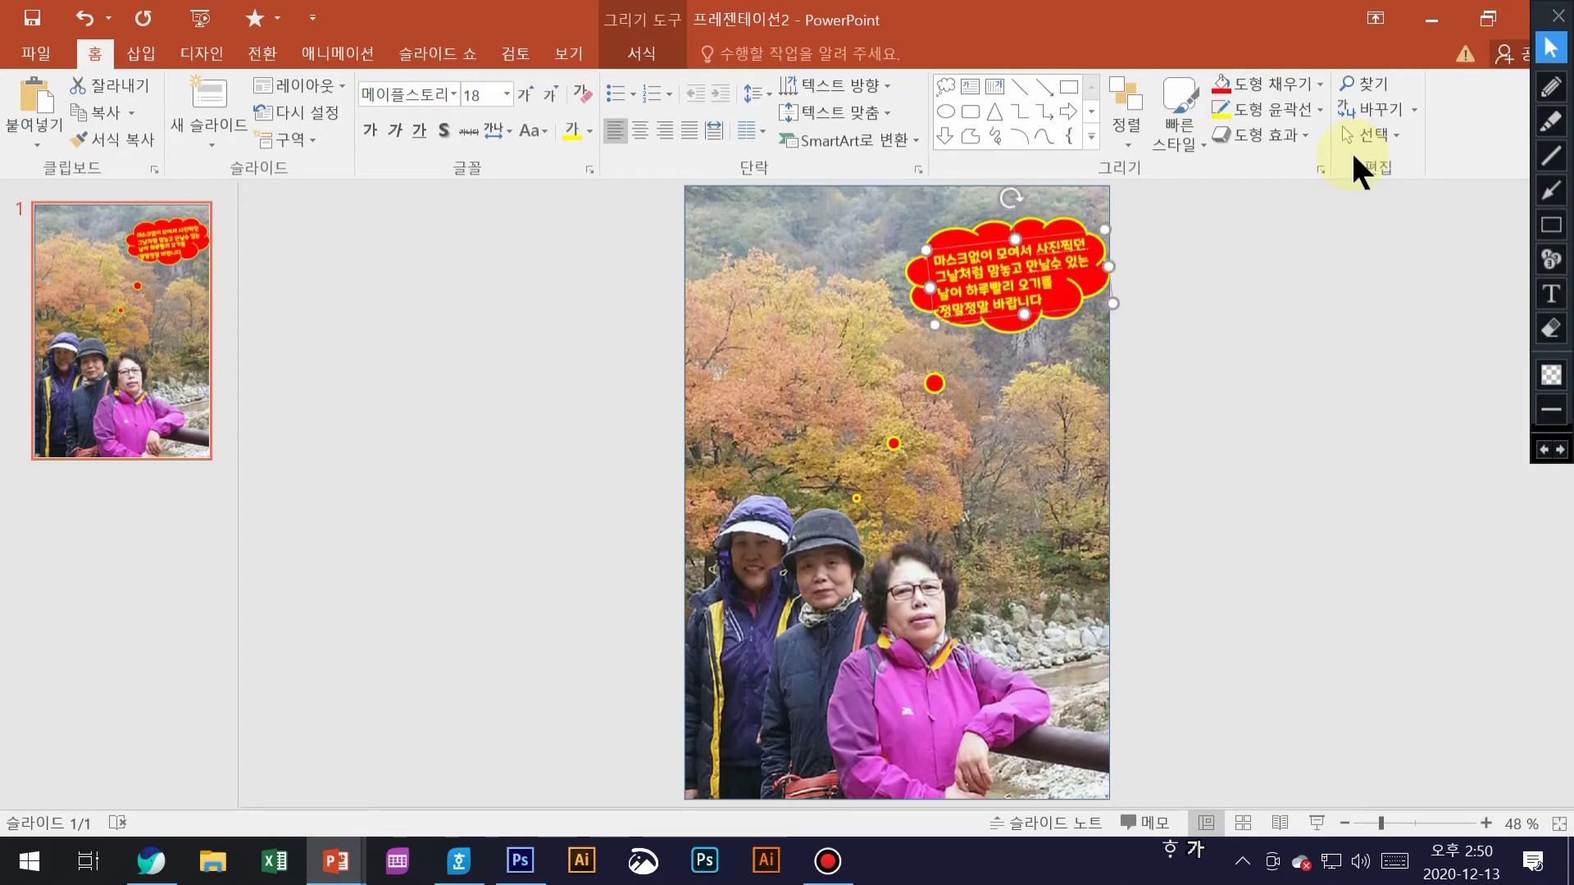
click(1193, 338)
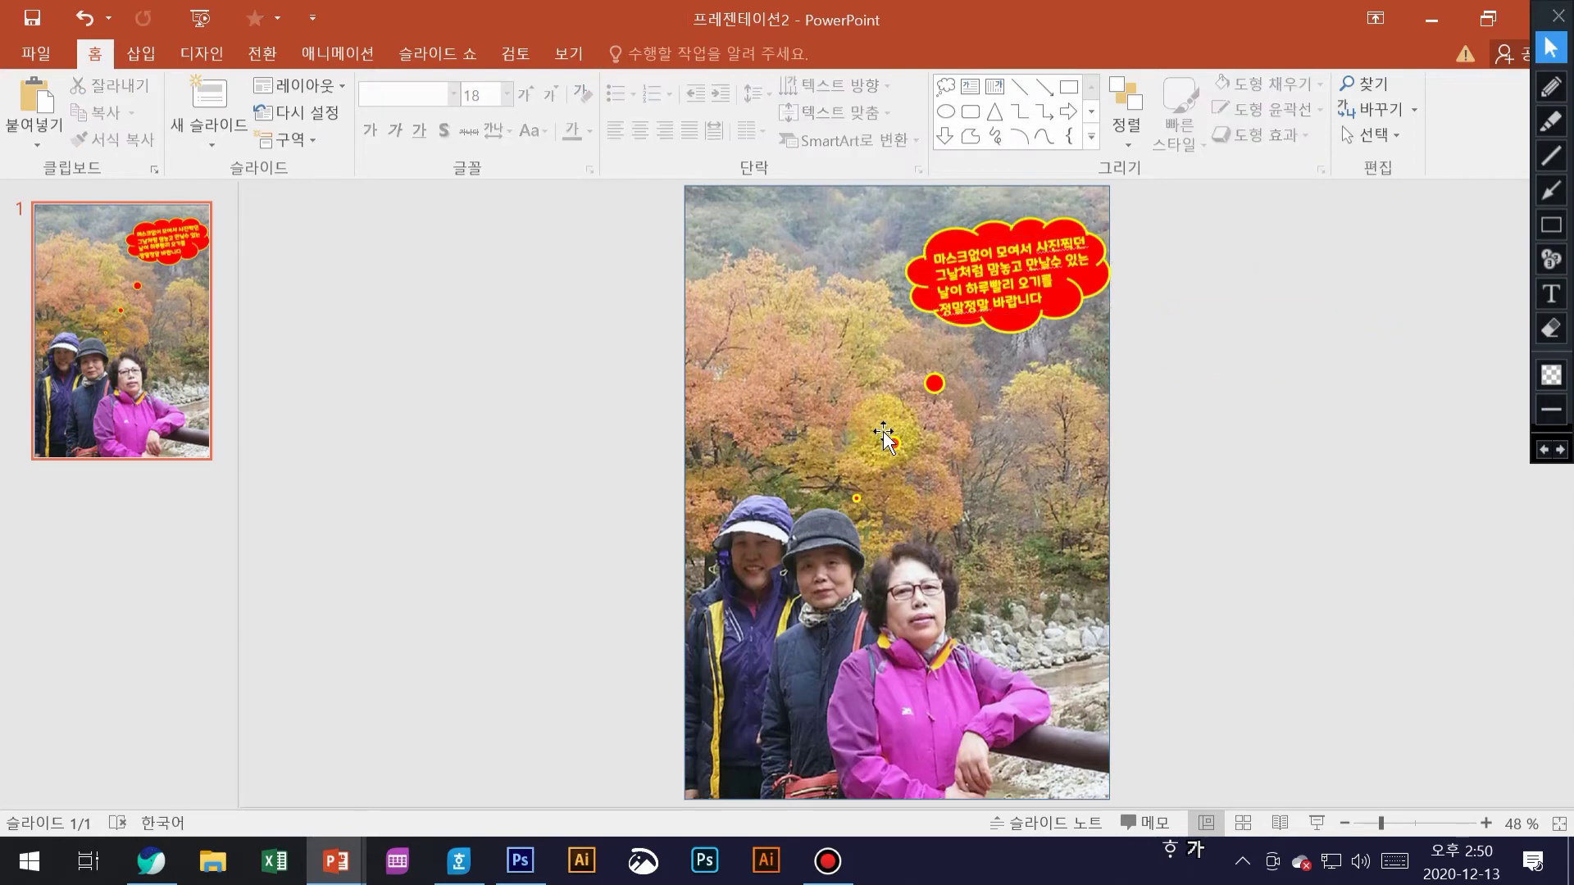
Edit the cloud callout's points to reshape its largest tail bubble into a wide, pointed oval
click(942, 384)
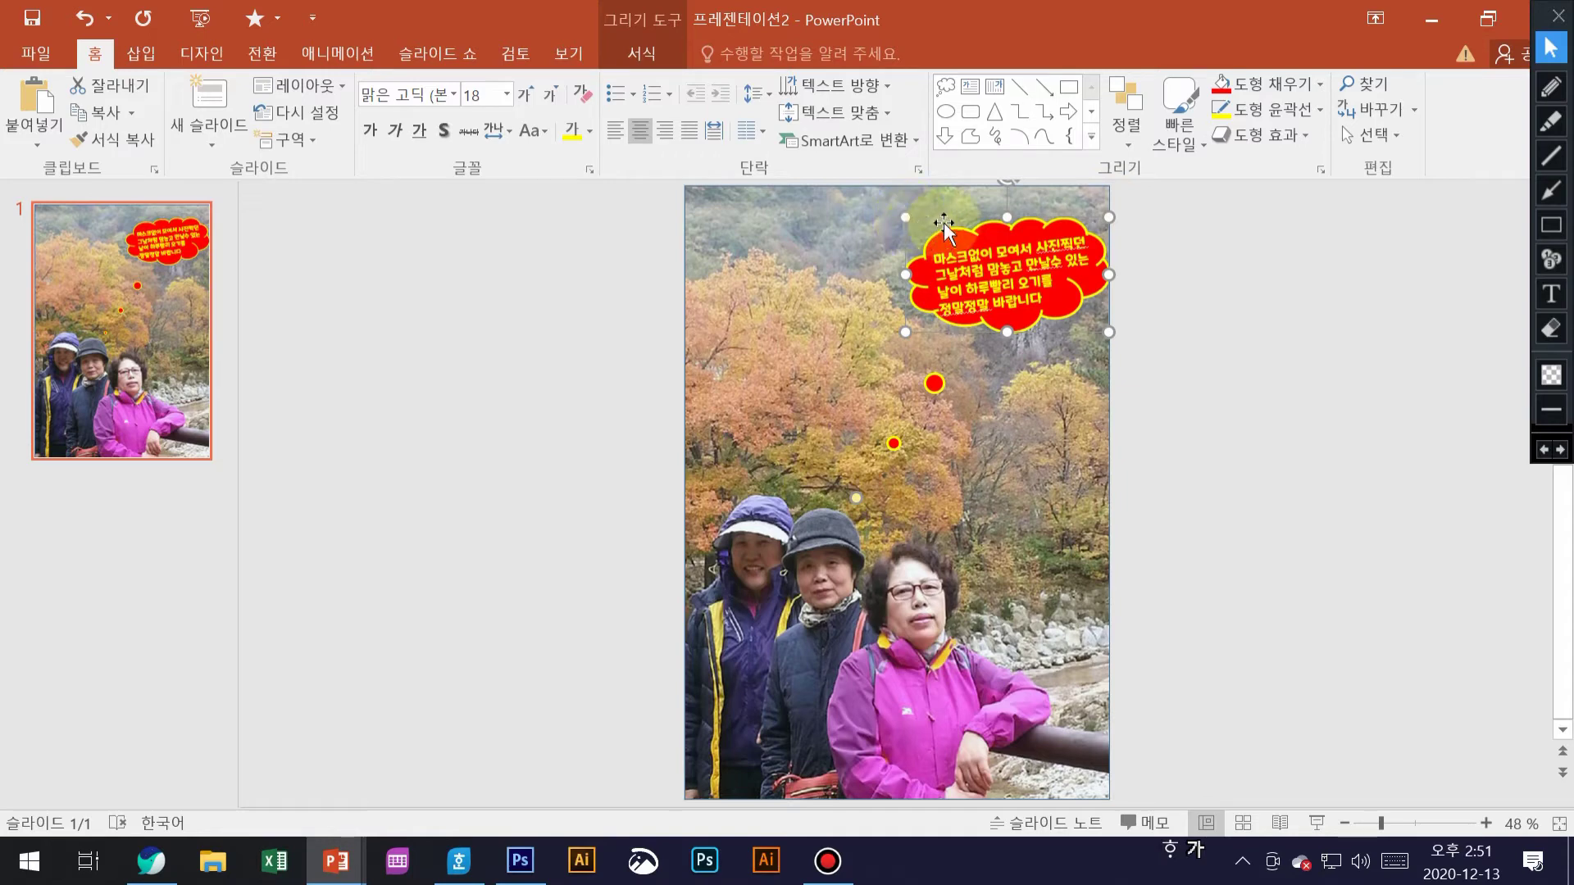
click(642, 51)
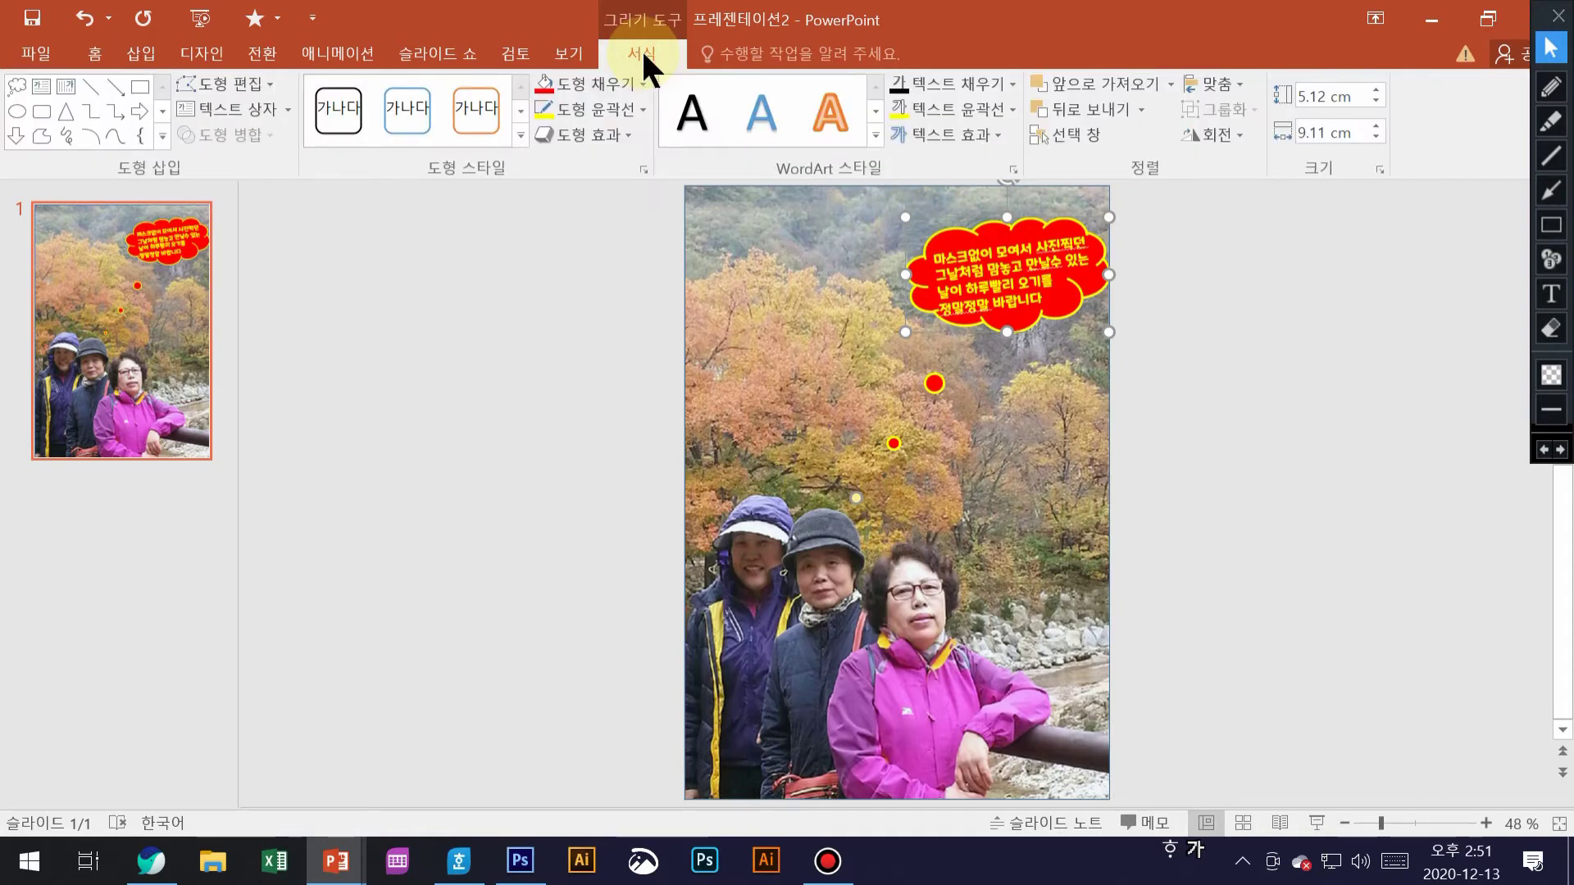
click(269, 80)
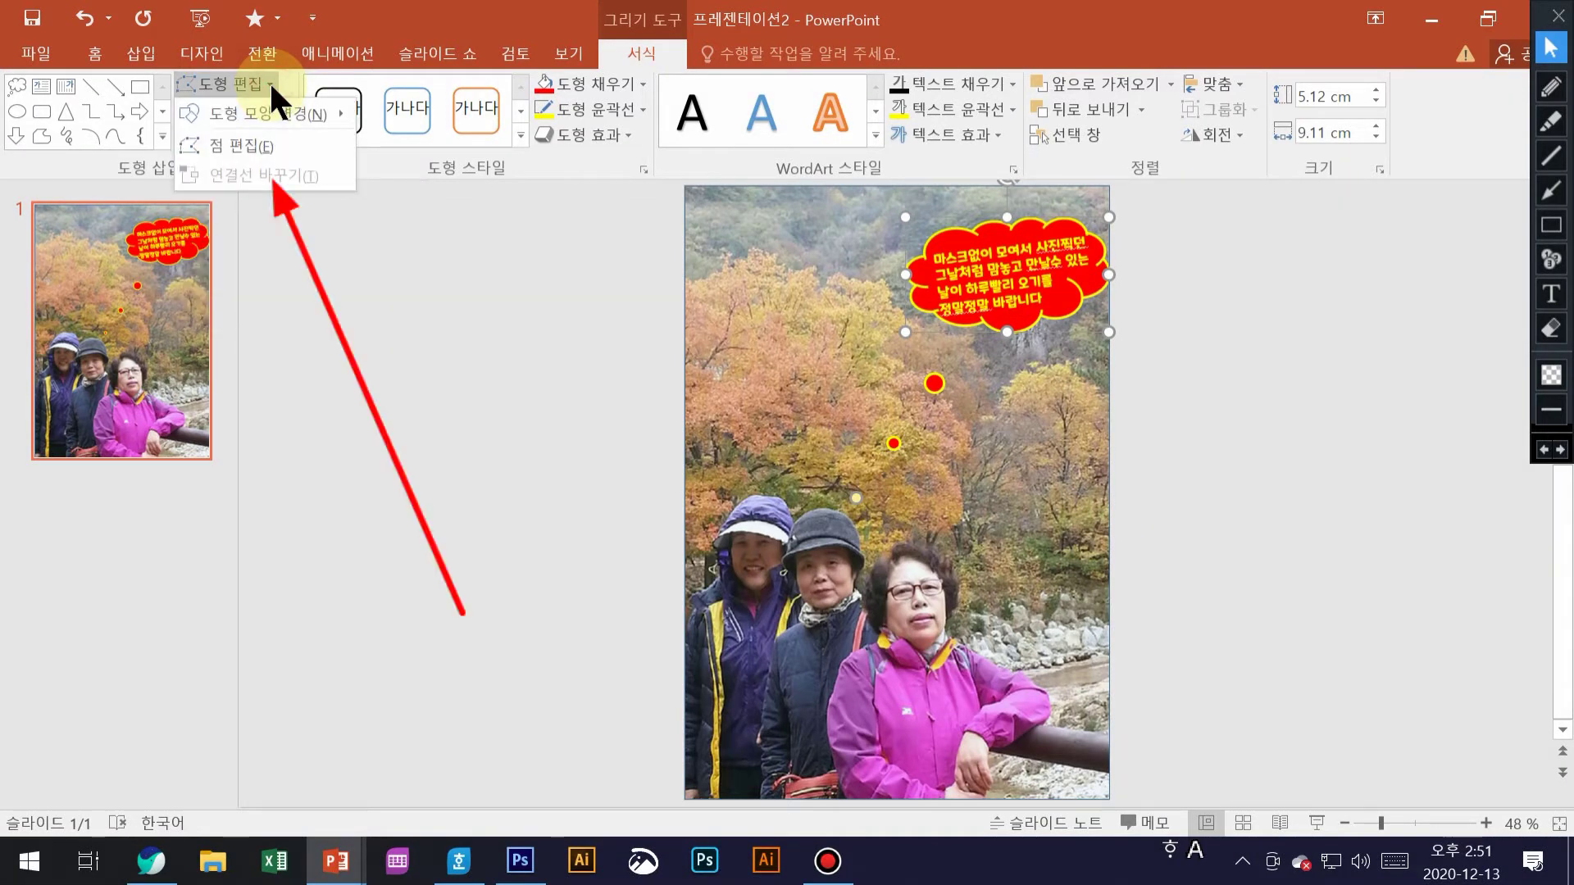
click(259, 140)
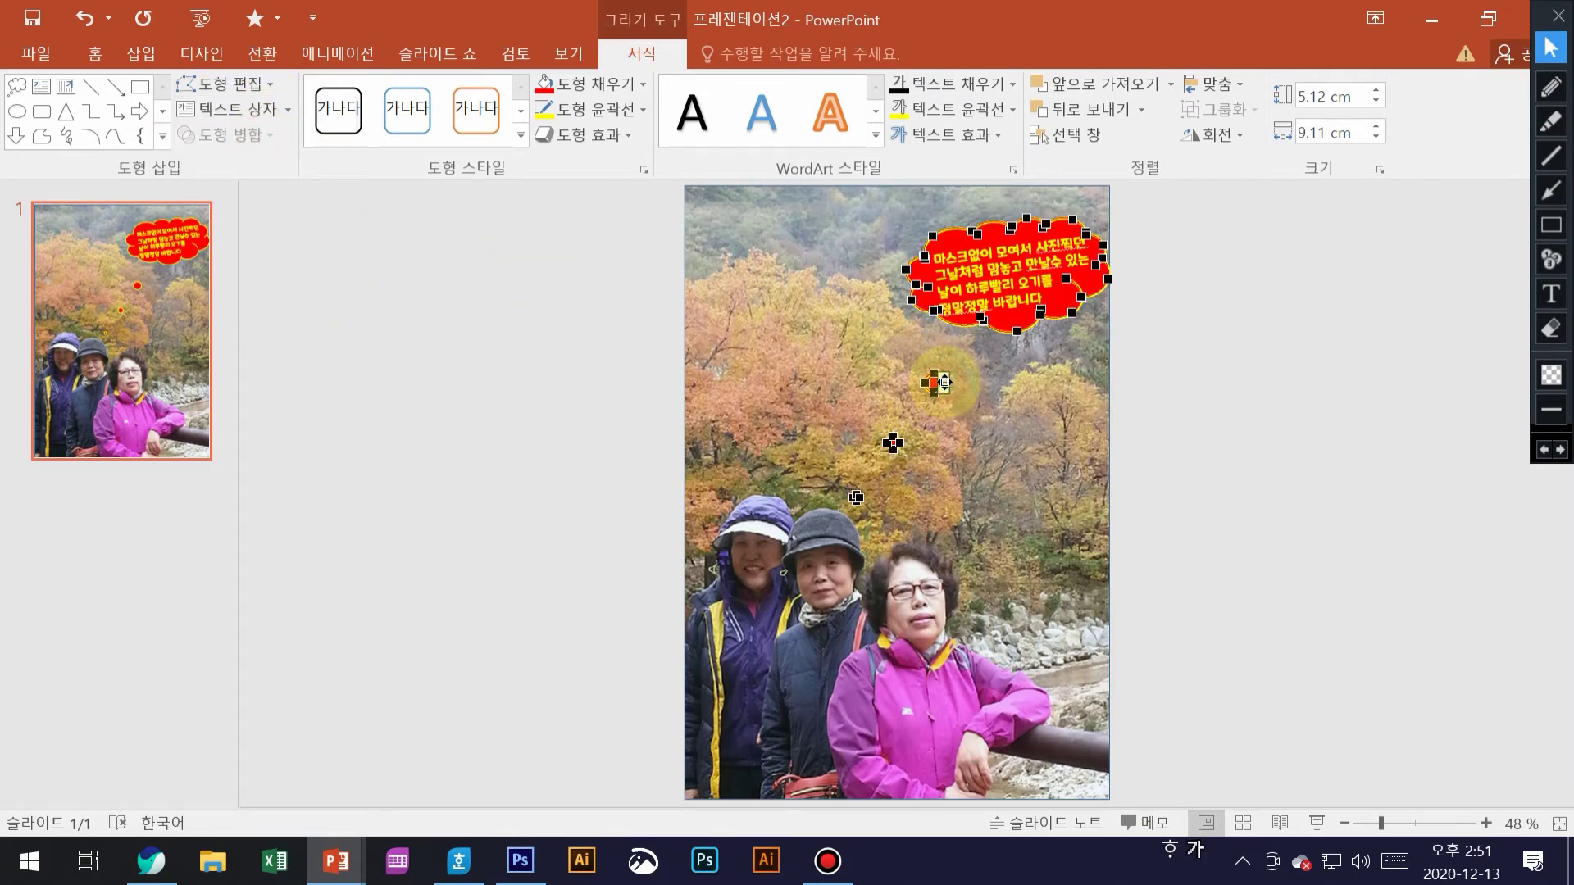
drag(960, 380, 910, 382)
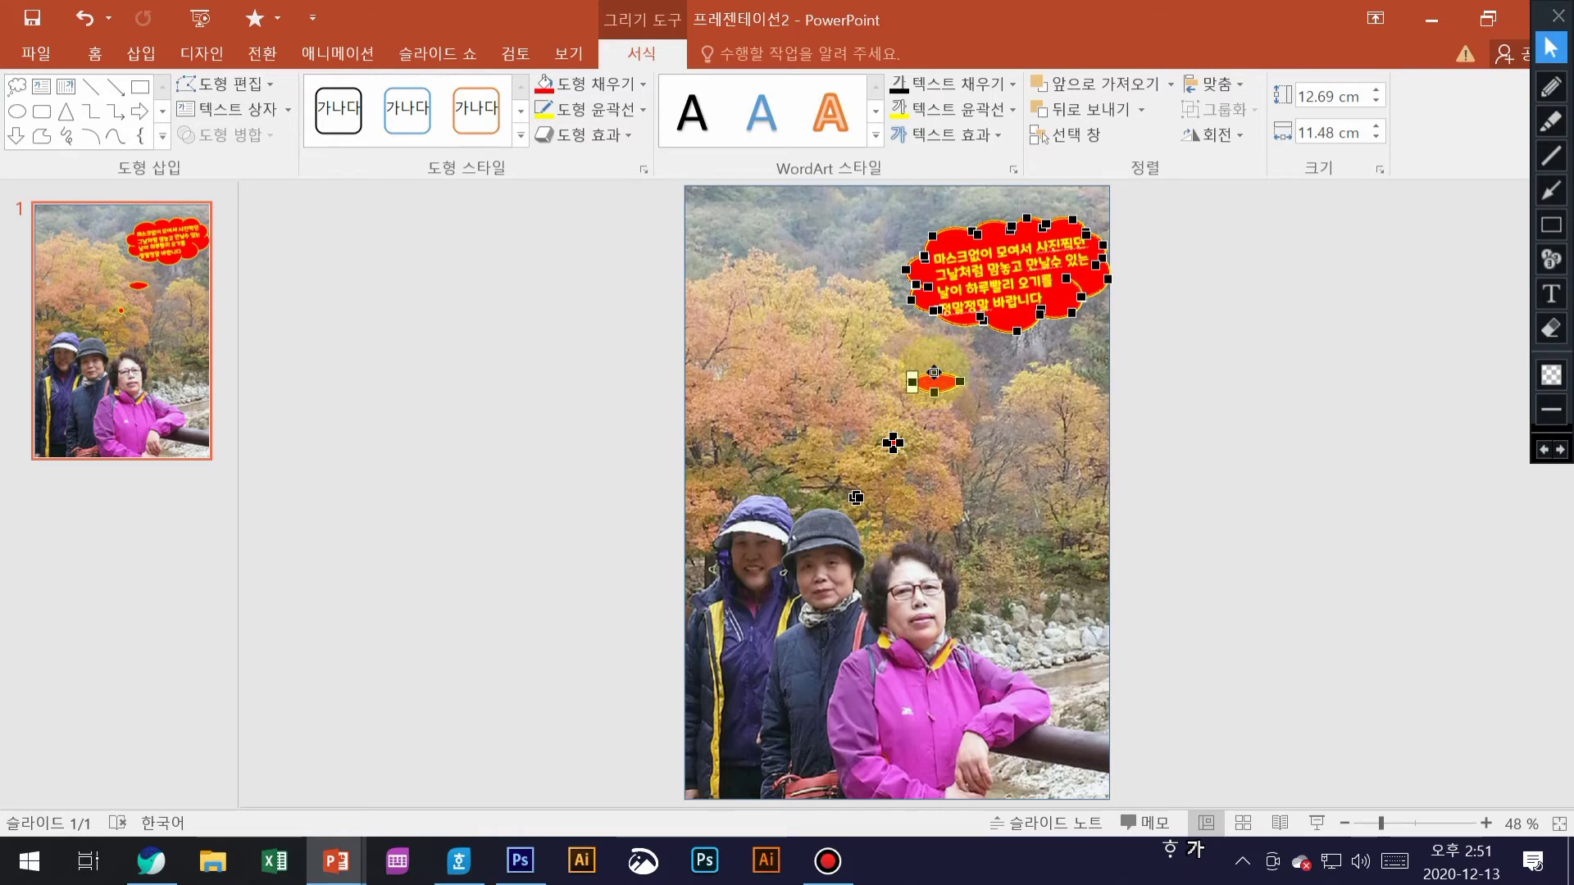
drag(934, 372, 934, 396)
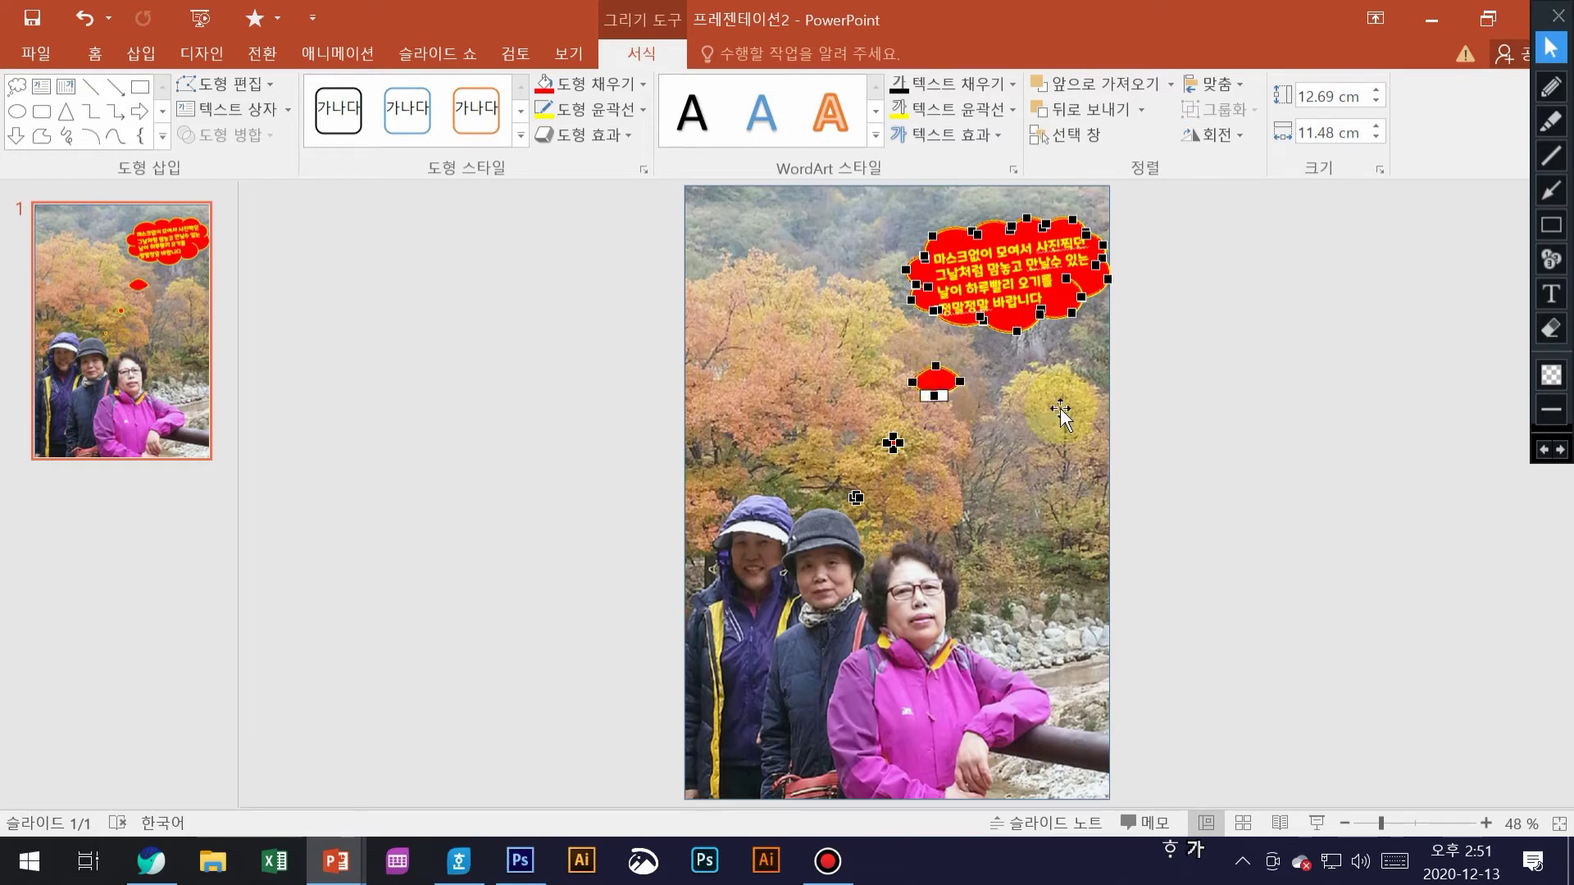
click(1123, 387)
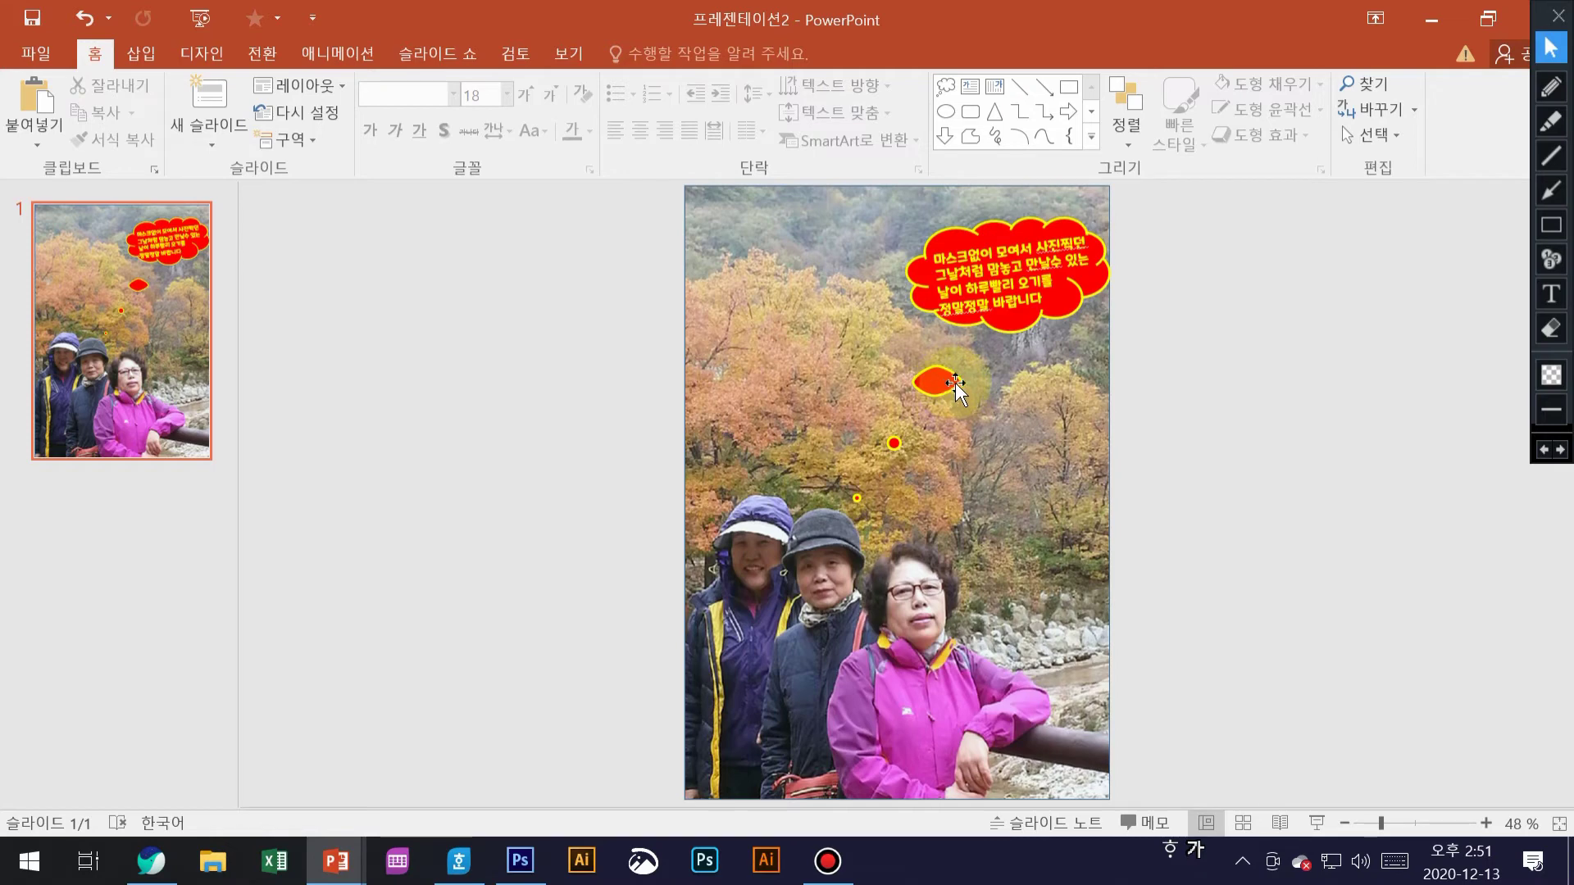
Add a small text box just left of the reshaped bubble, enter "복" and open the Hanja conversion for it
click(137, 53)
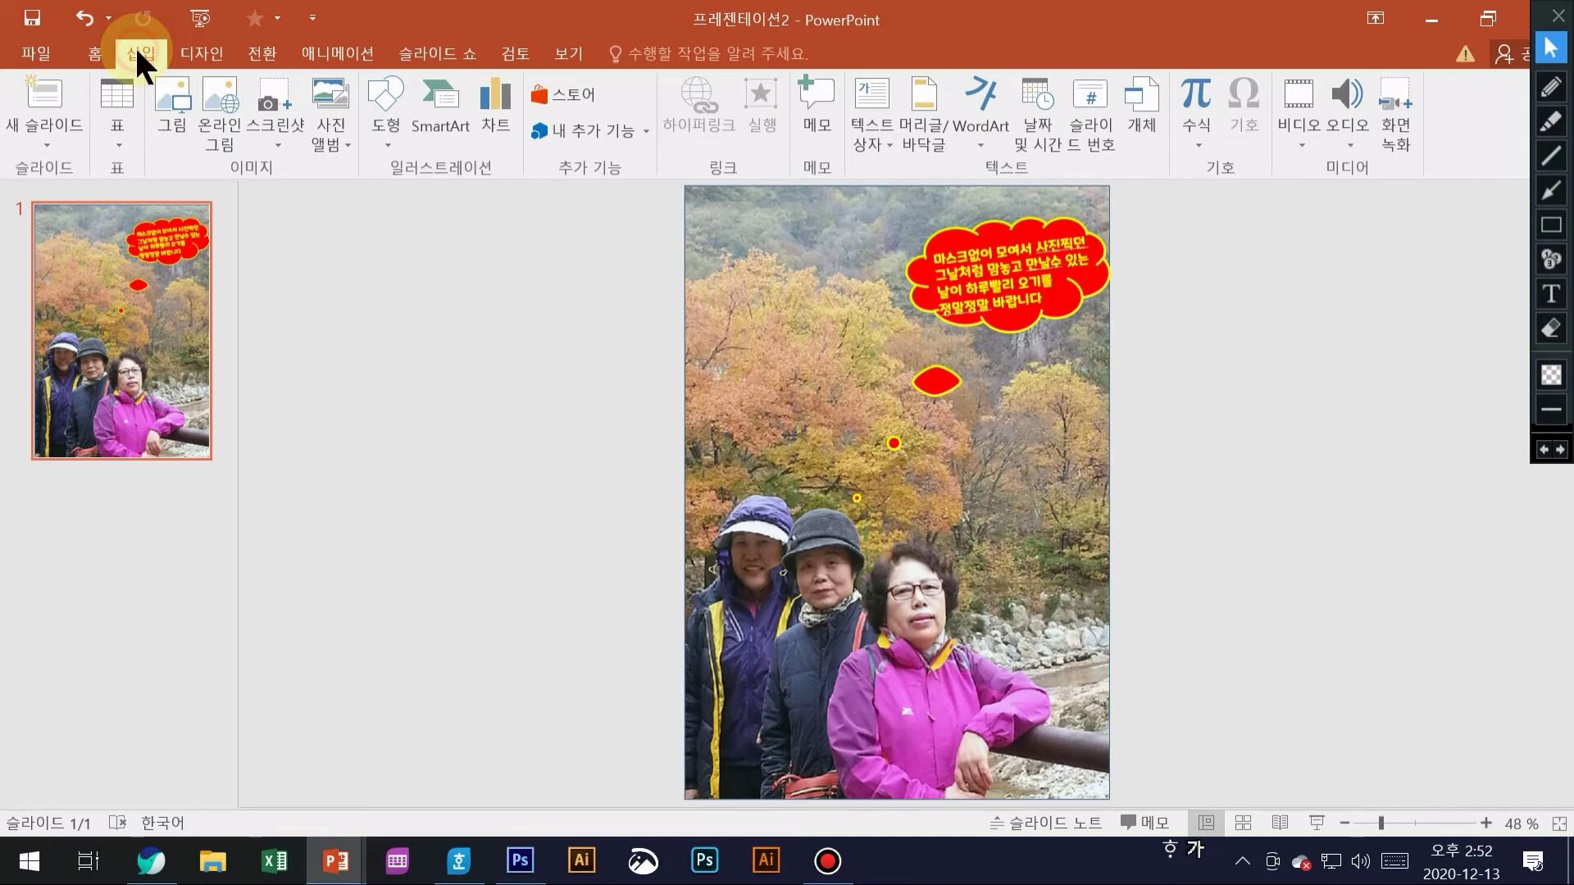
click(887, 144)
click(900, 165)
drag(861, 376, 889, 403)
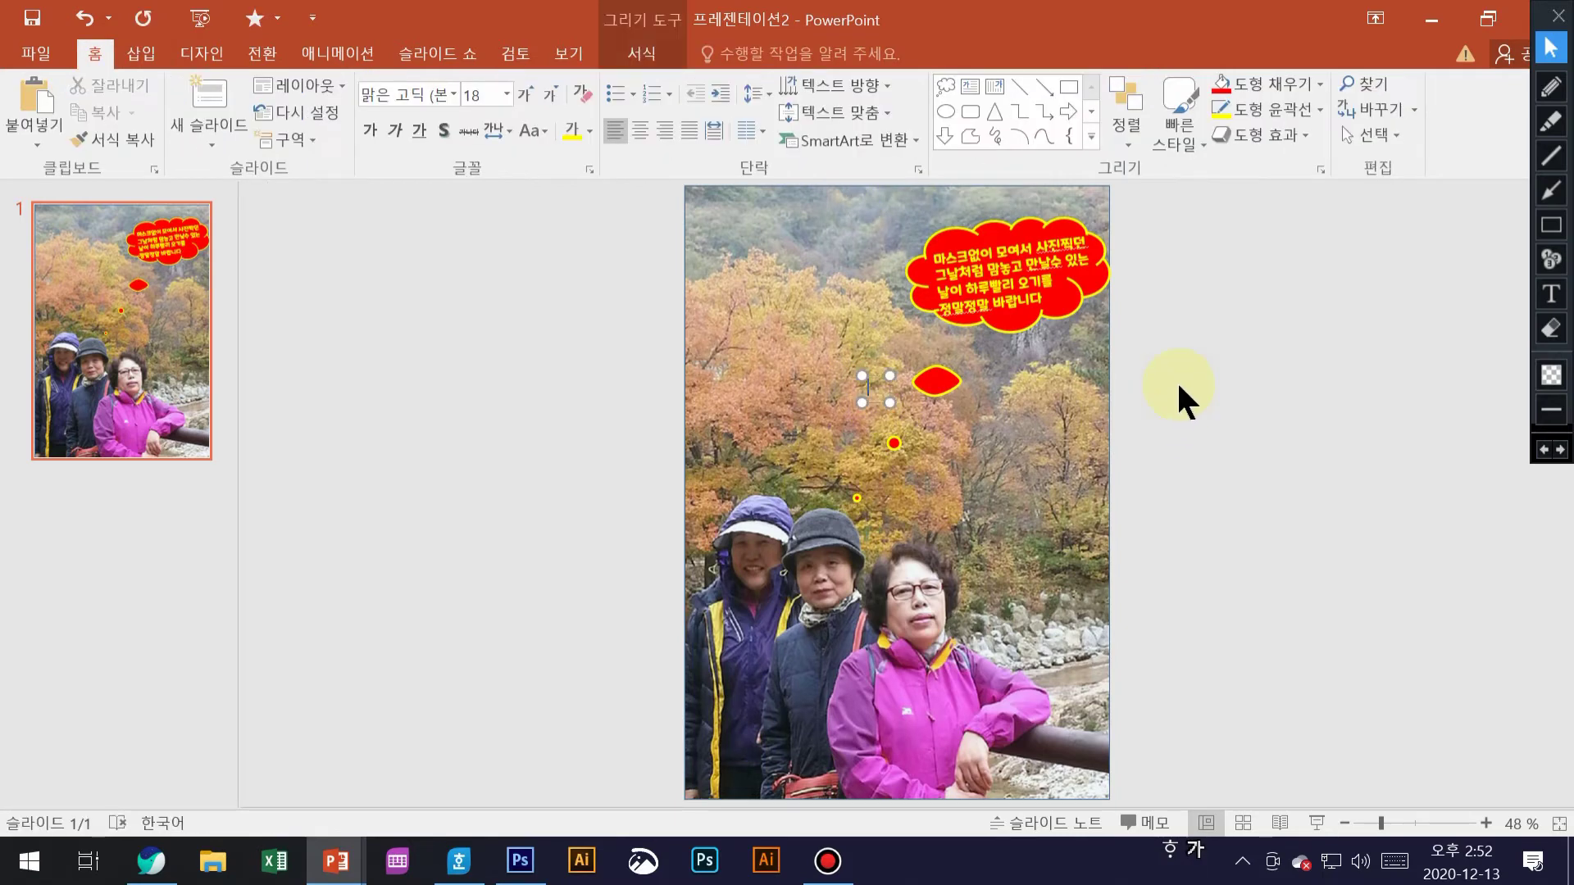
text(ㄻㅎㄱ)
key(BackSpace)
key(BackSpace)
key(BackSpace)
text(복)
key(Hangul_Hanja)
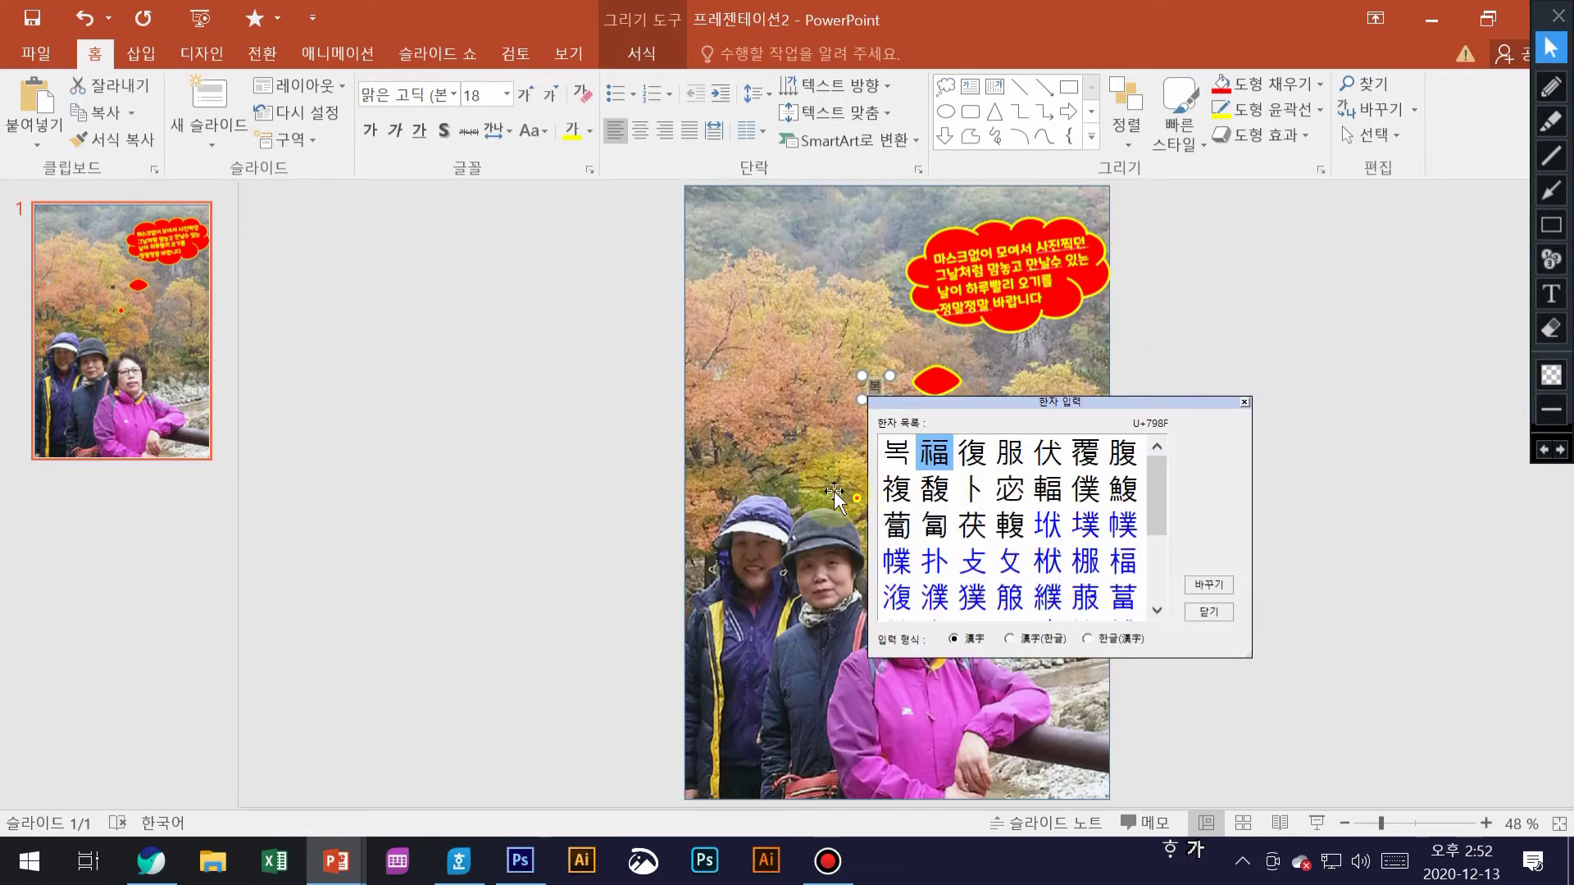